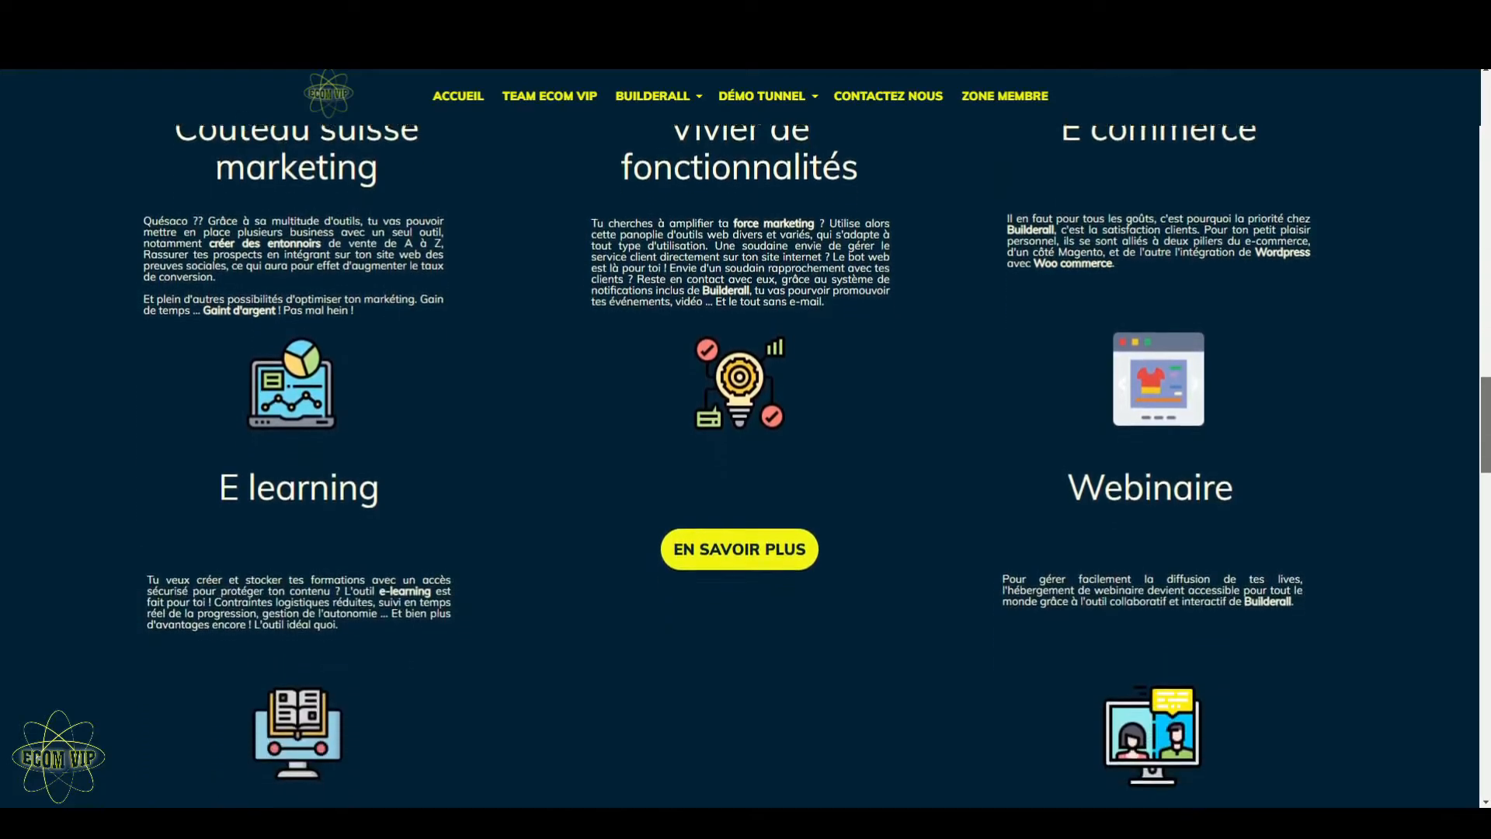
# - Browse the Ecom VIP home page from the feature descriptions down to the footer
pyautogui.scroll(-10, 745, 458)
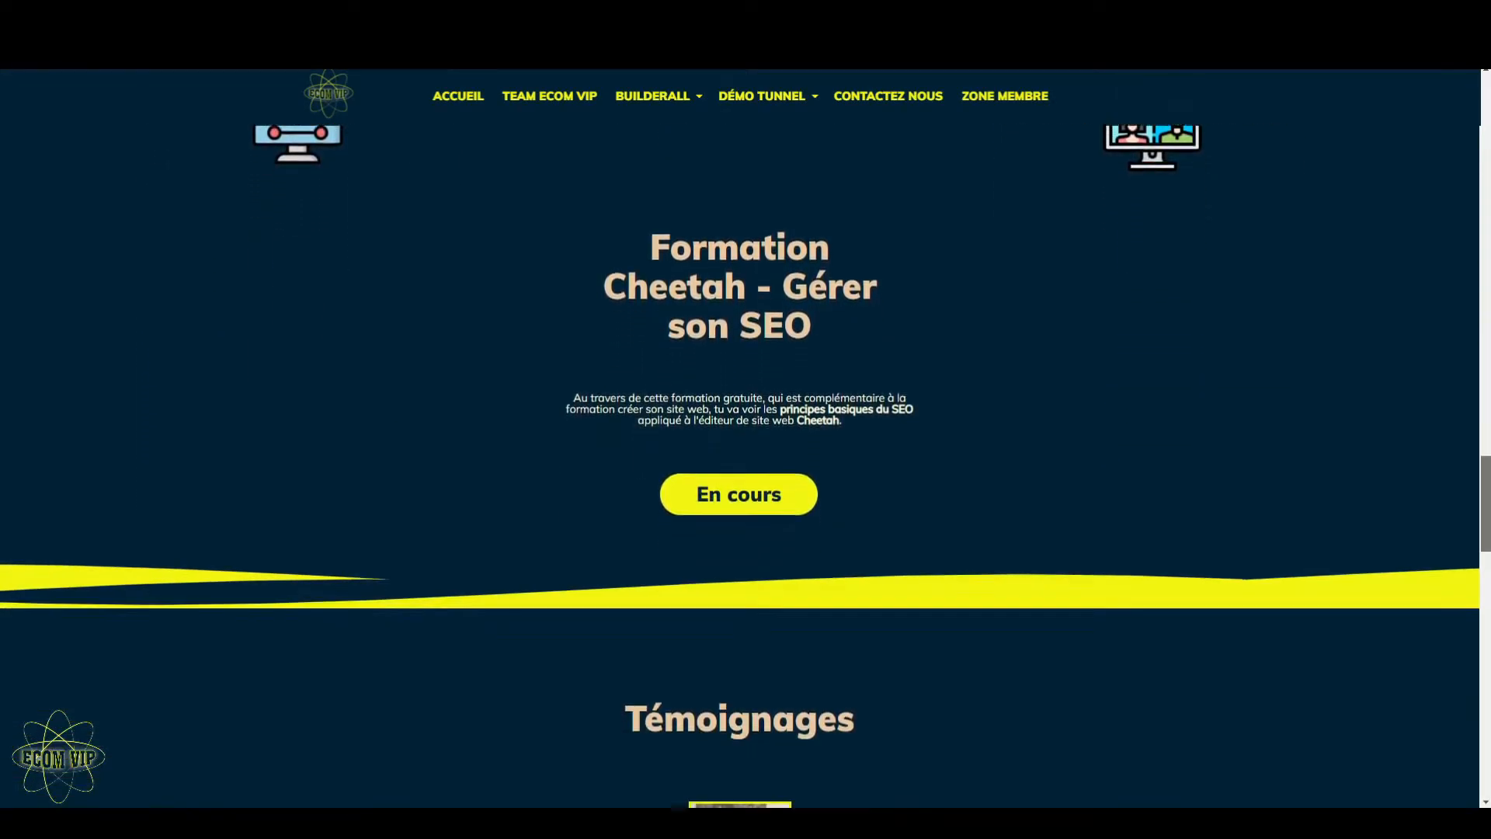
pyautogui.scroll(-7, 746, 458)
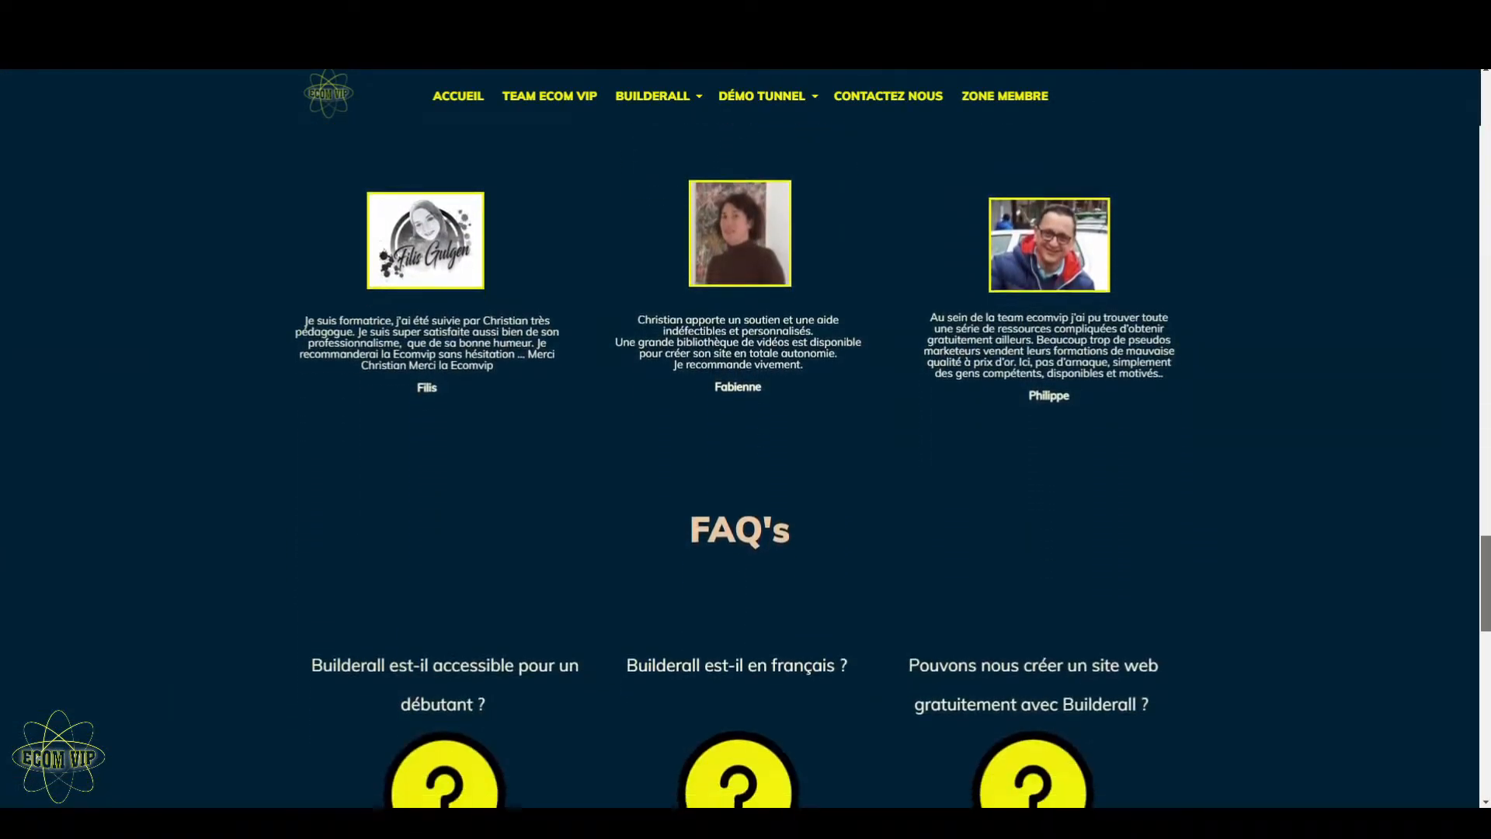
pyautogui.scroll(-10, 746, 458)
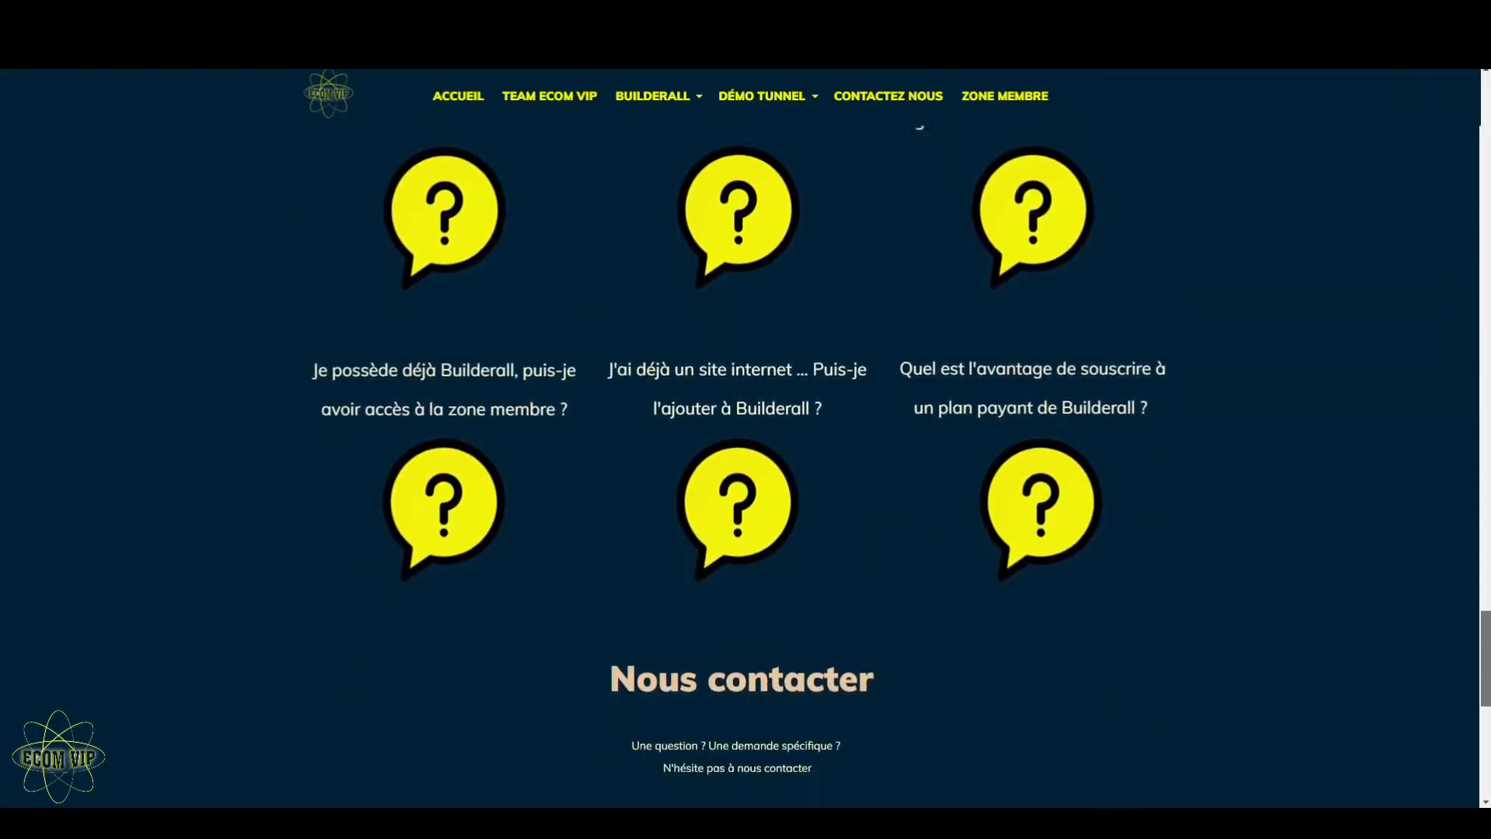
pyautogui.moveTo(1486, 736); pyautogui.dragTo(1485, 747)
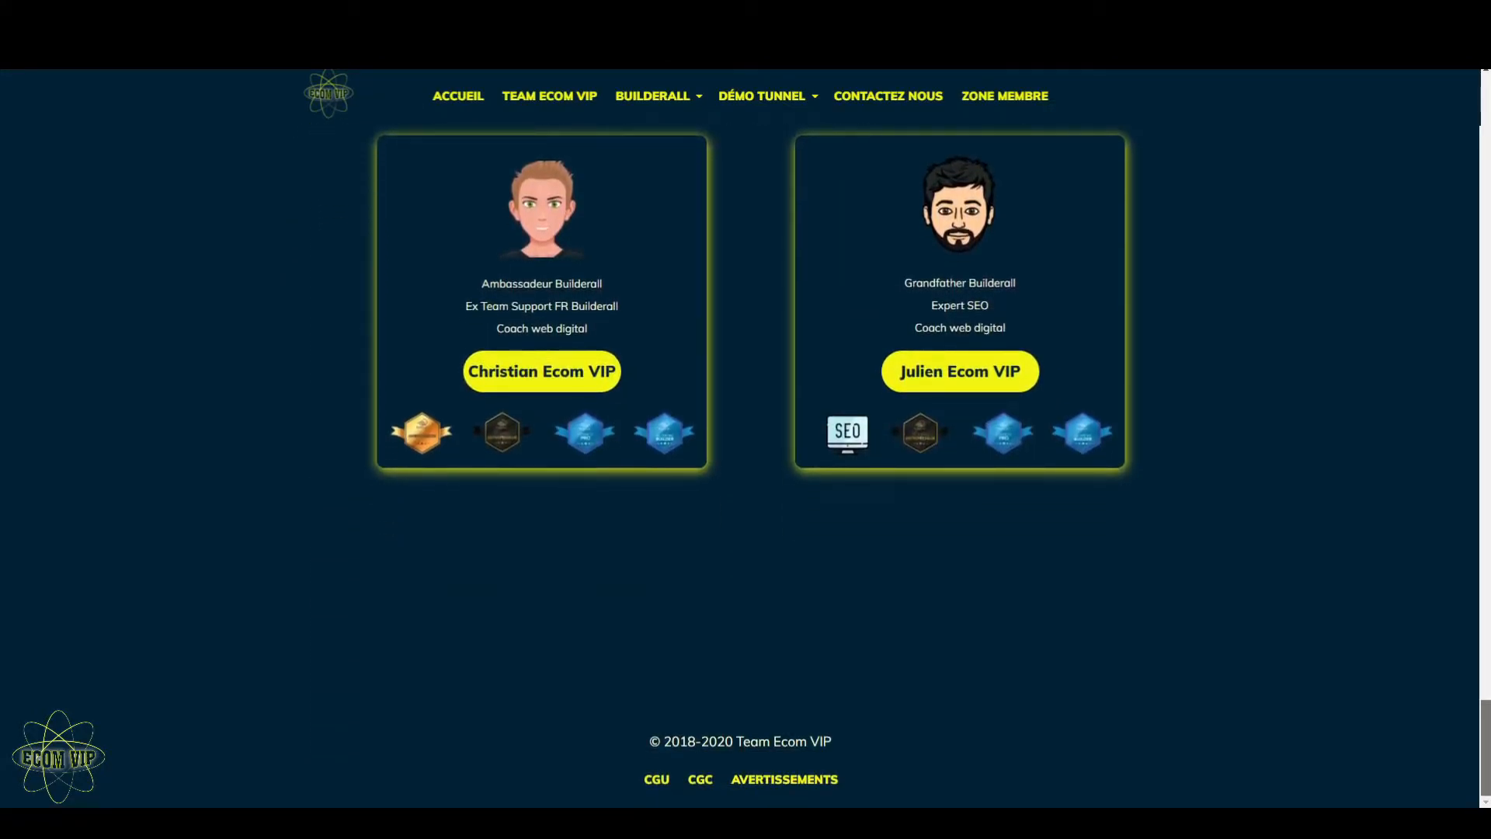
# - Find the two-watch panel on the template's Home page, check it in the mobile view, and return to the desktop view
pyautogui.moveTo(1485, 140); pyautogui.dragTo(1486, 526)
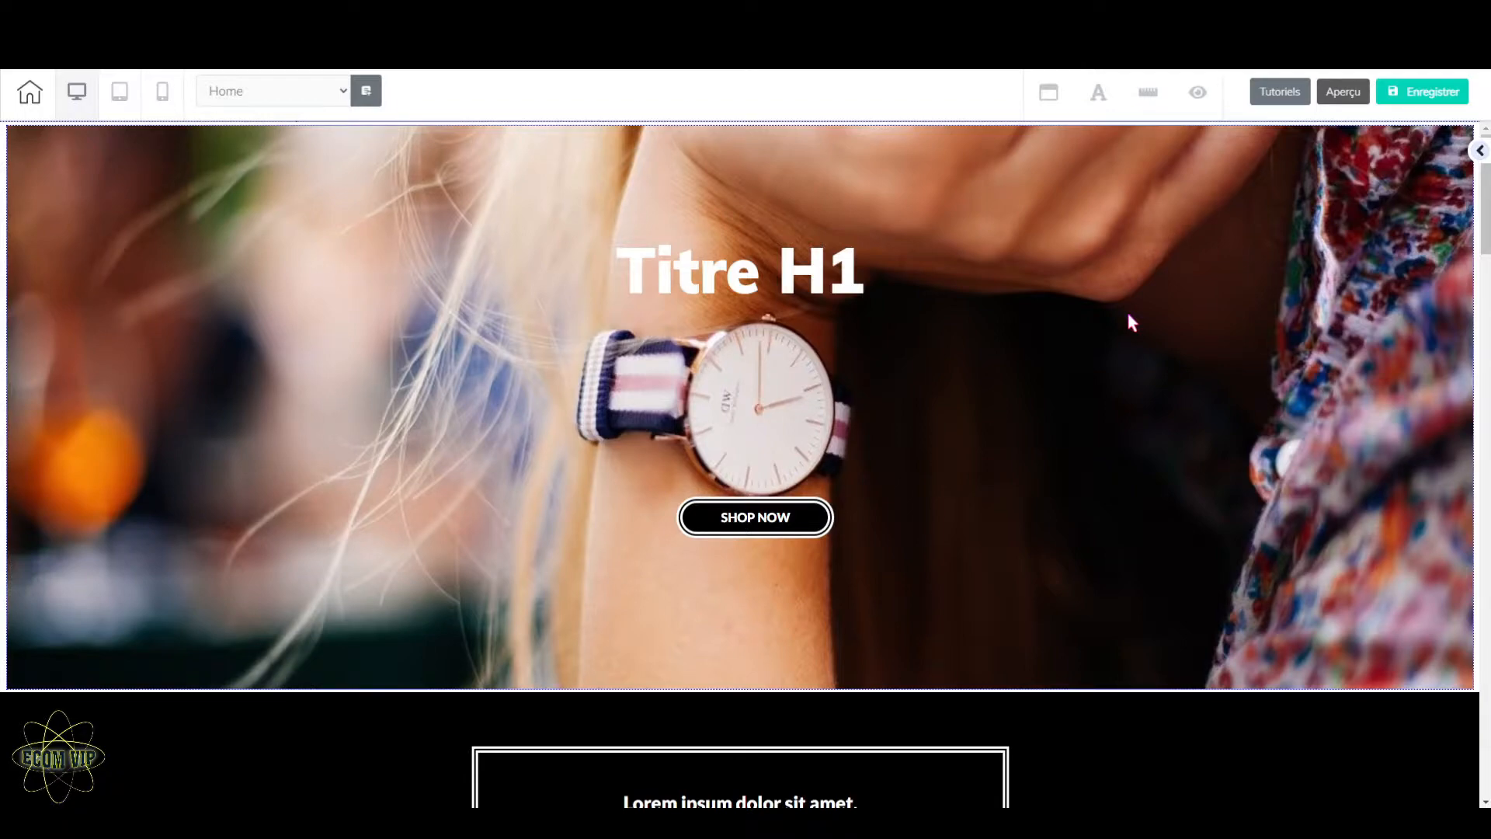
pyautogui.moveTo(1484, 192); pyautogui.dragTo(1467, 349)
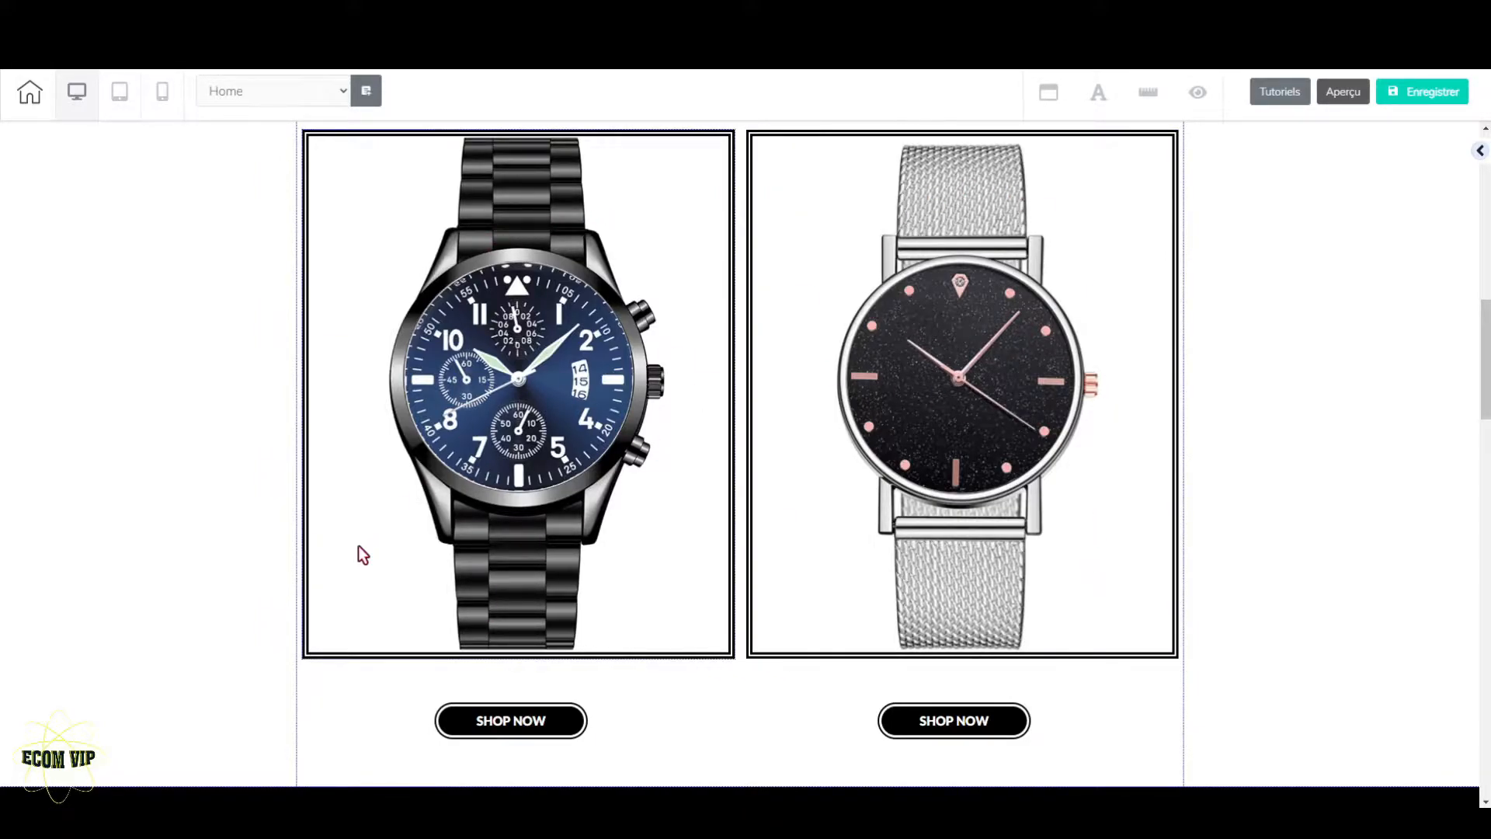
pyautogui.click(161, 98)
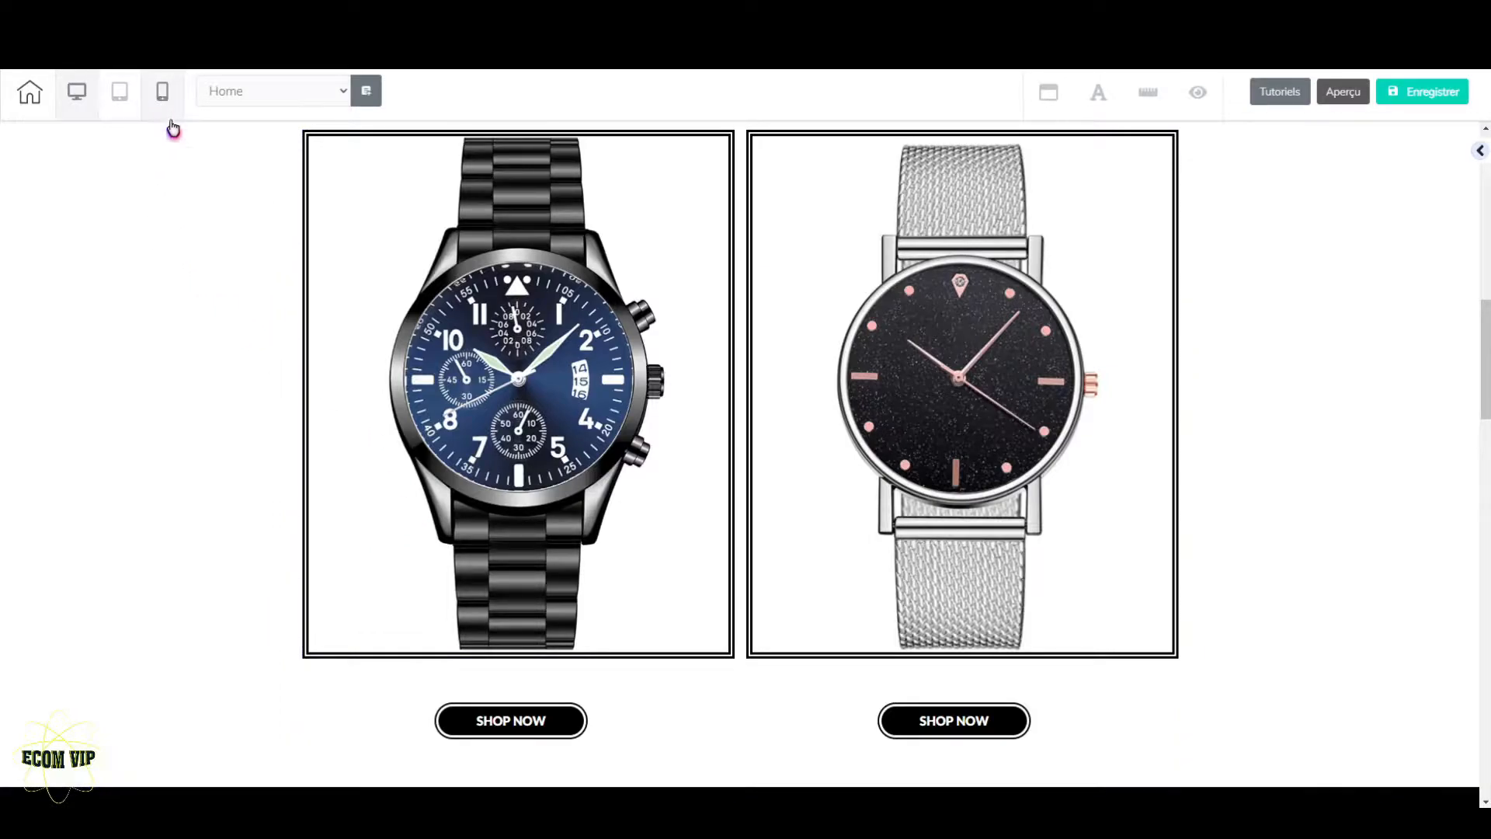
pyautogui.scroll(-8, 756, 361)
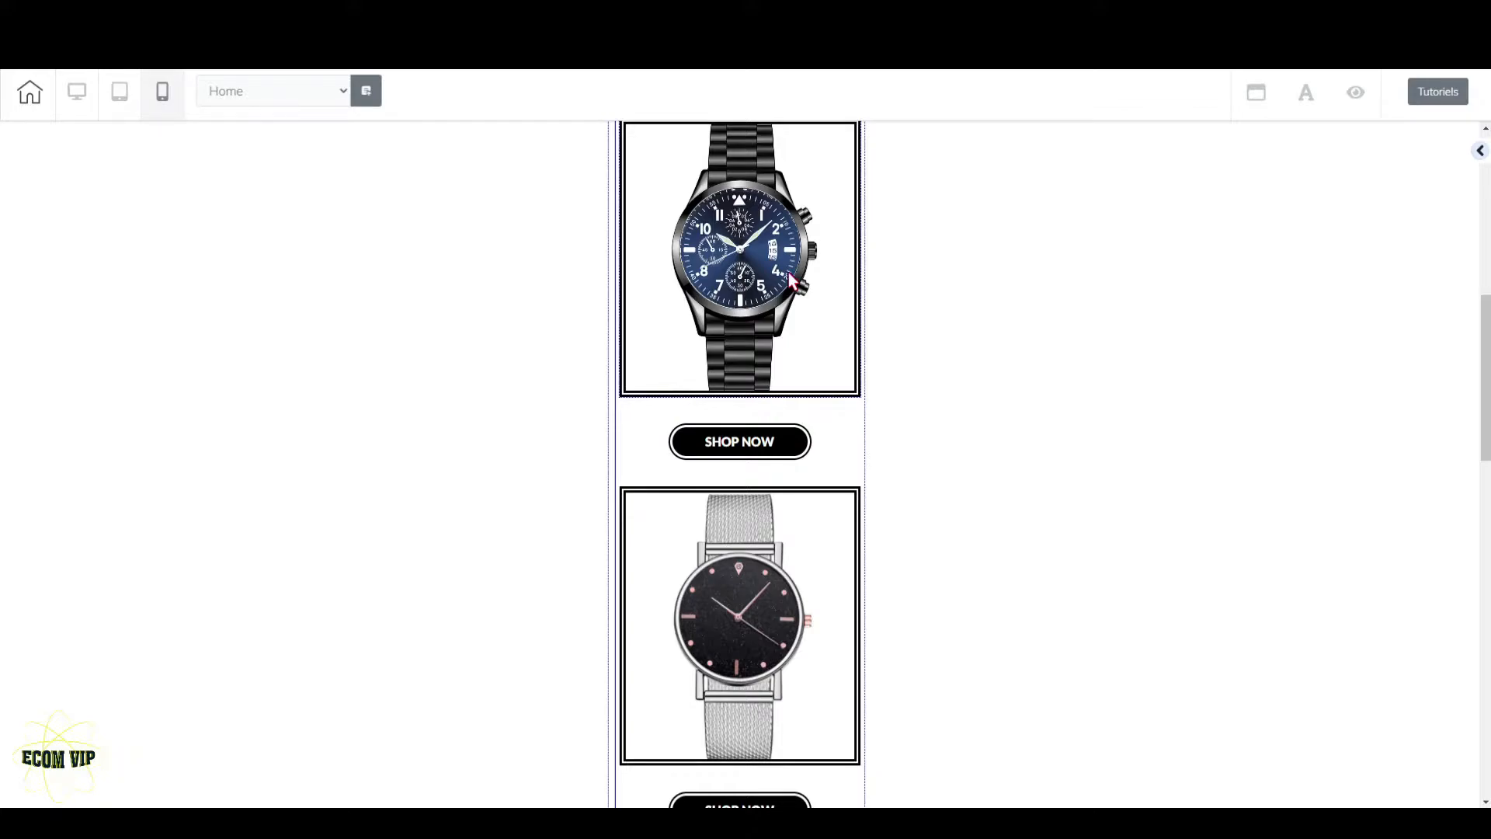
pyautogui.click(77, 93)
pyautogui.scroll(2, 637, 412)
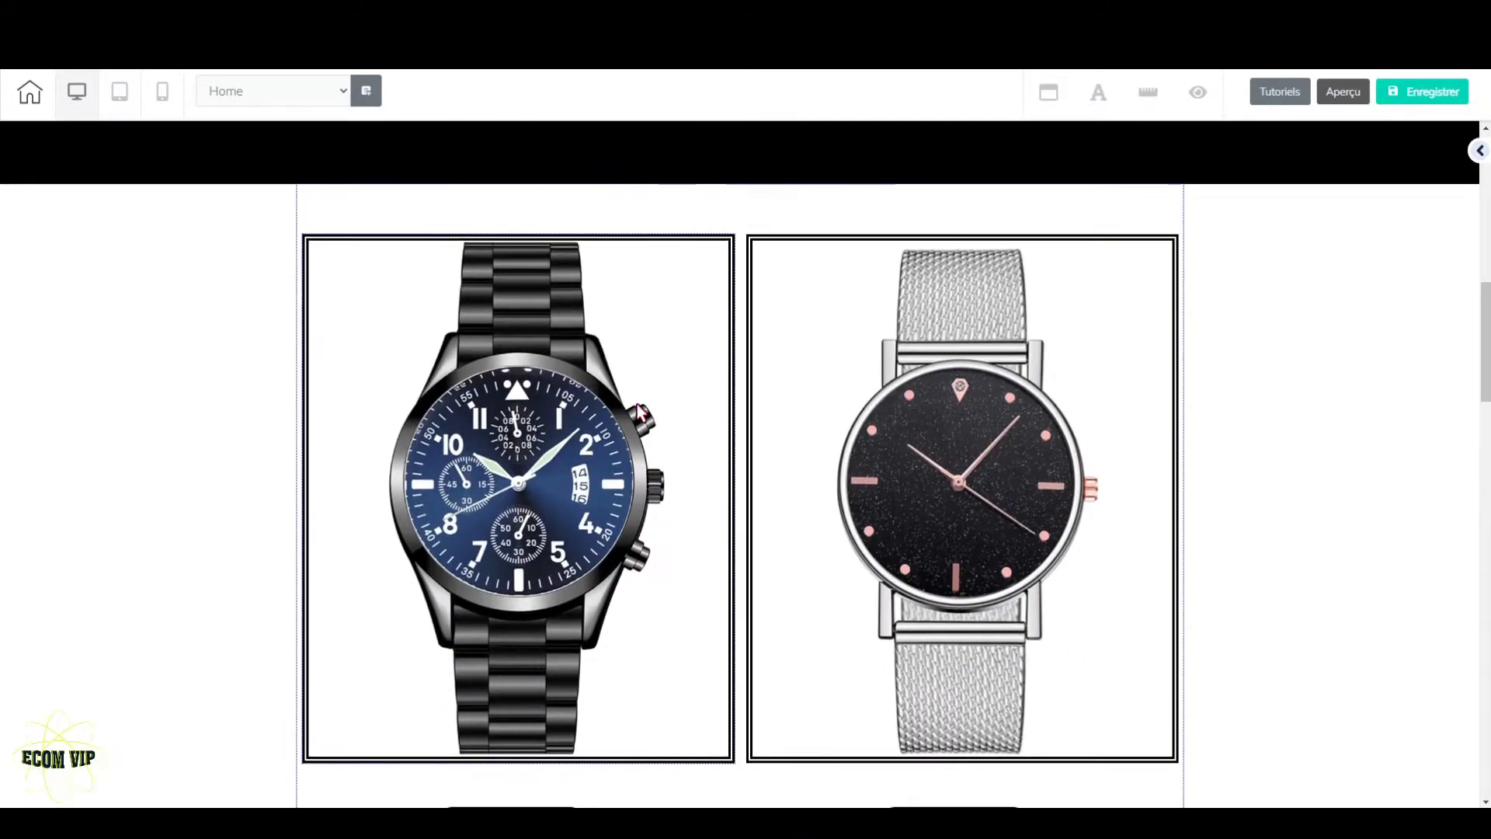
# - Enable Colonnes sur Mobile (Avancé) for the two-watch panel with a grid of 2
pyautogui.click(181, 330)
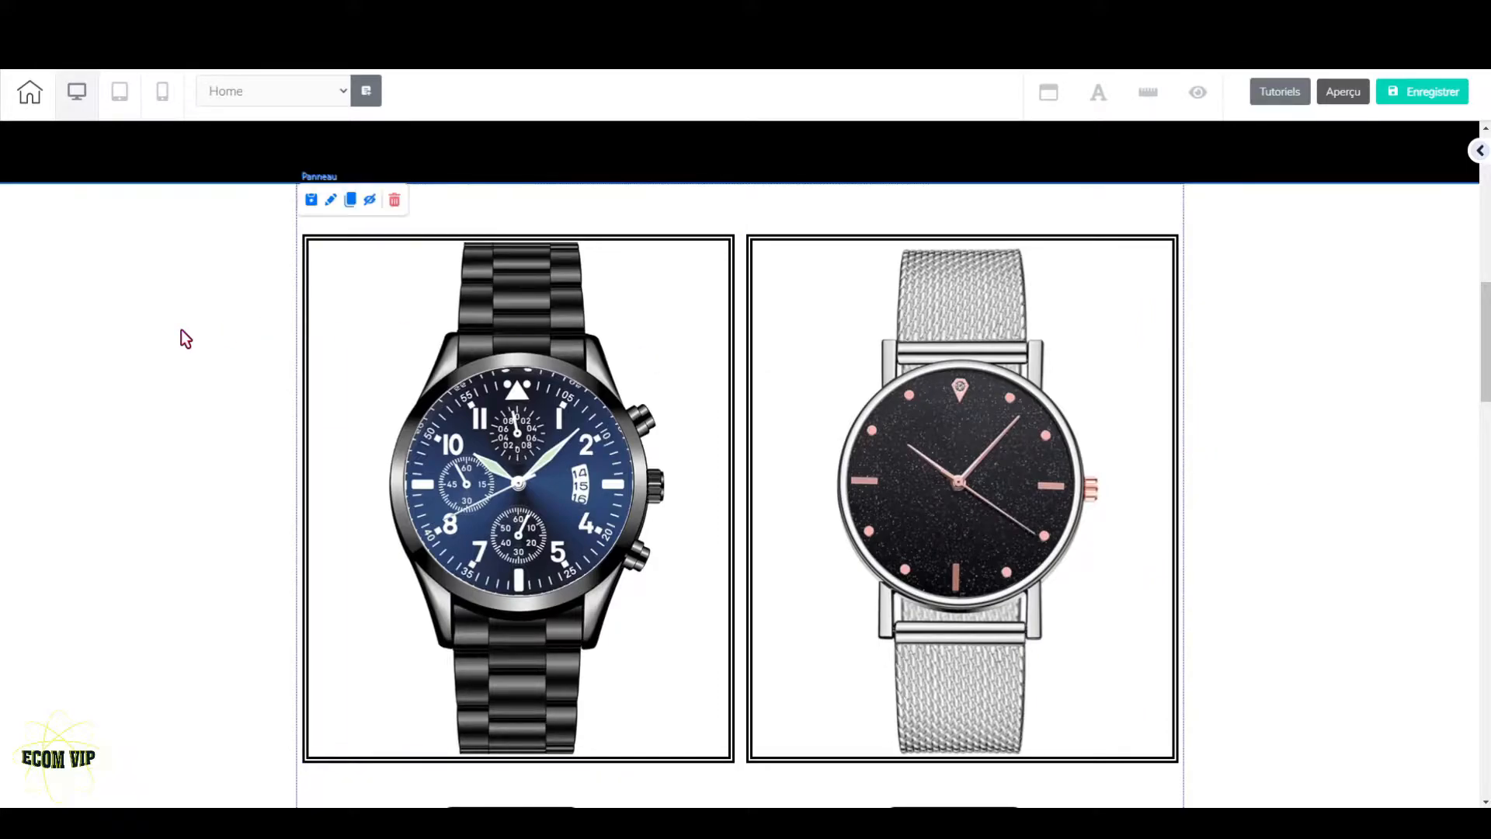
pyautogui.doubleClick(180, 329)
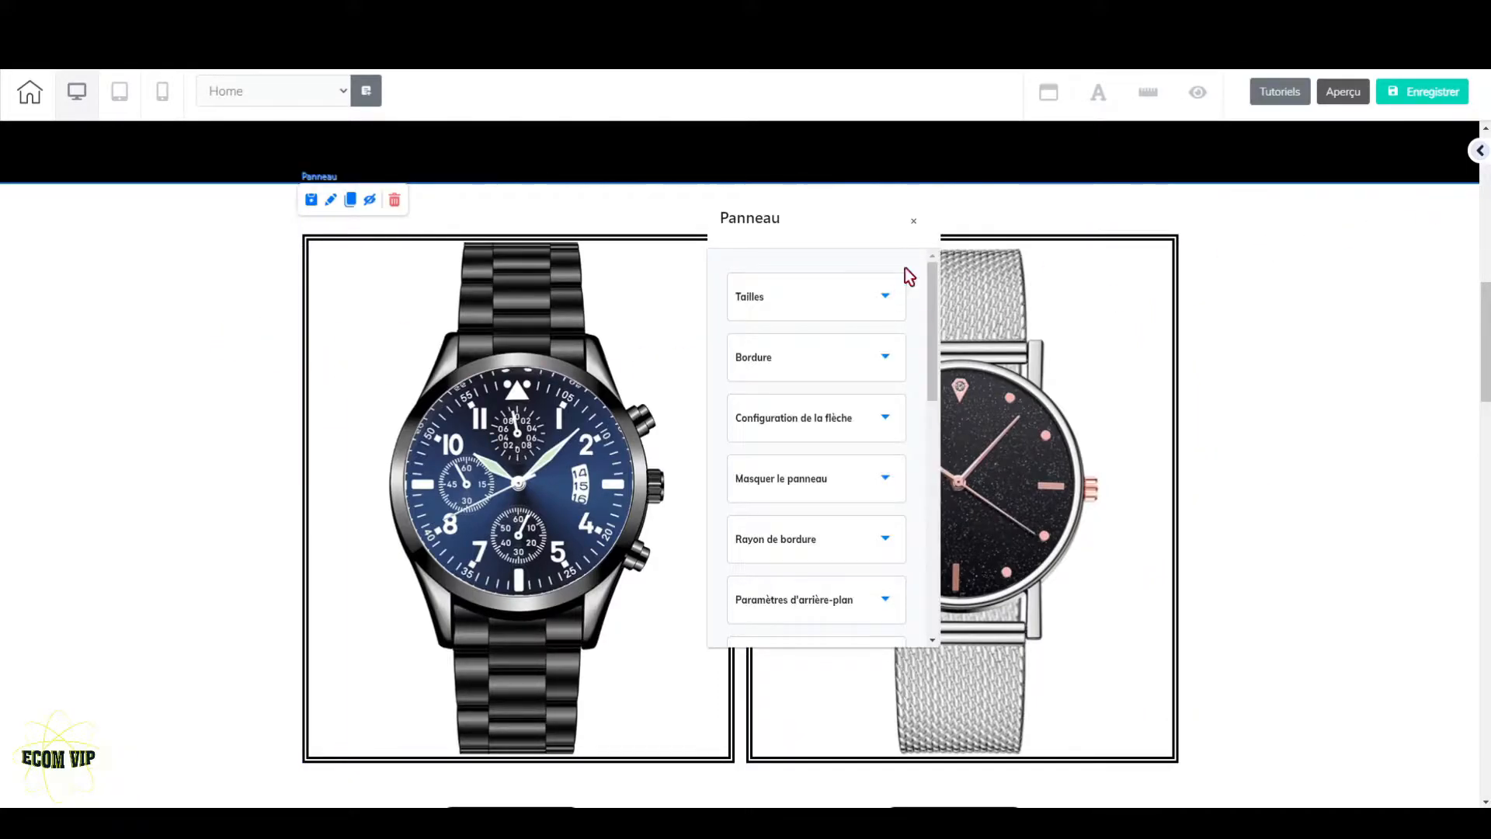
pyautogui.click(914, 221)
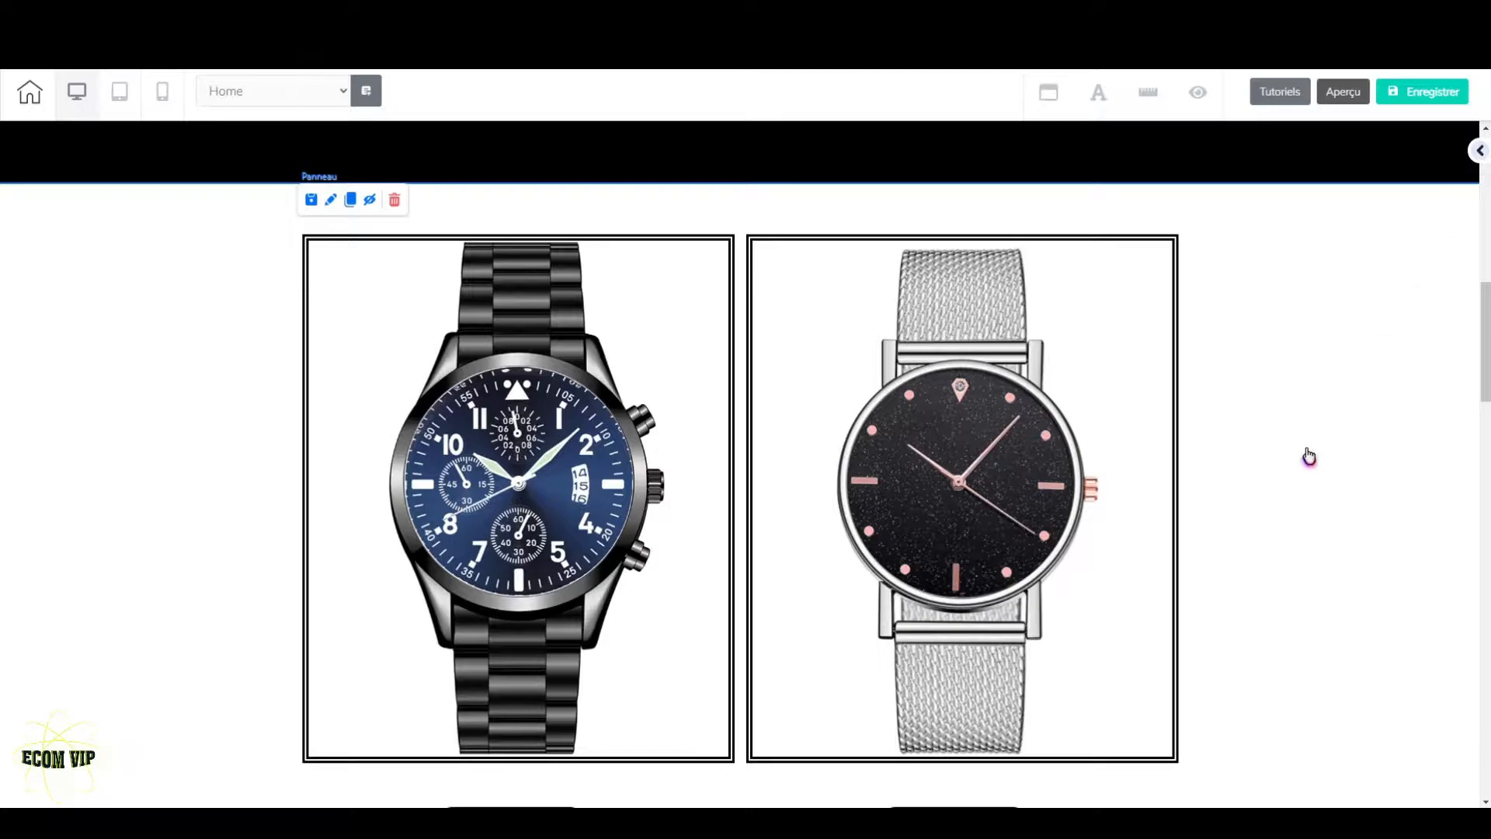
pyautogui.click(132, 413)
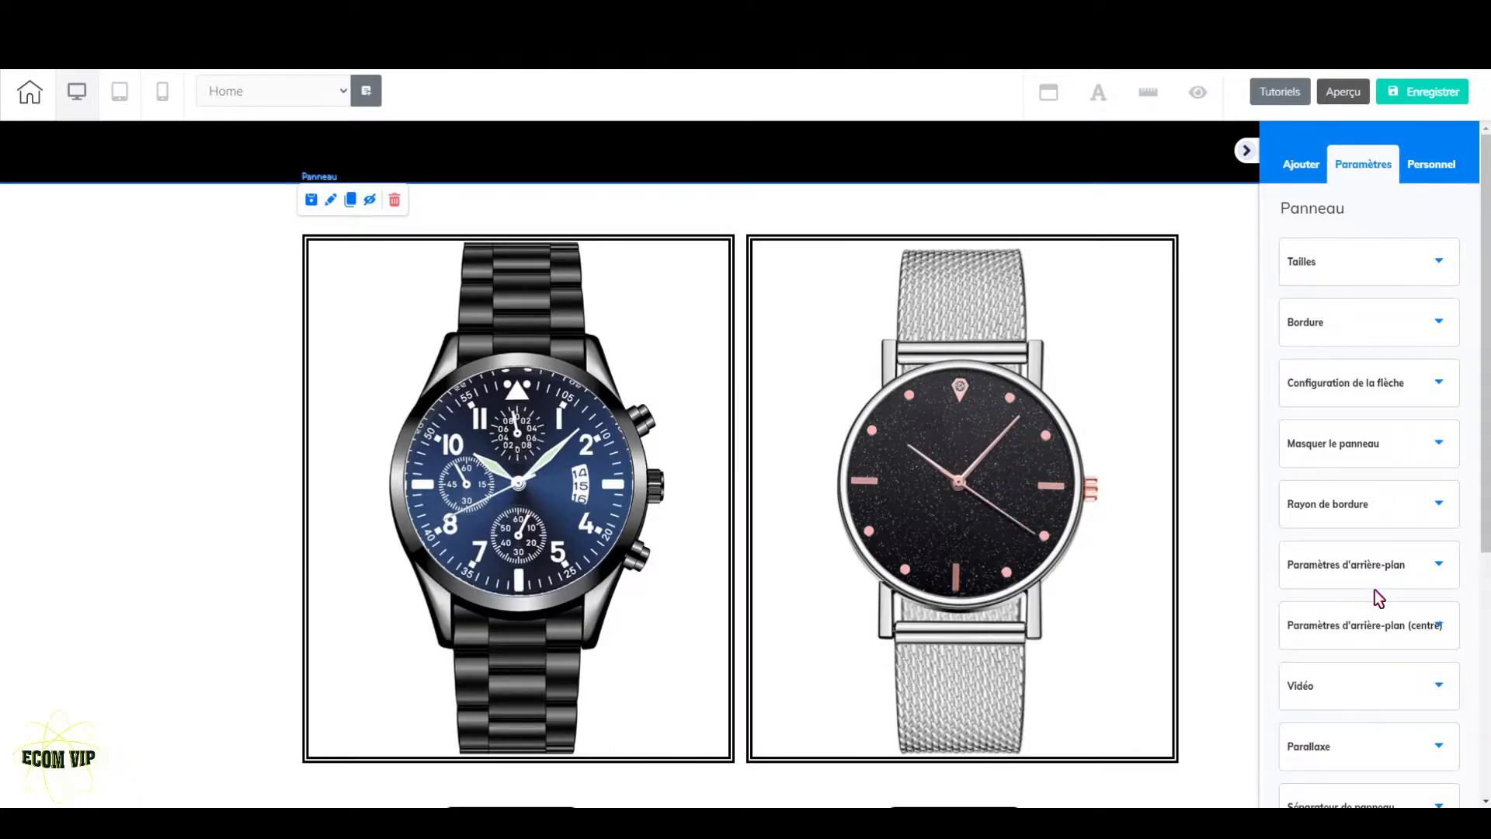
pyautogui.scroll(-5, 1378, 597)
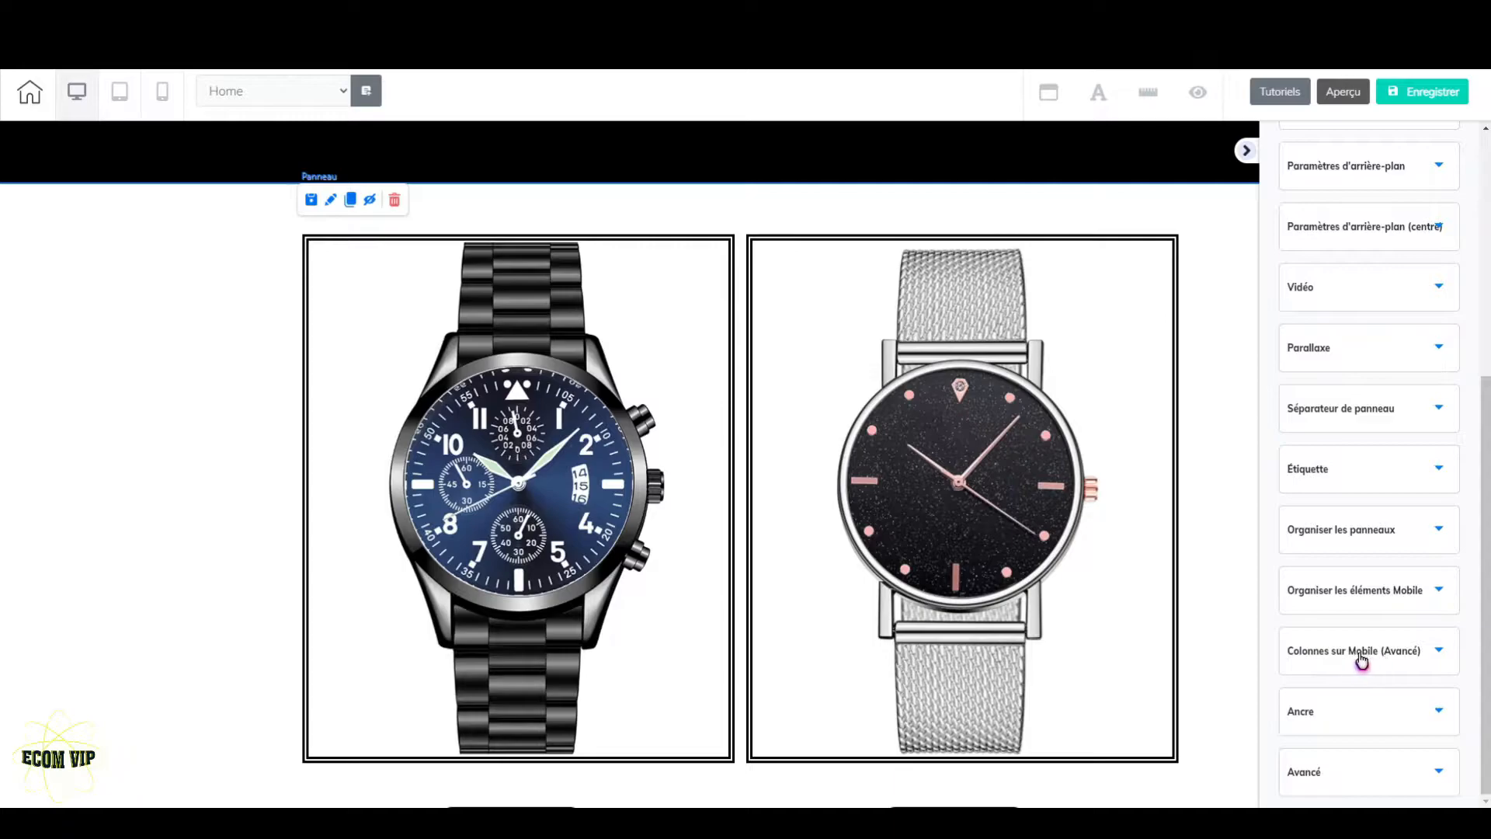
pyautogui.click(1412, 660)
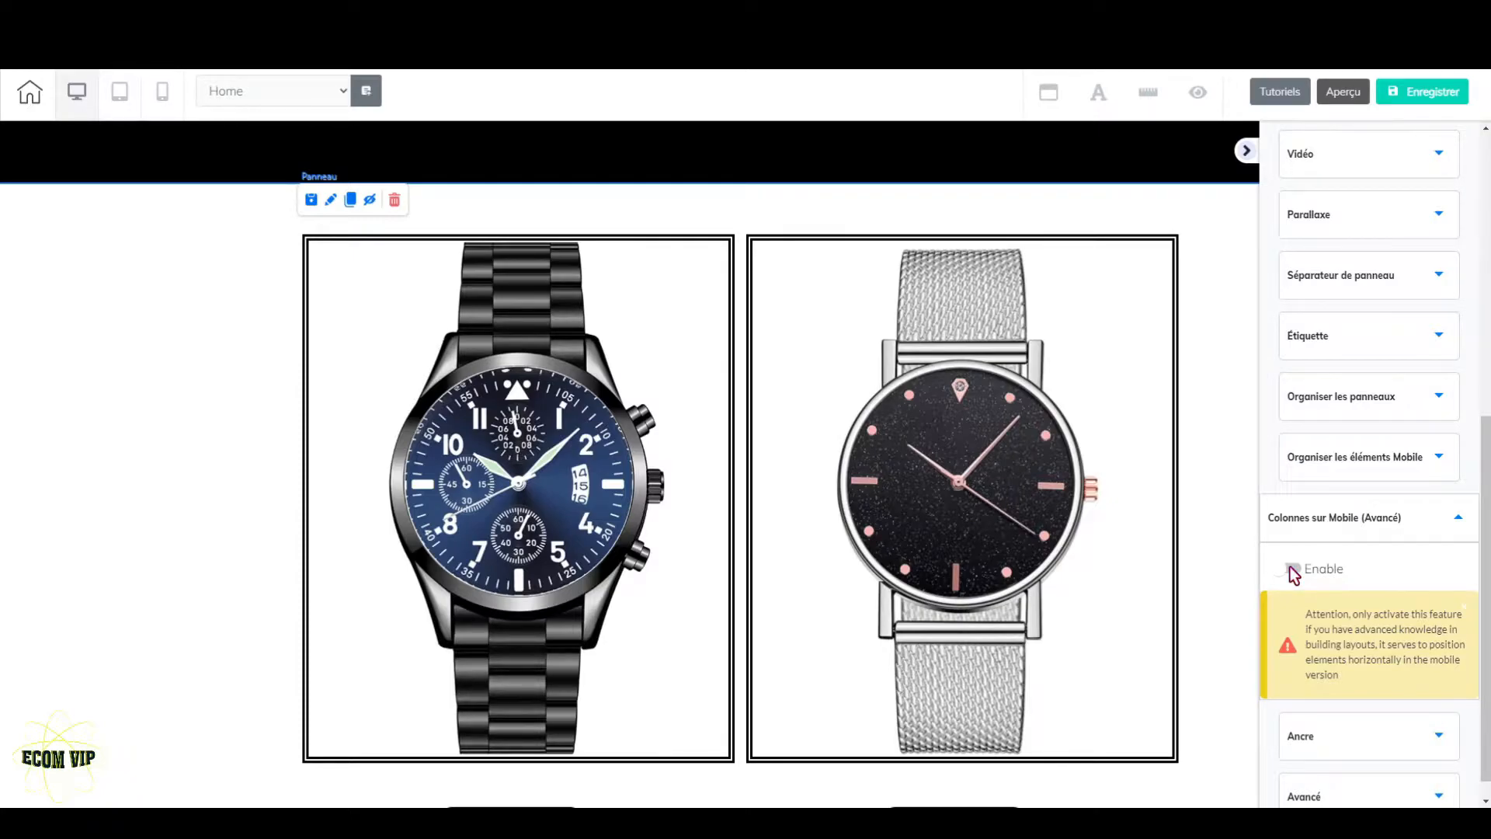
pyautogui.click(1289, 571)
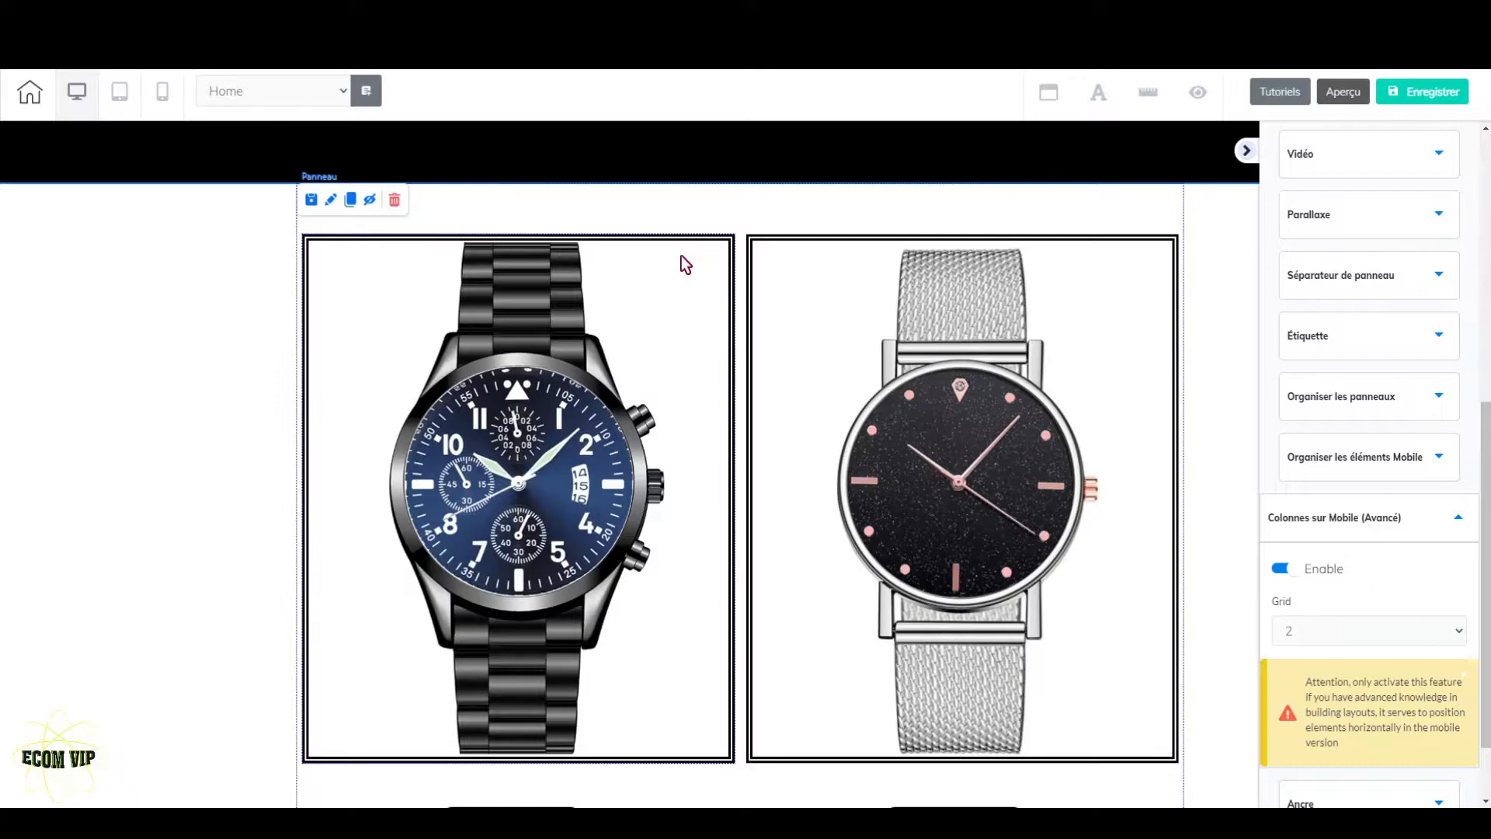
pyautogui.click(1459, 631)
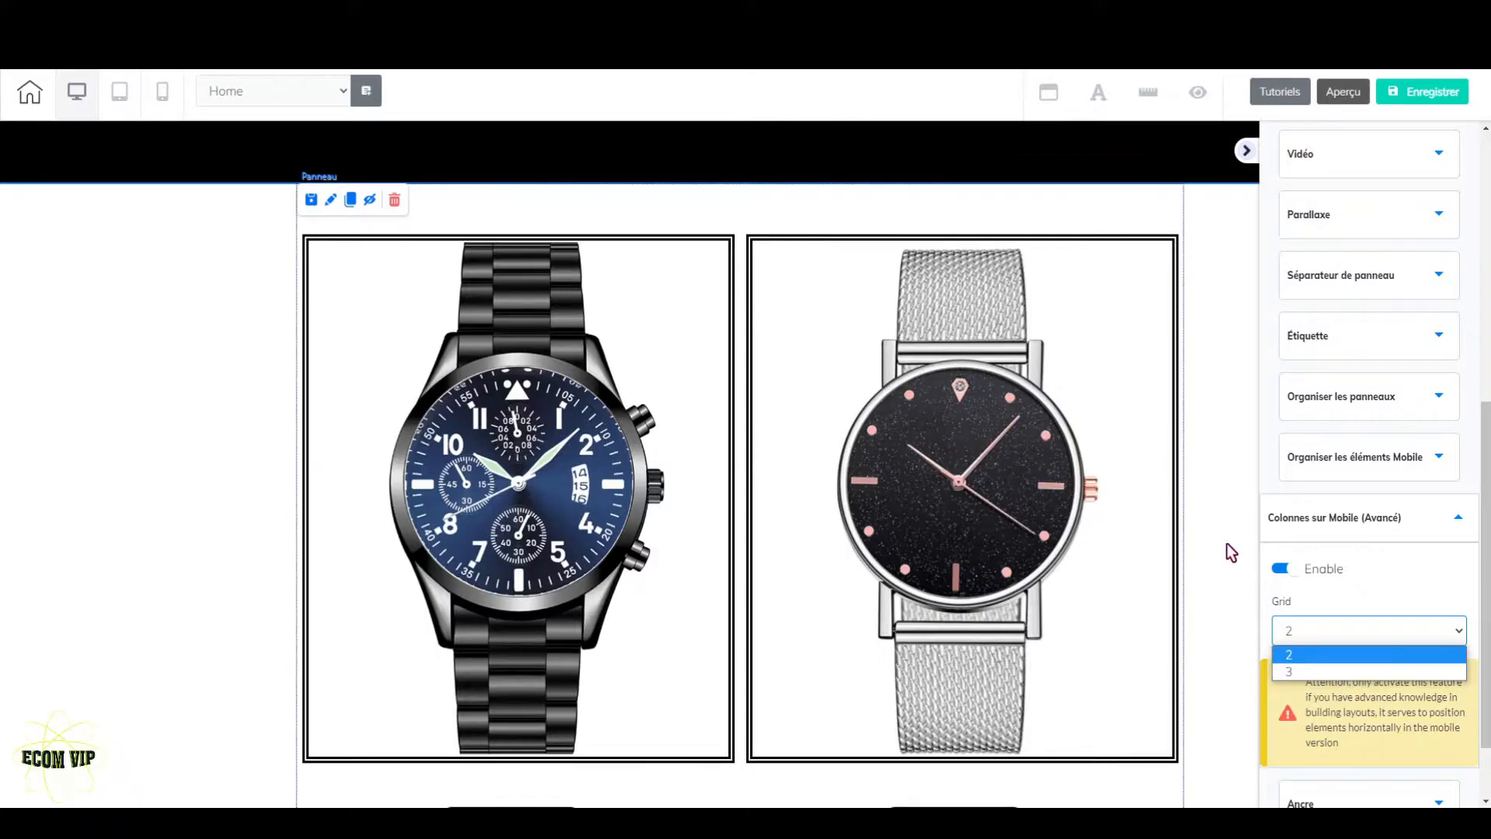
# - Delete both SHOP NOW buttons beneath the two watches, confirming each deletion
pyautogui.scroll(-2, 1231, 552)
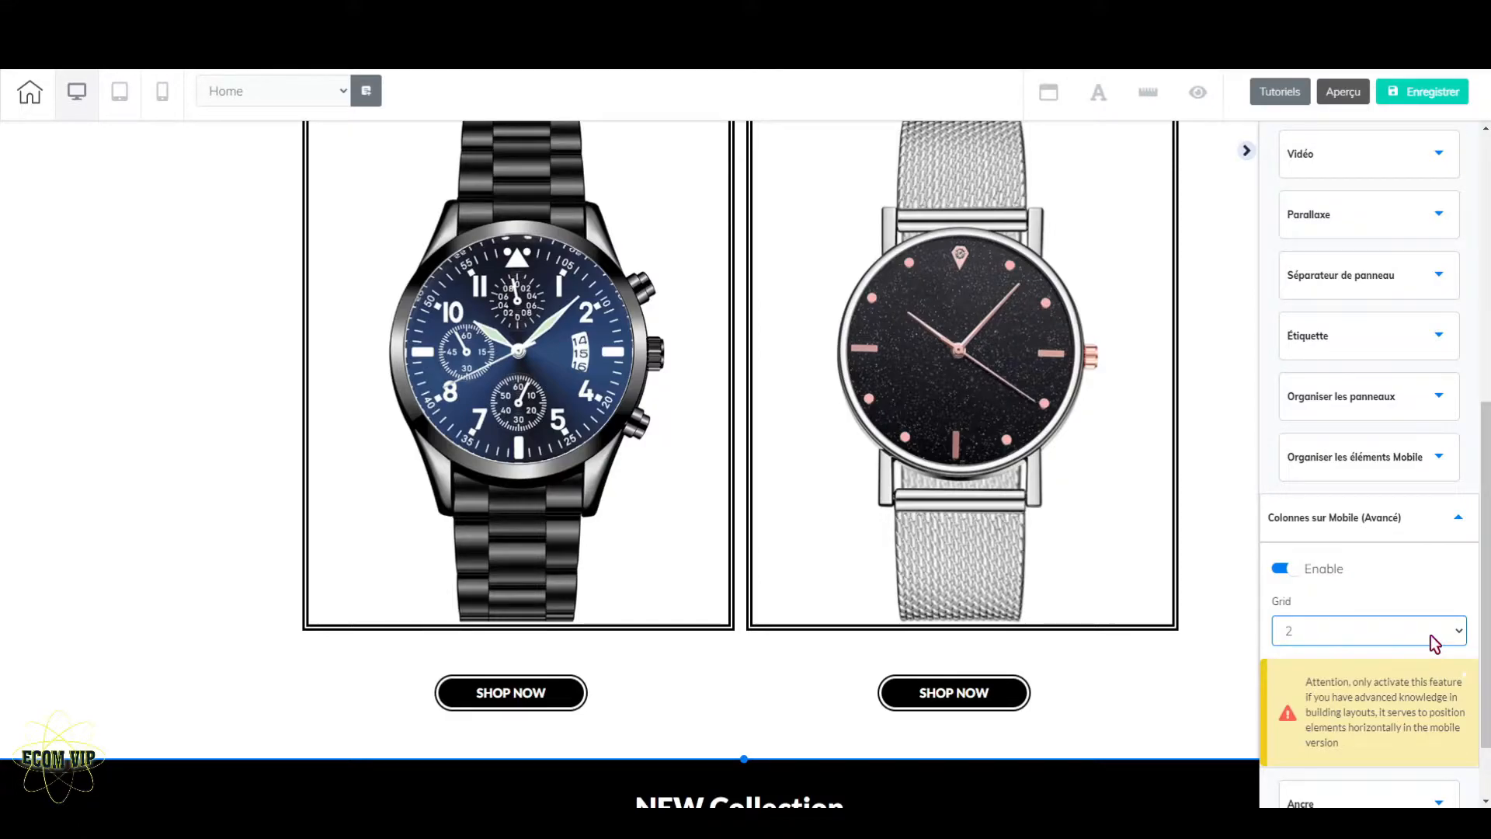
pyautogui.click(1020, 693)
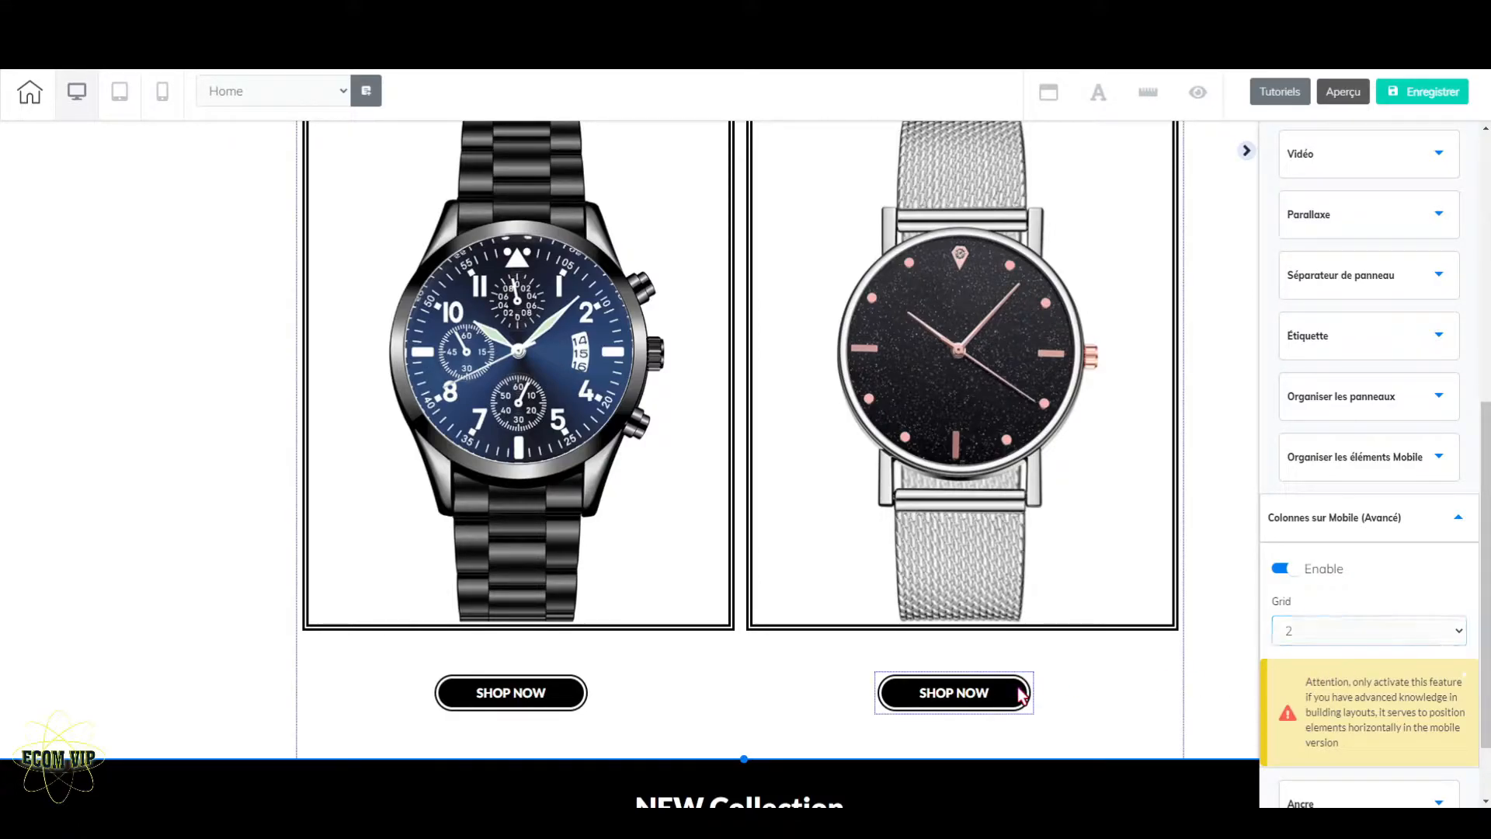
pyautogui.click(1032, 657)
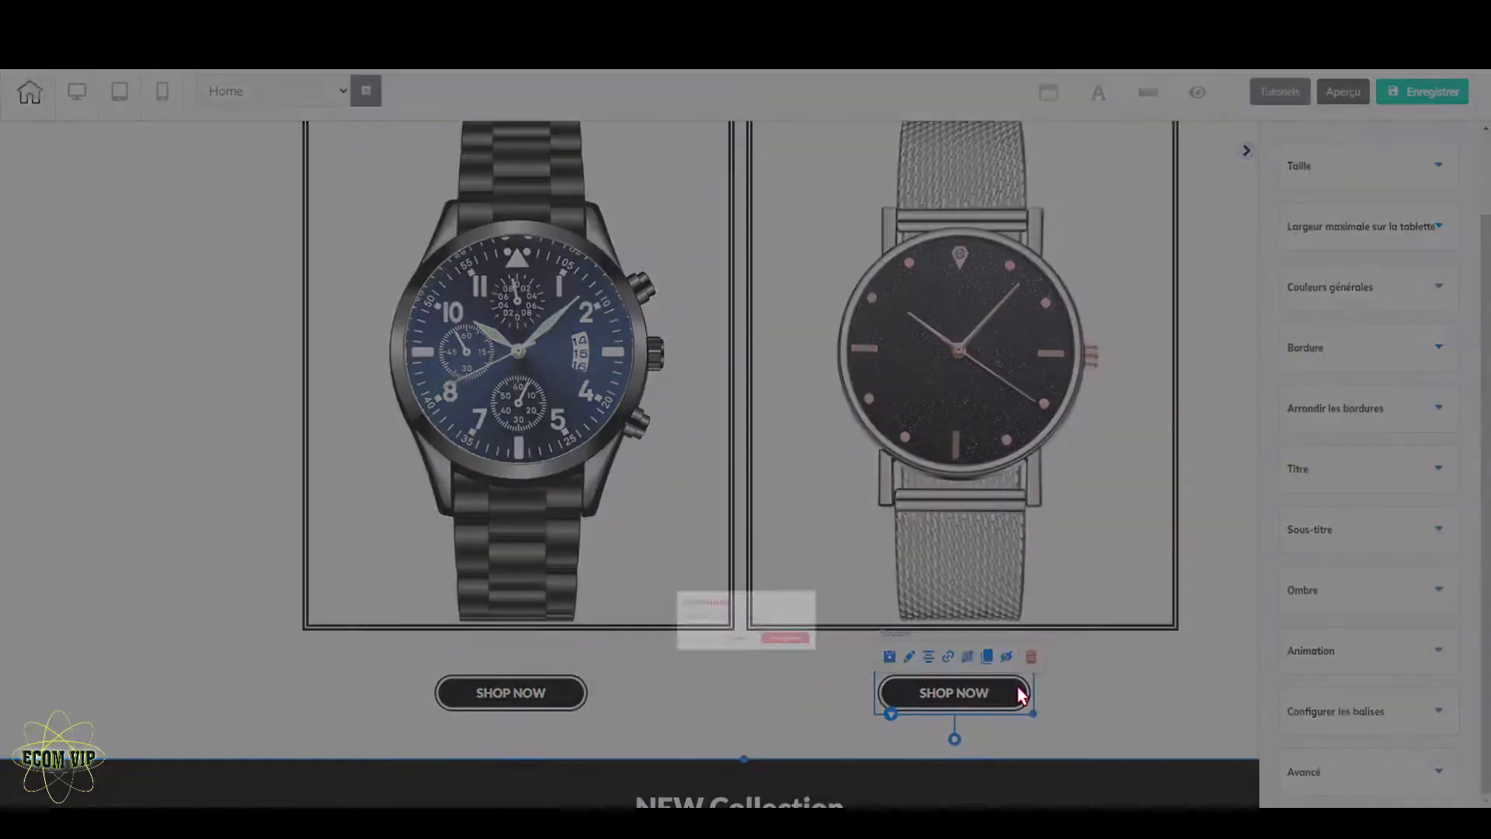
pyautogui.click(837, 488)
pyautogui.click(547, 703)
pyautogui.click(587, 659)
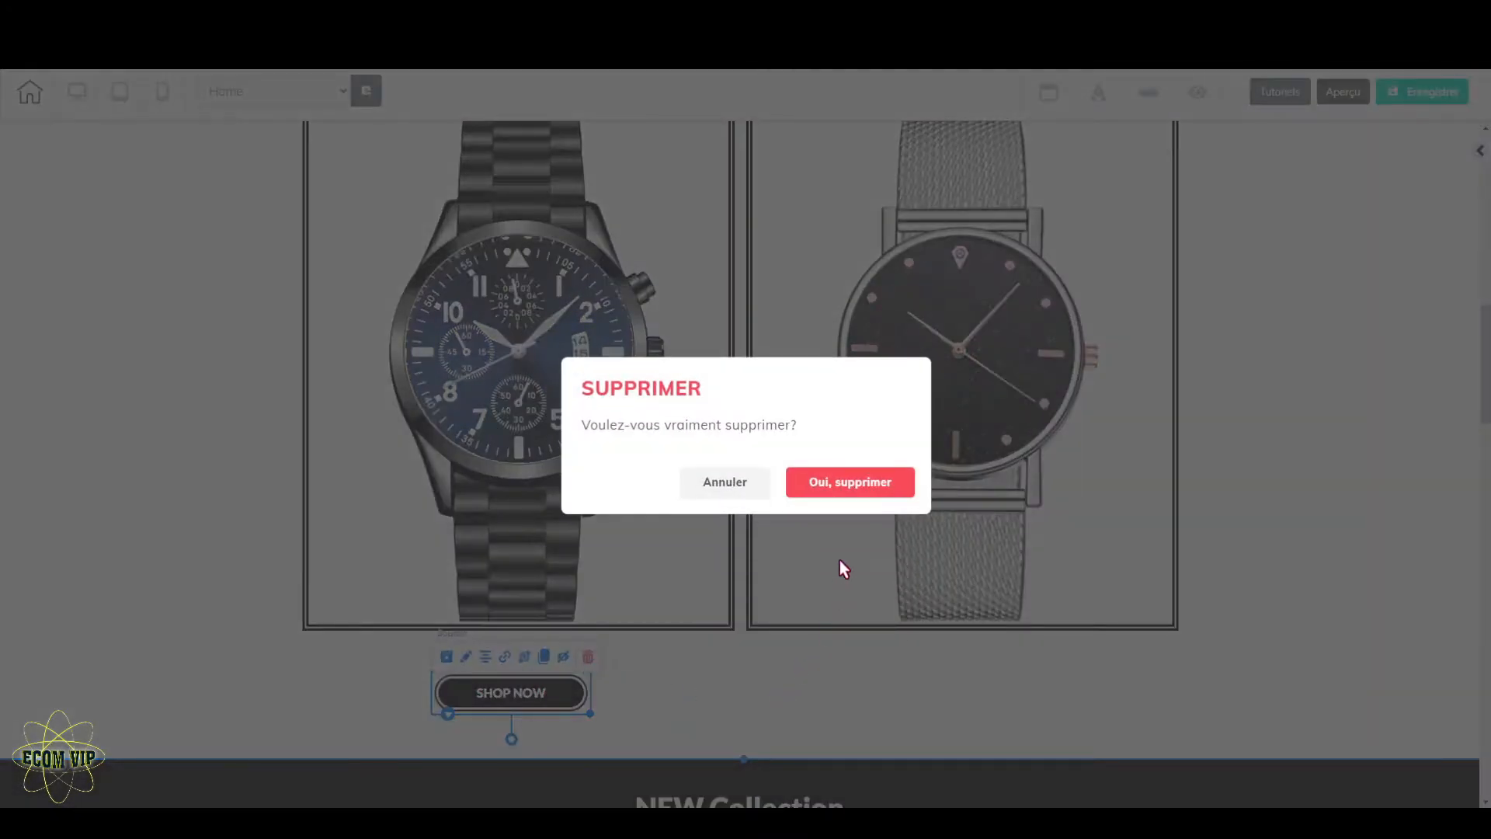
pyautogui.click(859, 495)
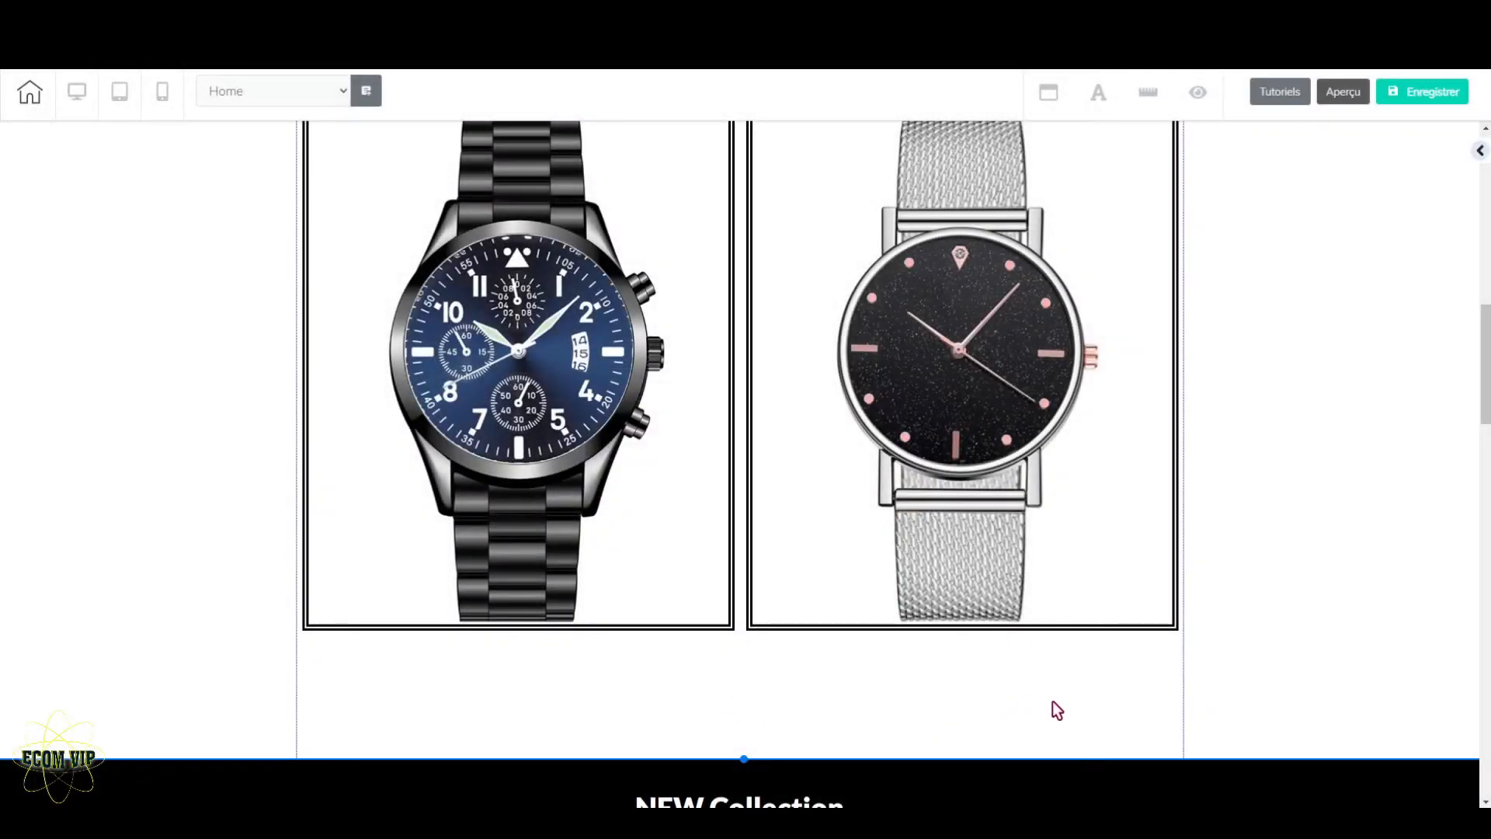
# - Reopen the two-watch panel's Colonnes sur Mobile (Avancé) settings and switch the option off and on again
pyautogui.click(1480, 151)
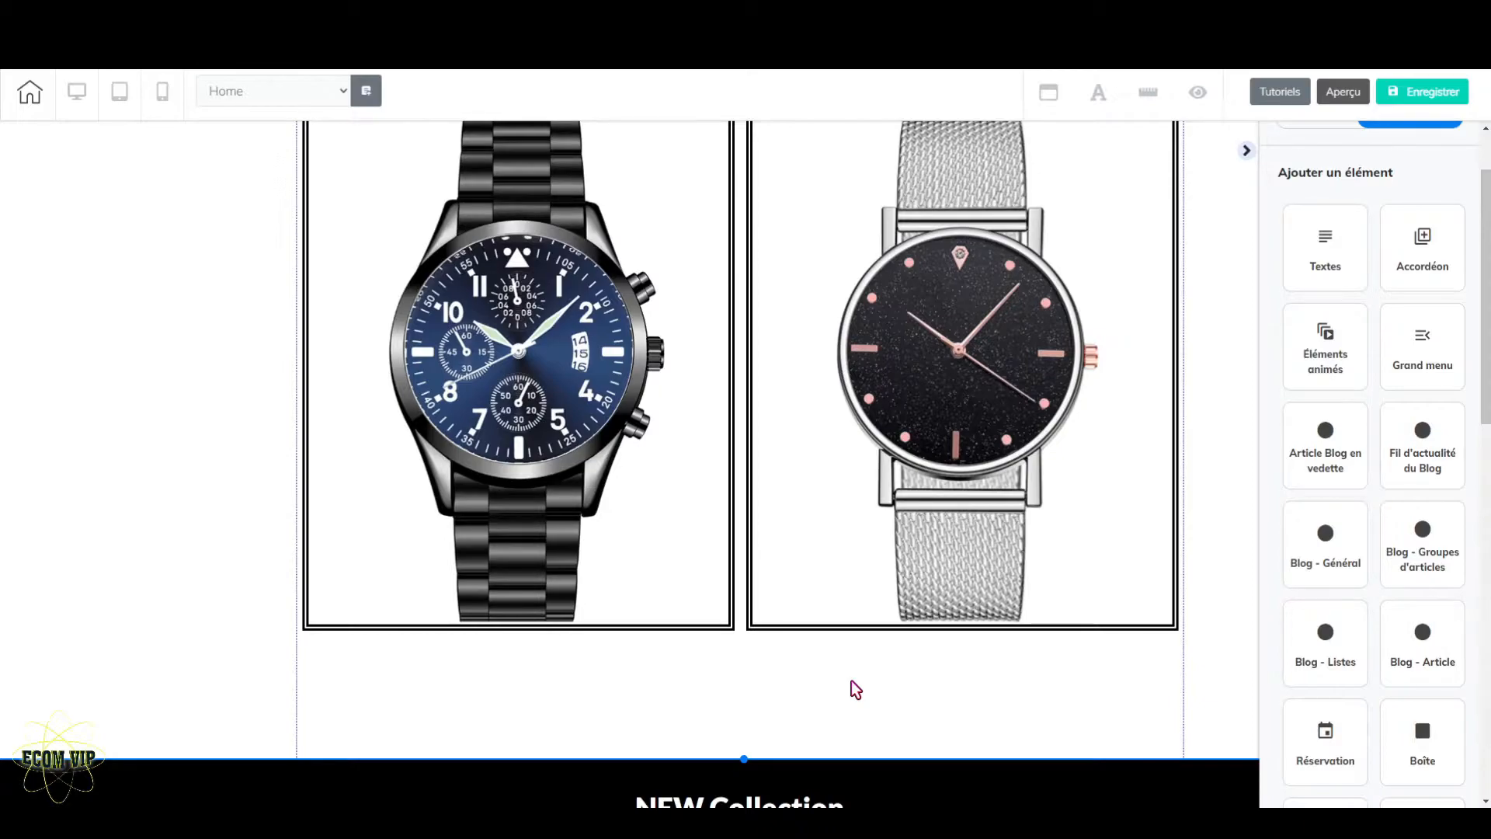
pyautogui.scroll(5, 1112, 613)
pyautogui.scroll(-5, 1109, 615)
pyautogui.click(1002, 711)
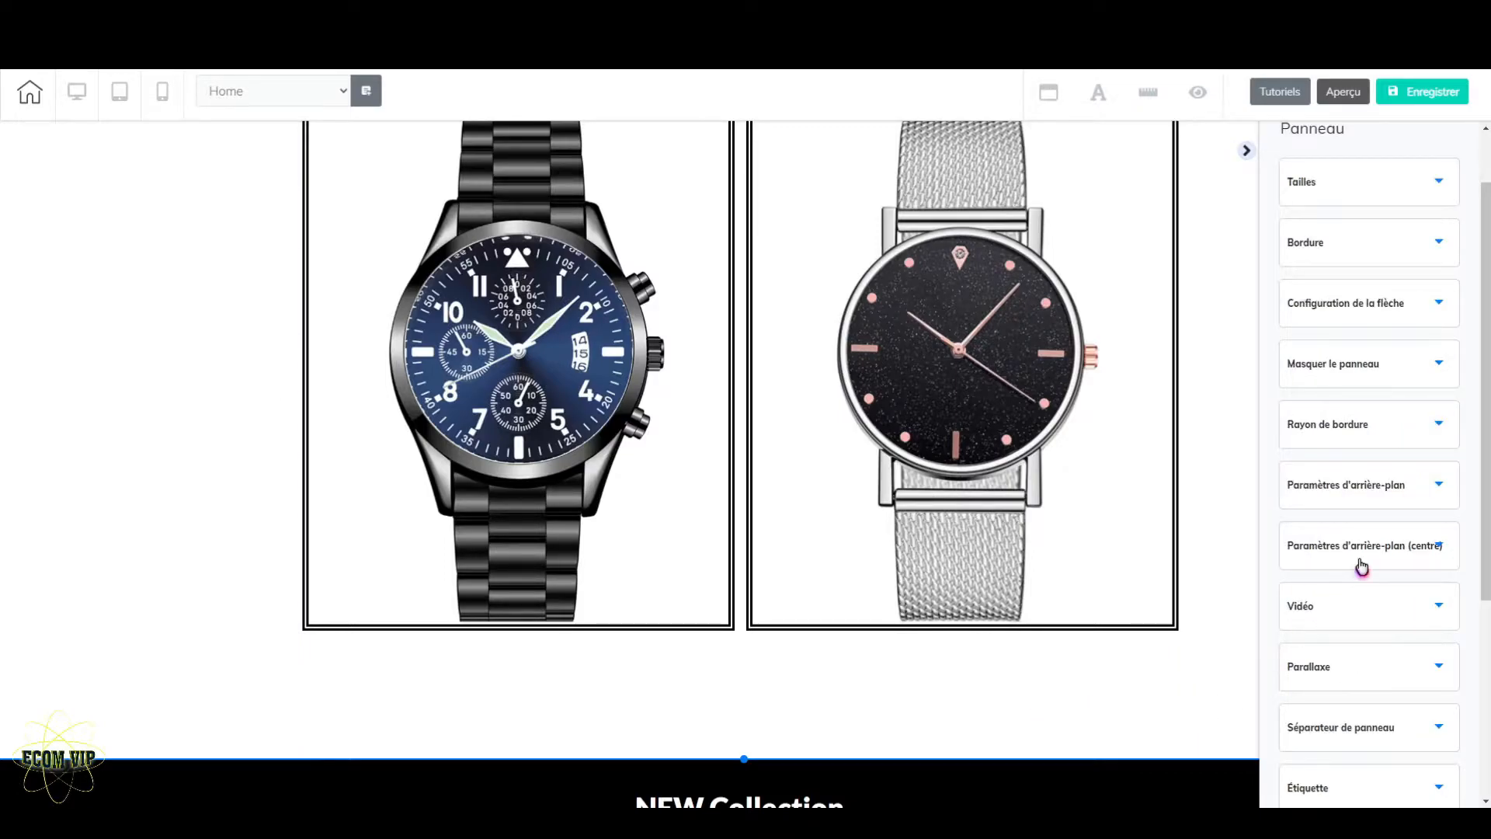
pyautogui.scroll(-4, 1421, 587)
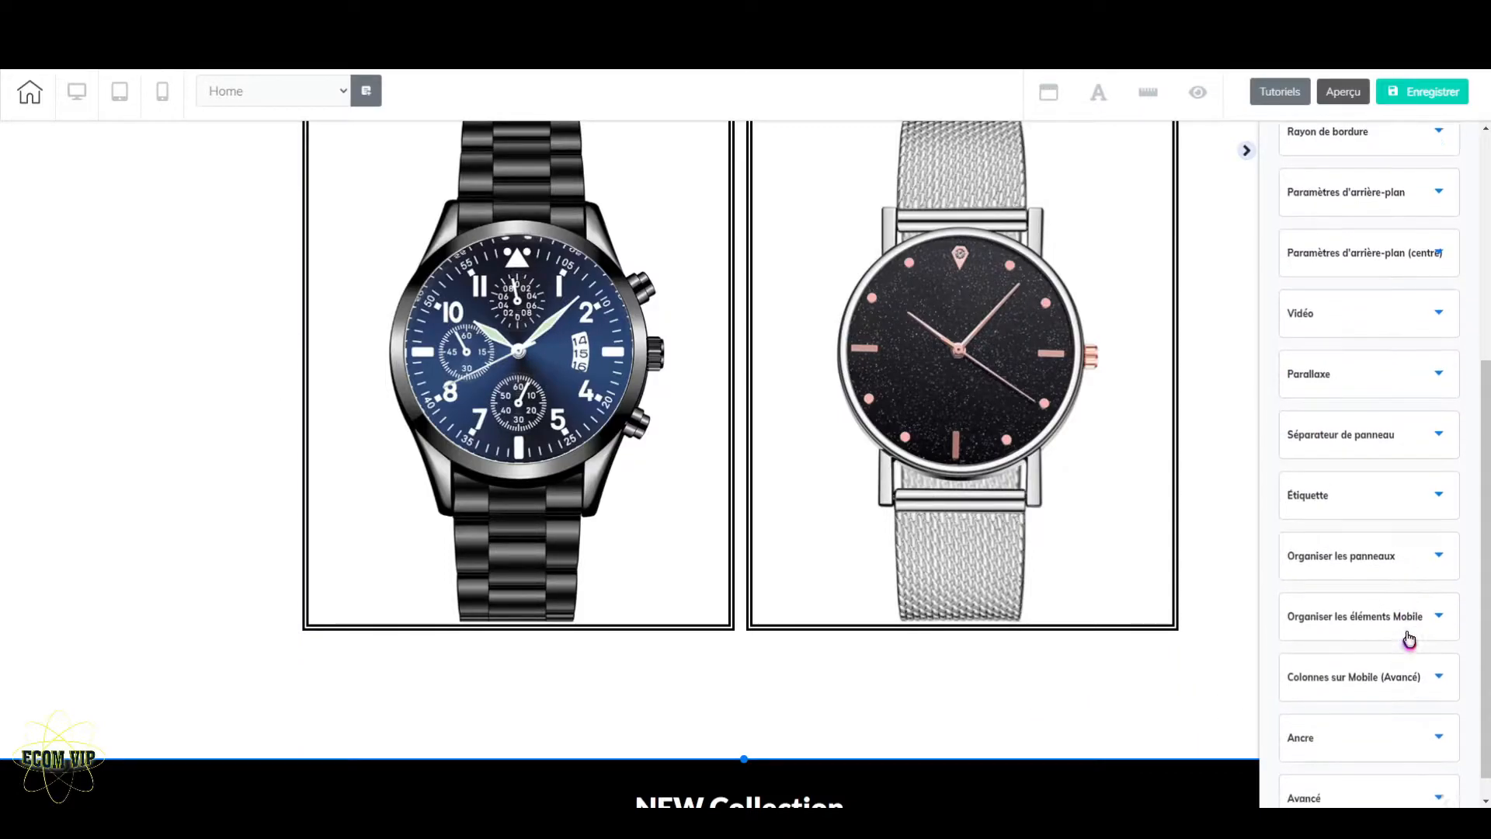
pyautogui.click(1426, 658)
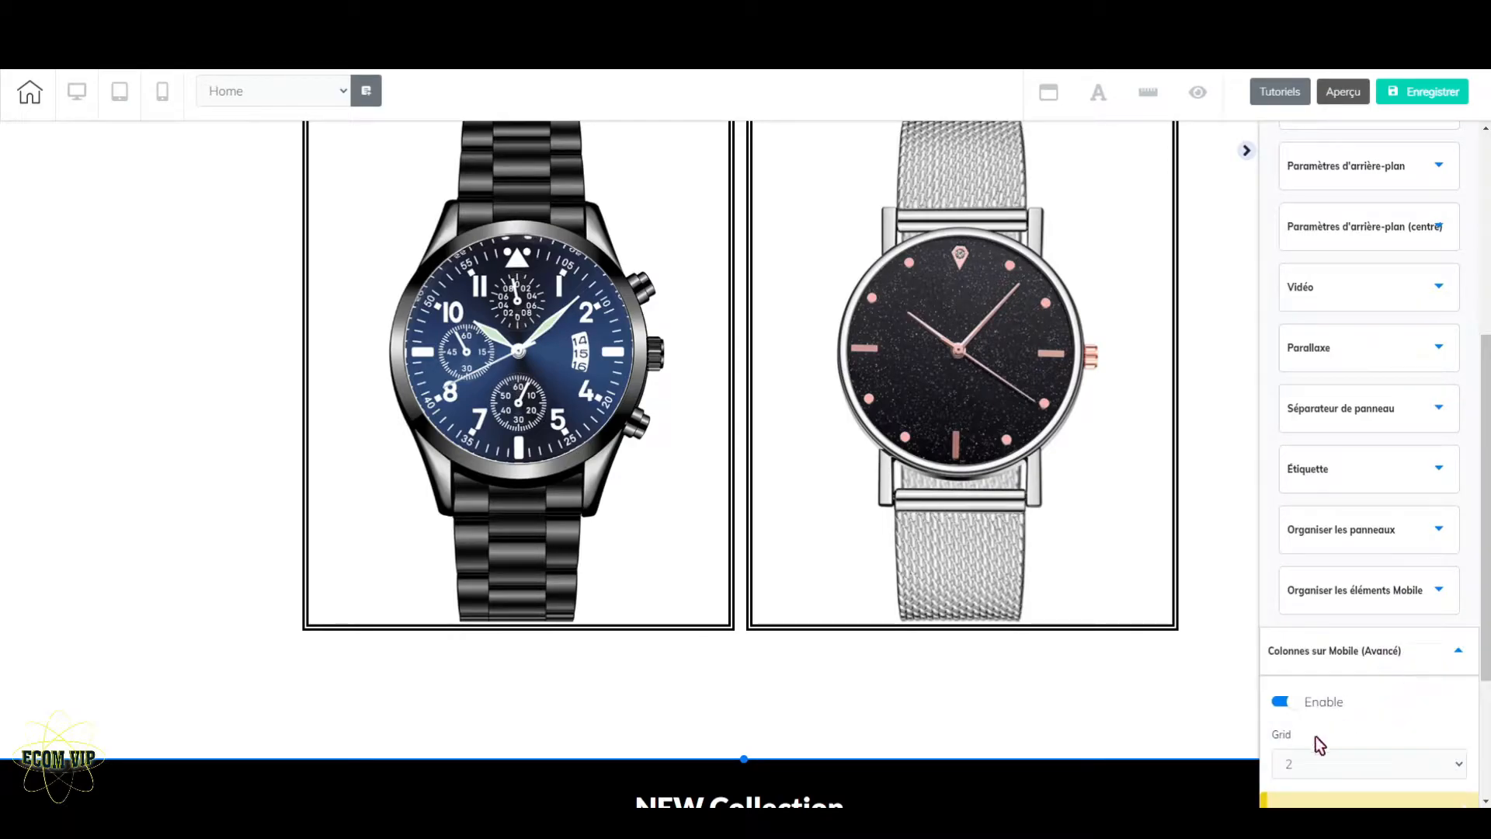
pyautogui.click(1279, 701)
pyautogui.click(1280, 701)
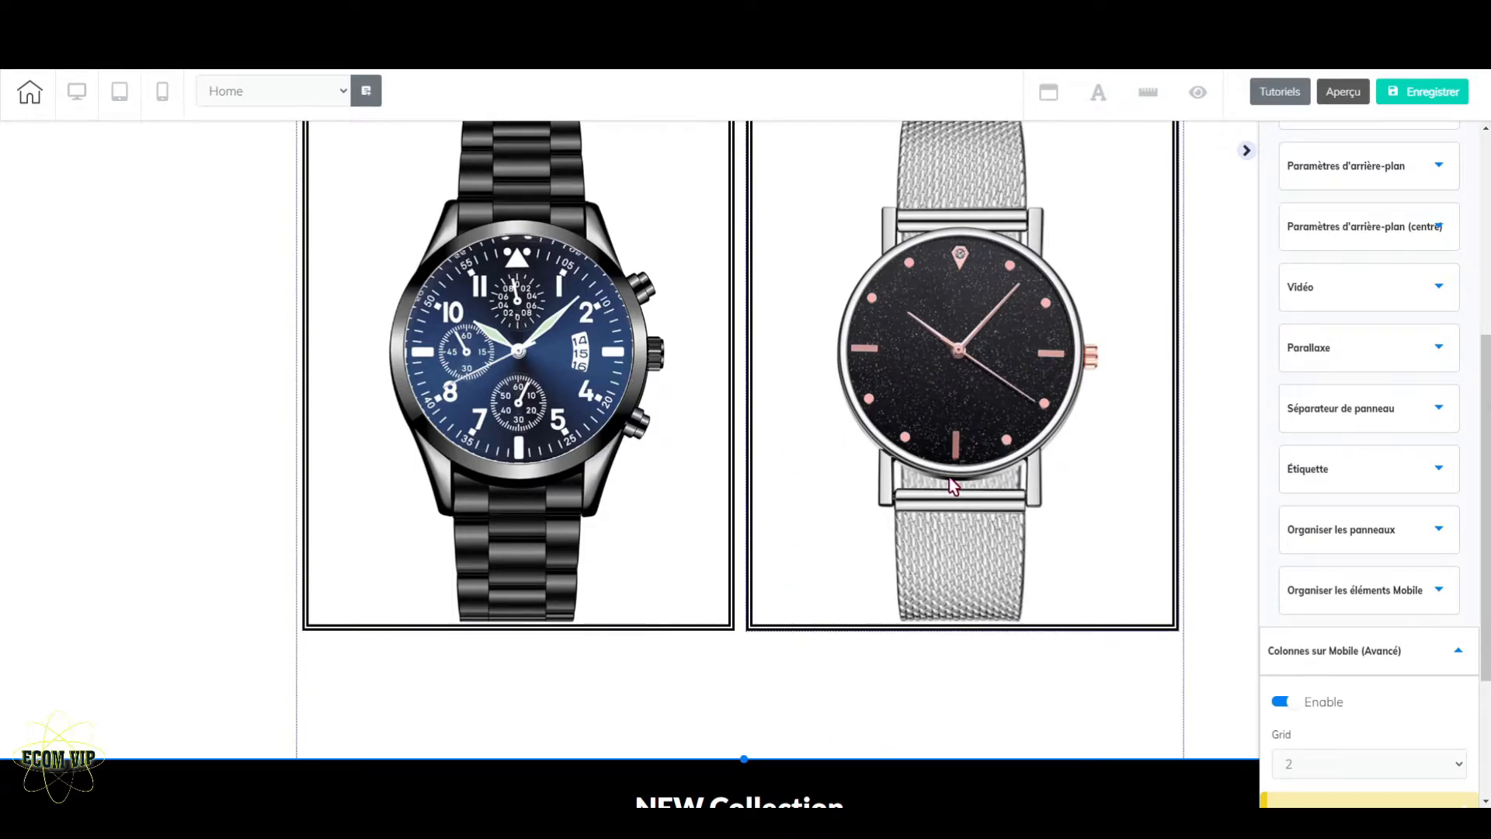
# - Switch to the mobile view and review how the two-watch panel is laid out
pyautogui.click(161, 97)
pyautogui.scroll(-3, 849, 415)
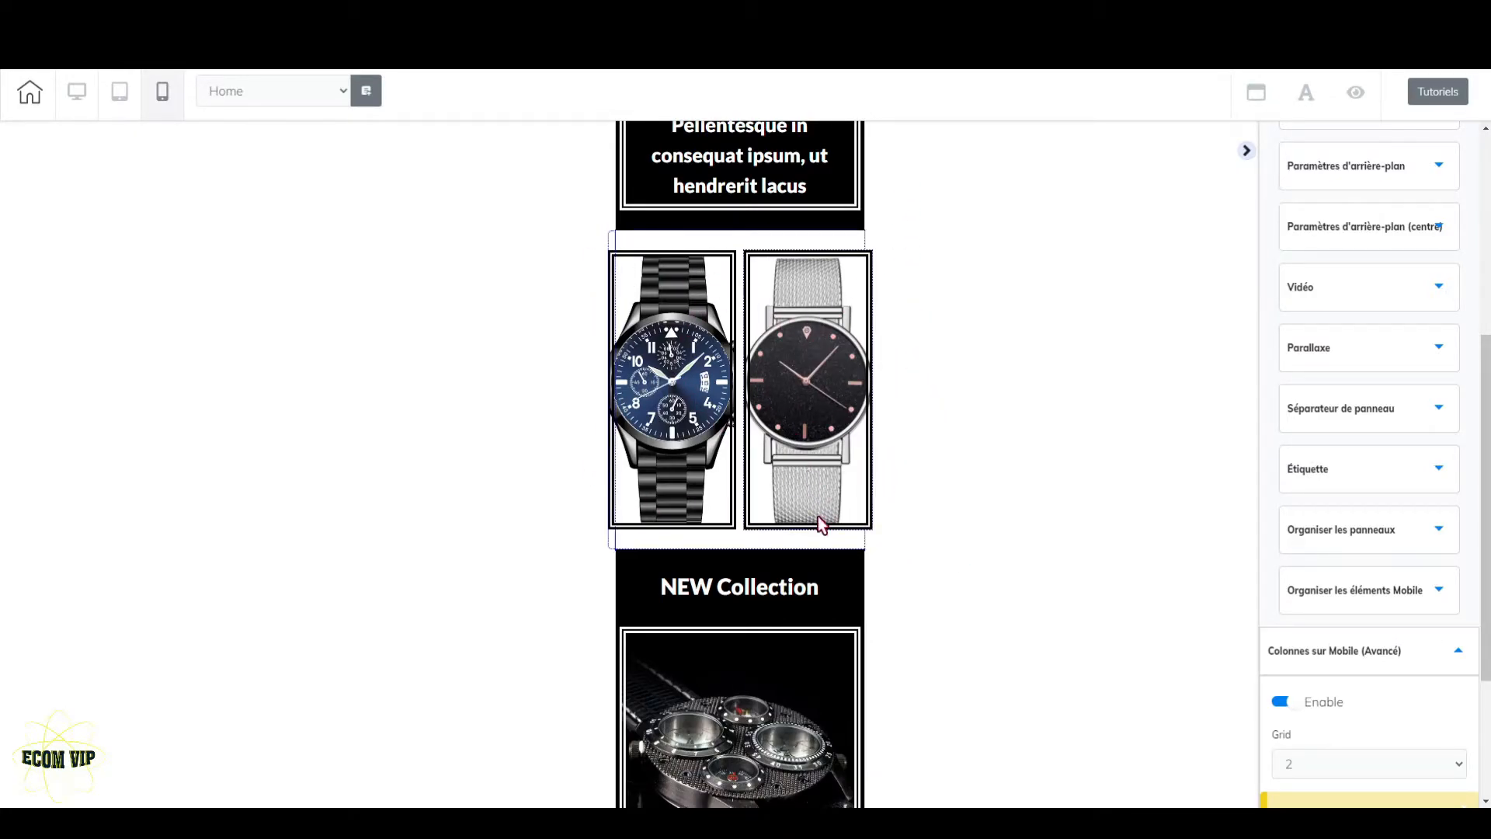
pyautogui.scroll(-2, 829, 357)
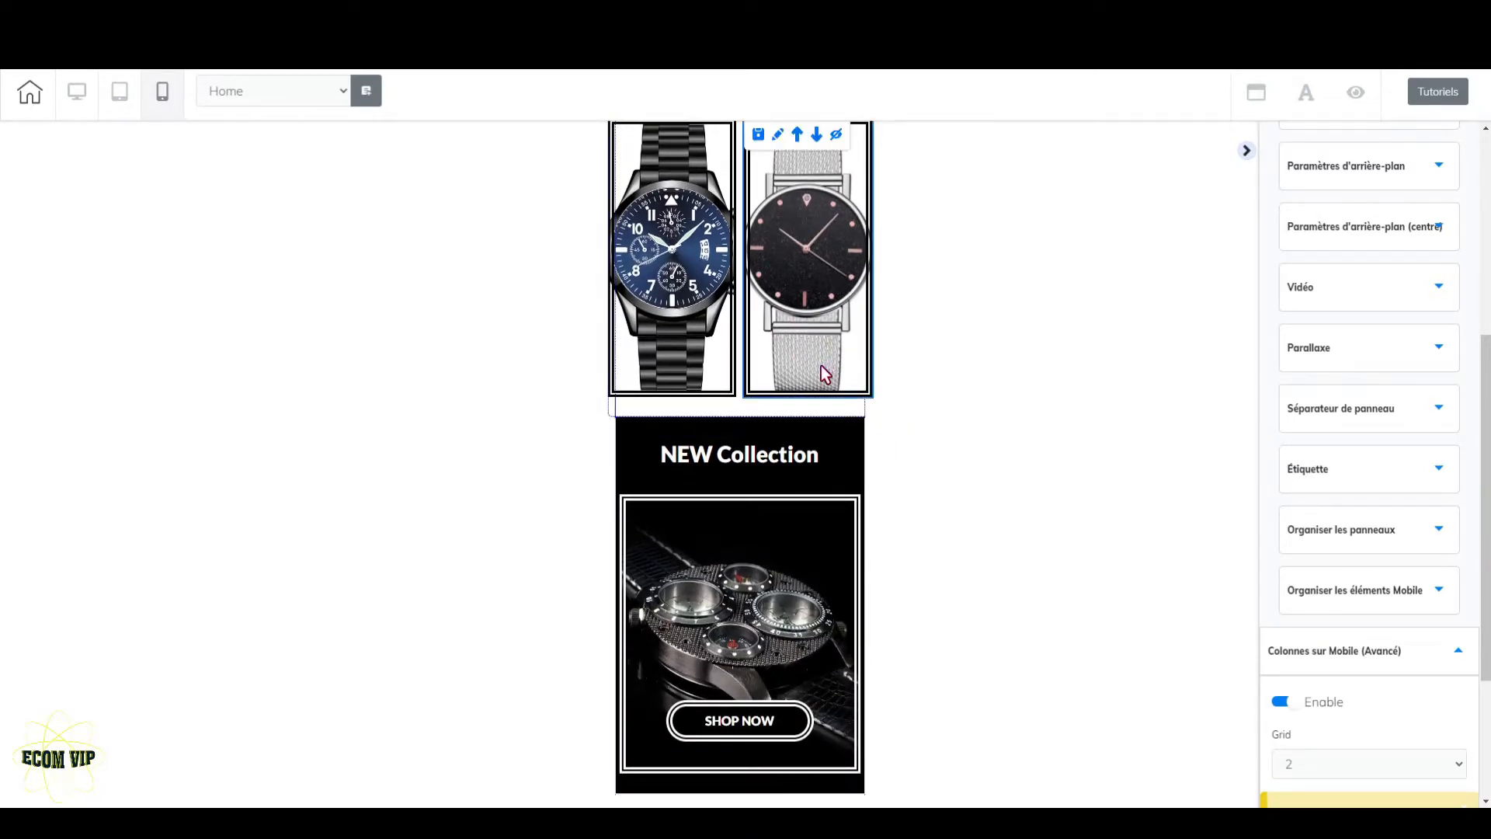
pyautogui.scroll(2, 827, 376)
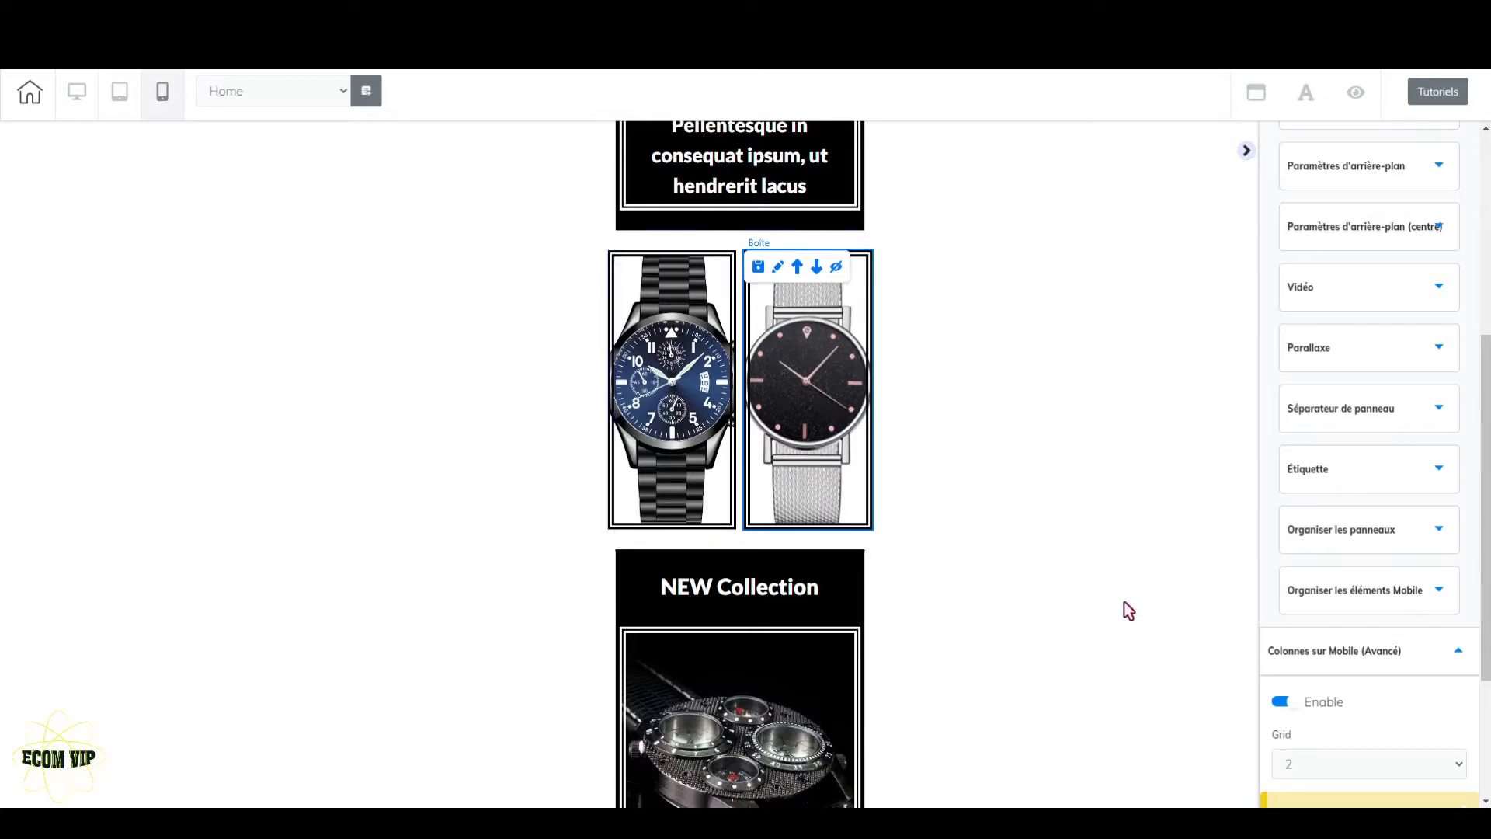
# - Set the silver watch box's spacing to 16 left and right, 21 top and 14 bottom, and move it ahead of the blue watch
pyautogui.click(853, 475)
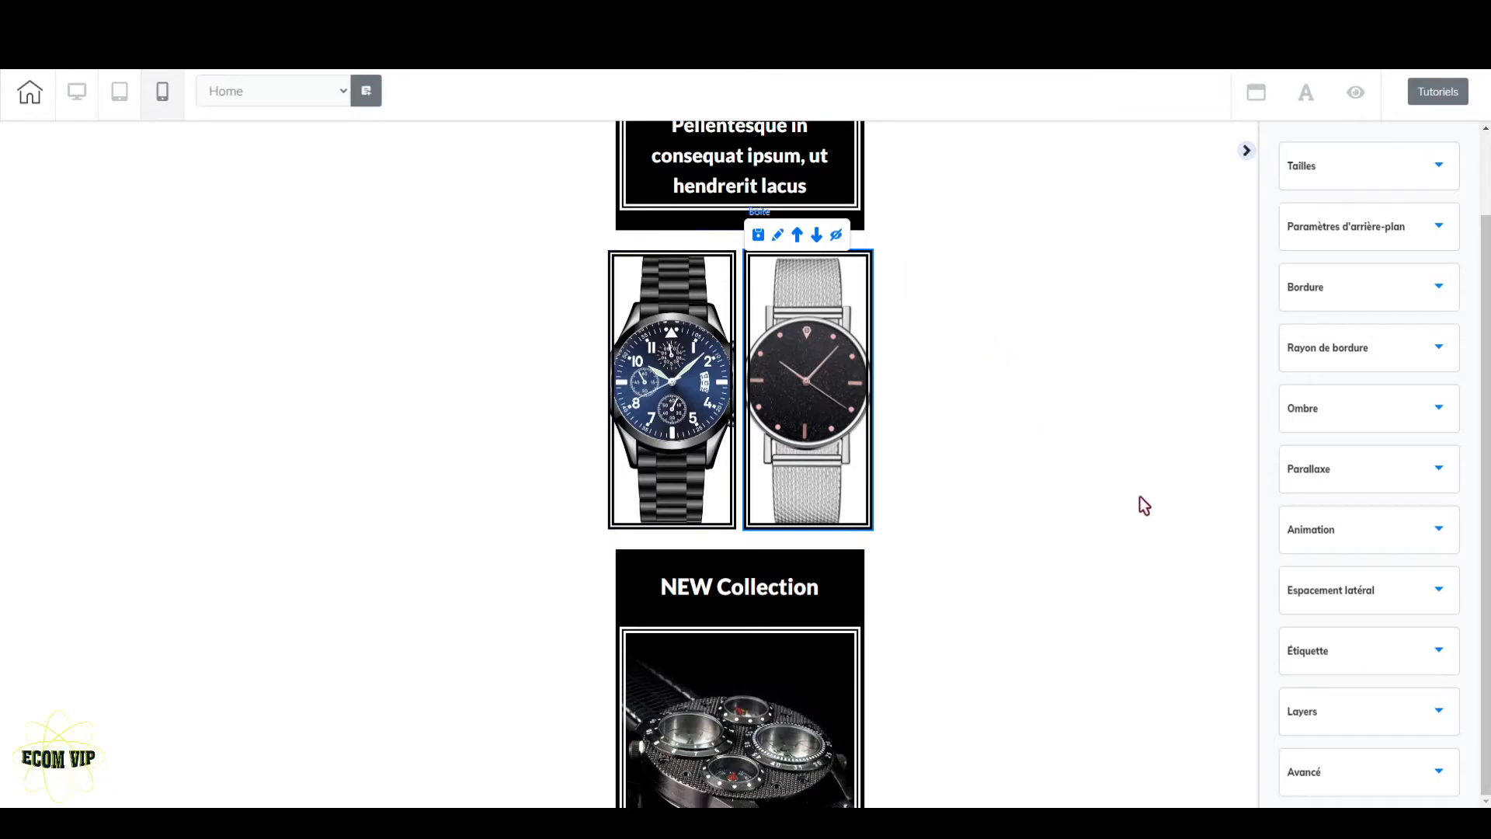
pyautogui.click(1433, 603)
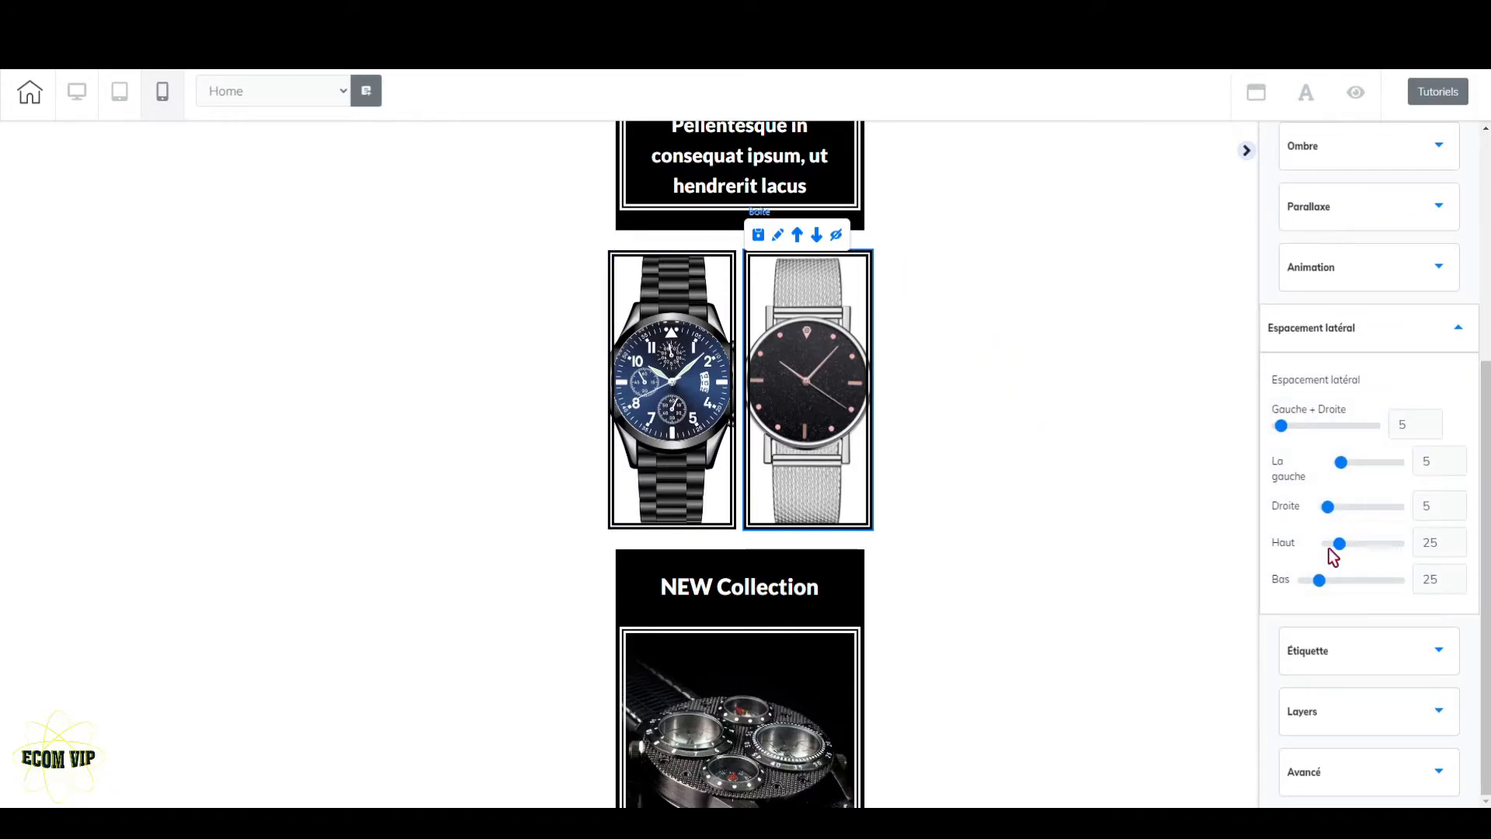
pyautogui.moveTo(1338, 546); pyautogui.dragTo(1314, 588)
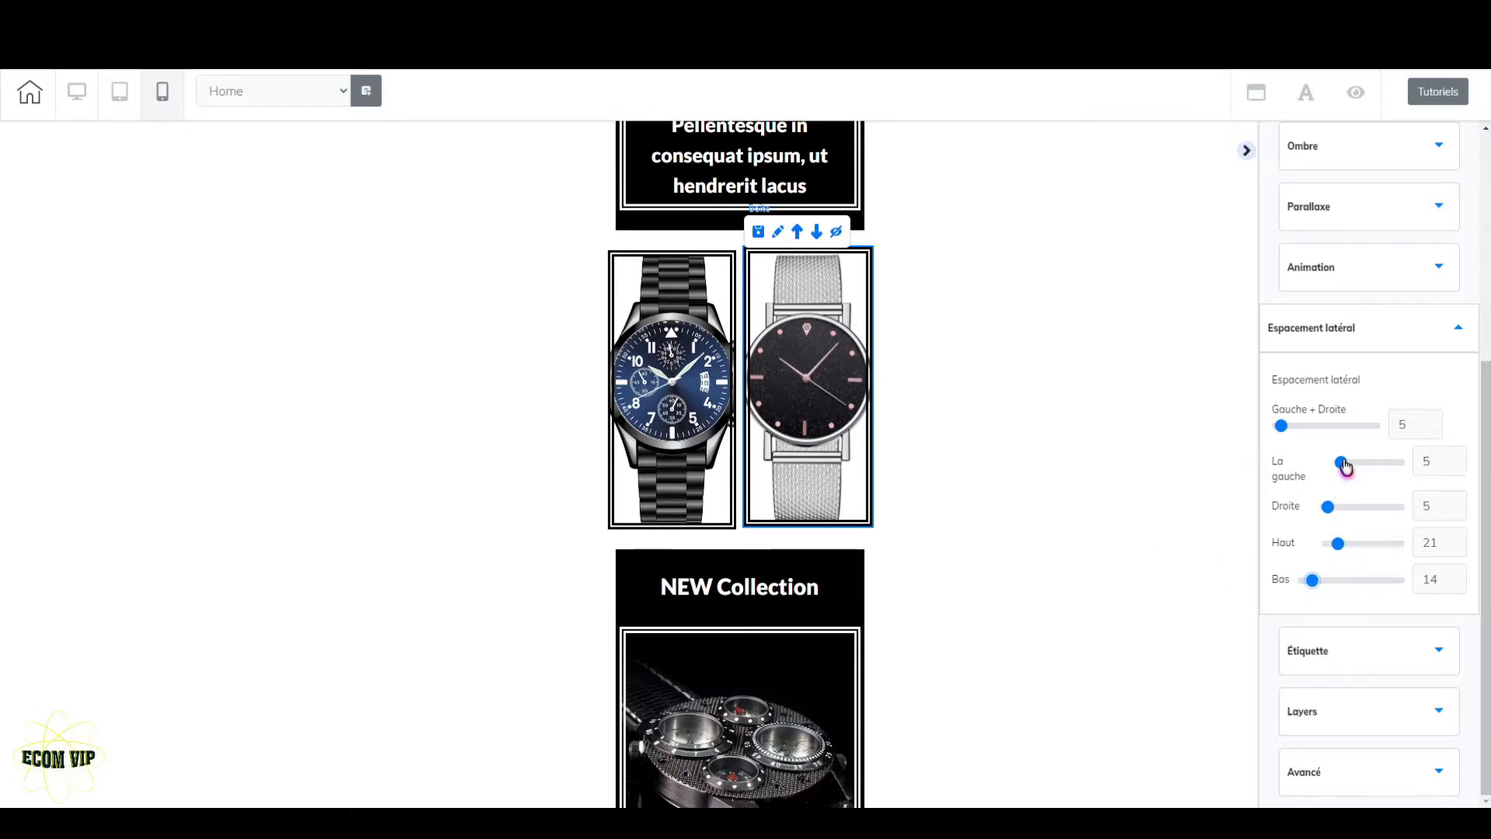
pyautogui.moveTo(1281, 427); pyautogui.dragTo(1291, 435)
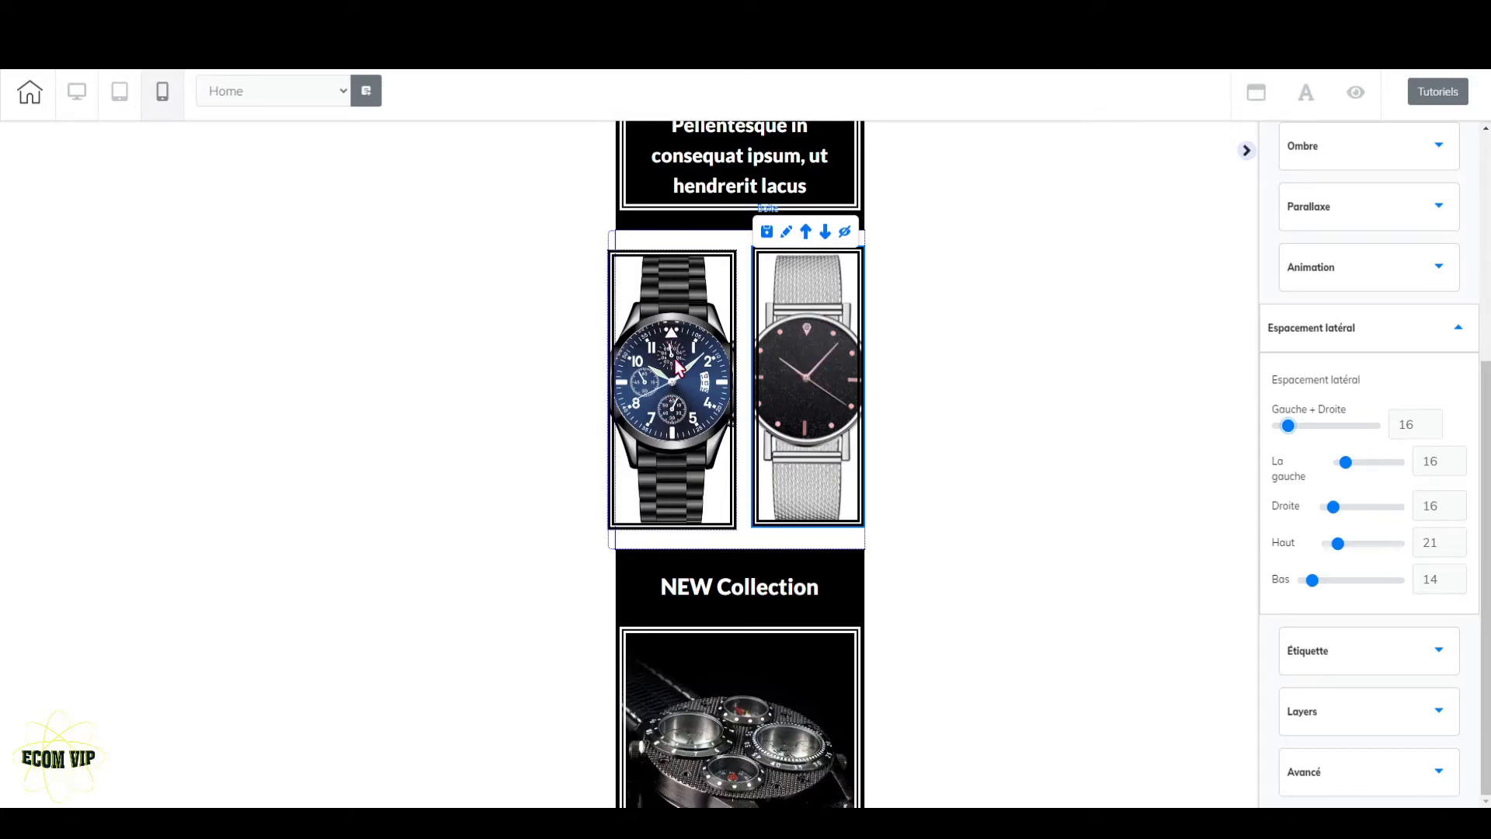
pyautogui.click(807, 232)
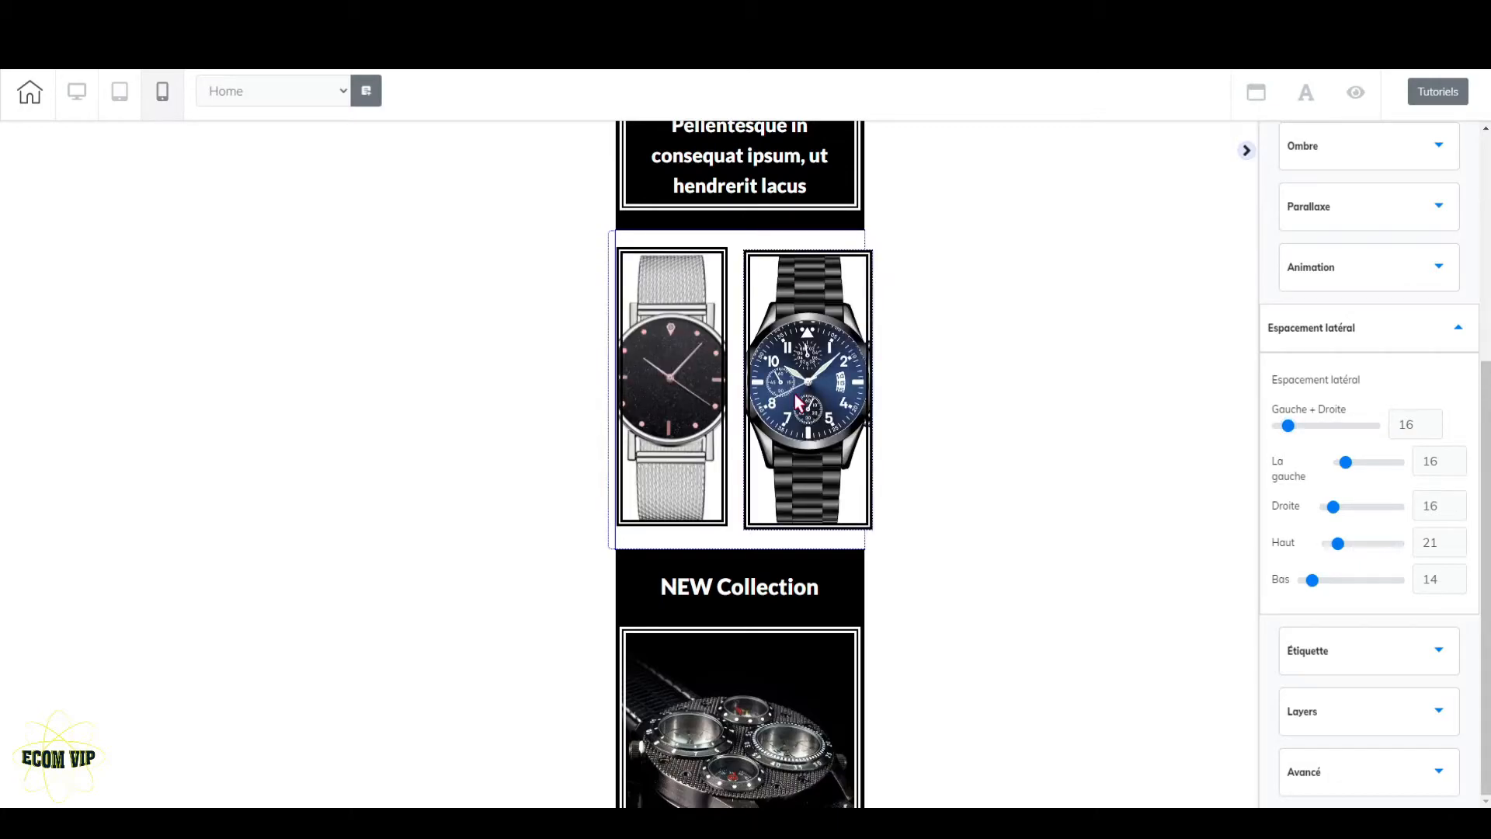
# - Move the silver watch box back after the blue watch and switch to the desktop view
pyautogui.click(716, 400)
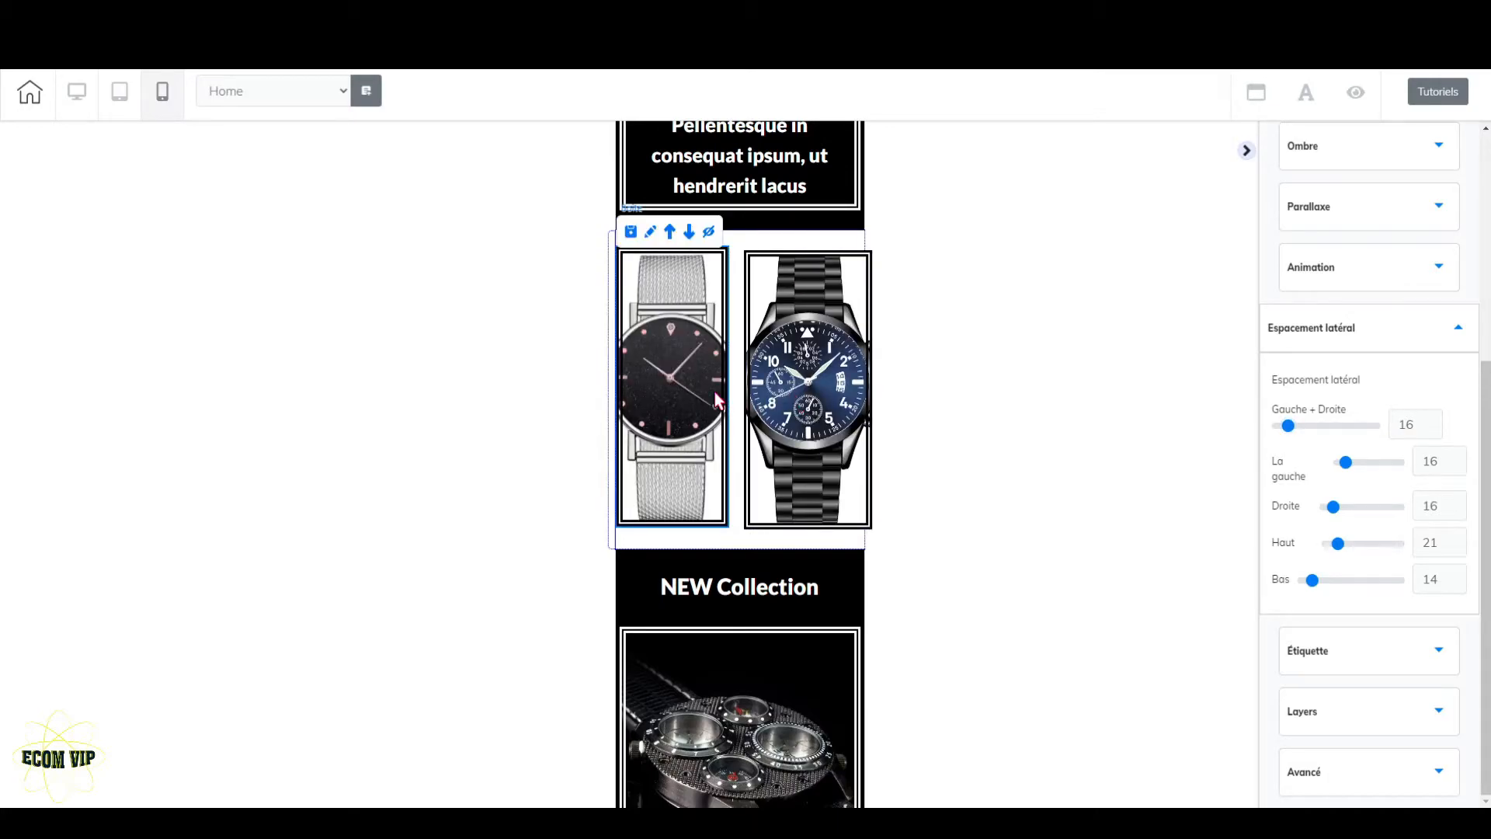
pyautogui.click(689, 232)
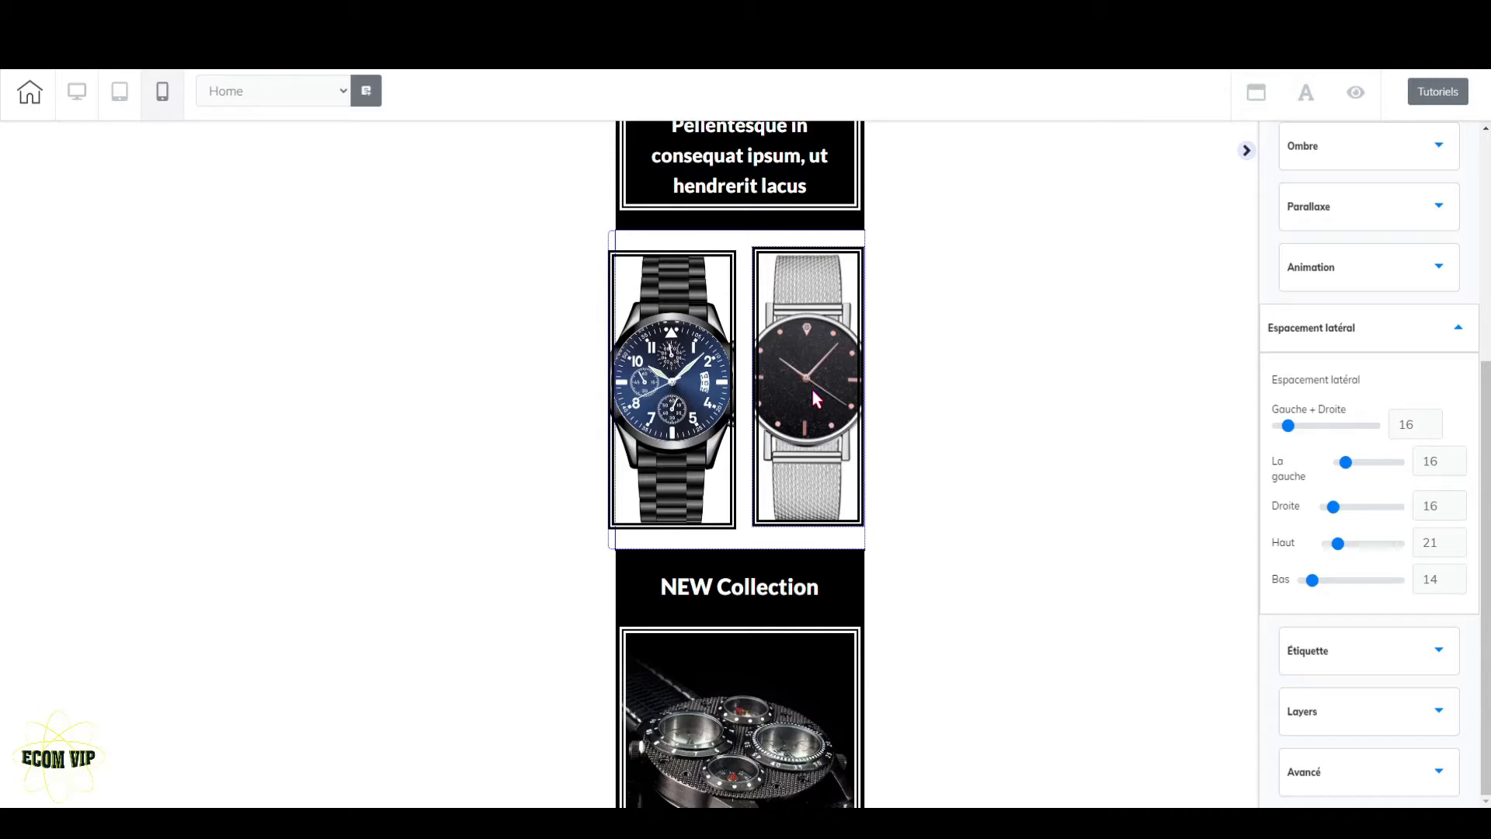
pyautogui.click(85, 93)
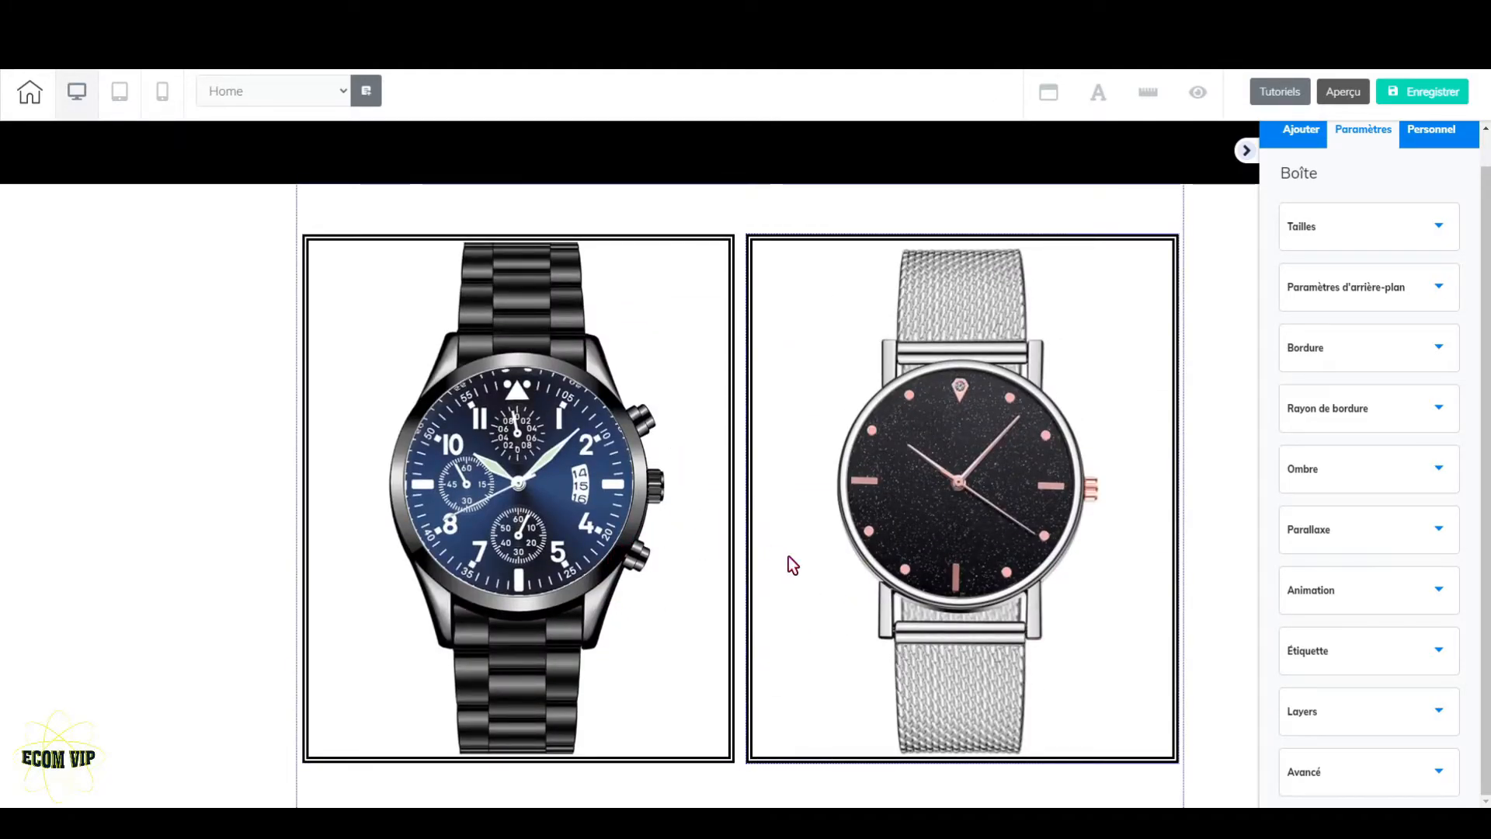
# - Duplicate the SHOP NOW button from the NEW Collection panel and place the copy beneath the blue watch
pyautogui.scroll(-2, 780, 640)
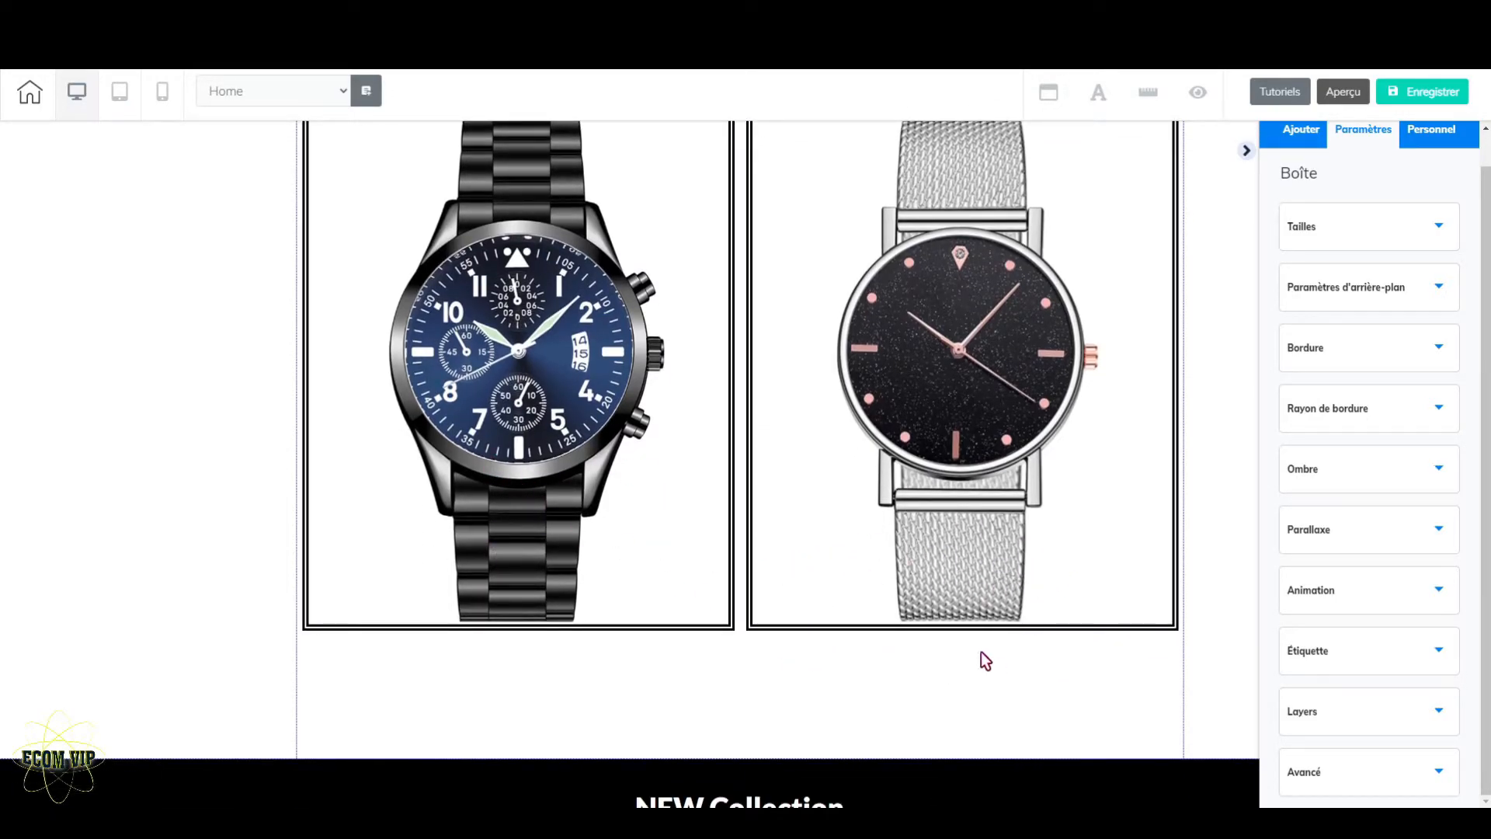
pyautogui.scroll(-8, 948, 655)
pyautogui.scroll(3, 768, 590)
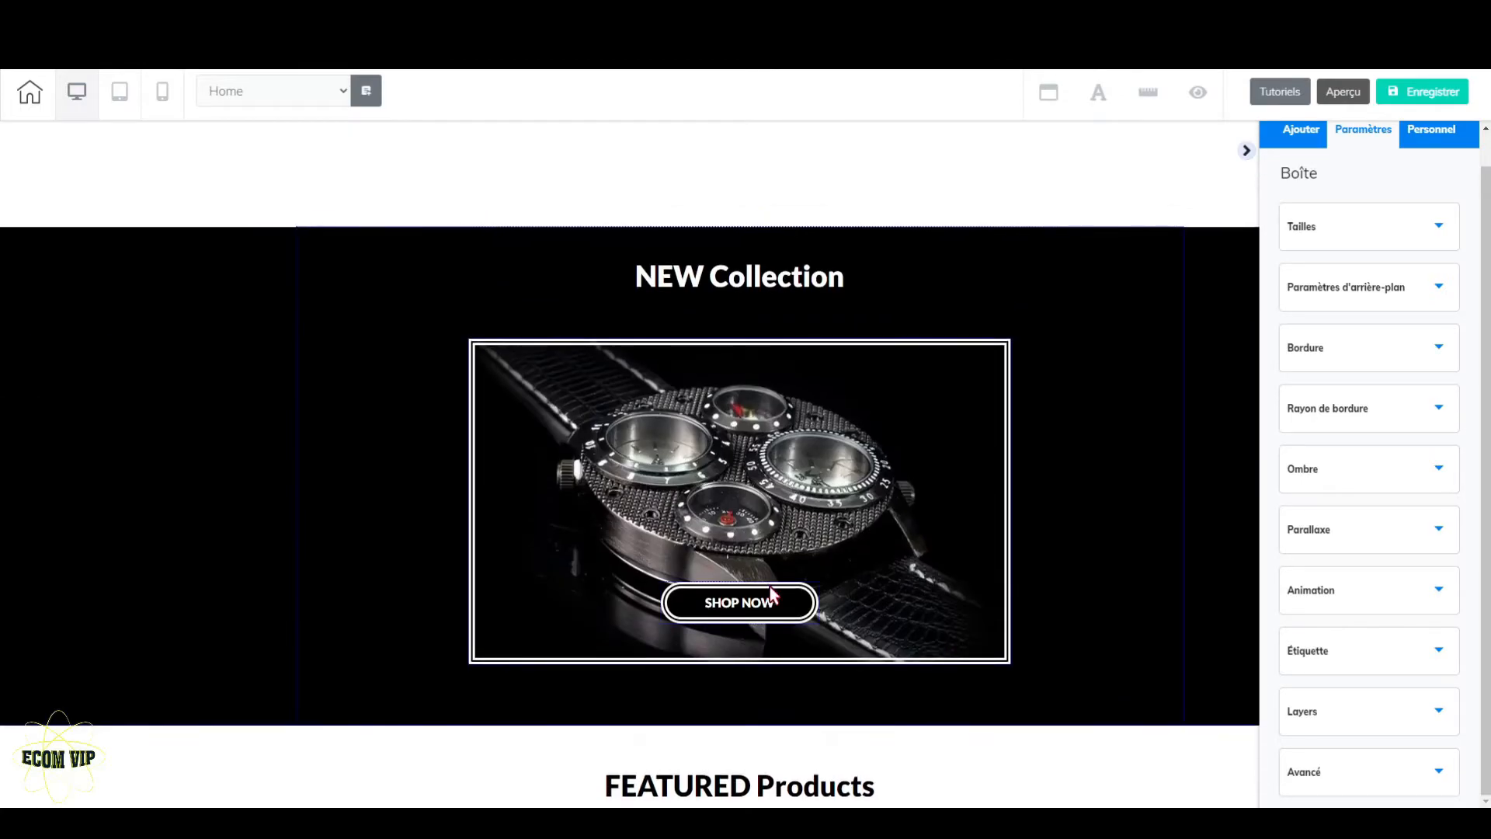
pyautogui.click(779, 595)
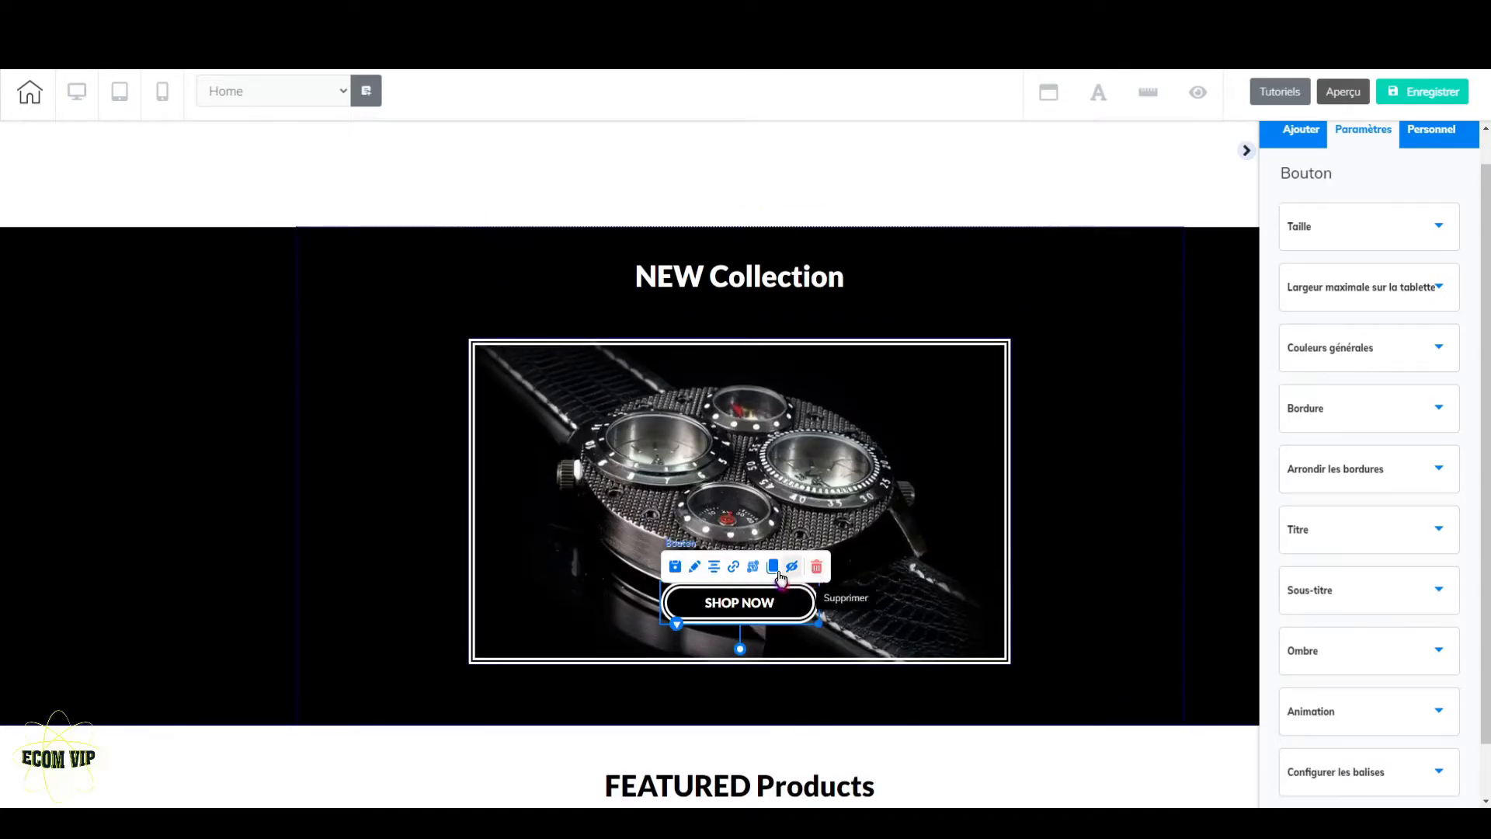
pyautogui.moveTo(772, 575)
pyautogui.mouseDown()
pyautogui.moveTo(764, 374)
pyautogui.moveTo(641, 184)
pyautogui.moveTo(677, 258)
pyautogui.mouseUp()
pyautogui.scroll(5, 677, 264)
pyautogui.moveTo(686, 572); pyautogui.dragTo(561, 560)
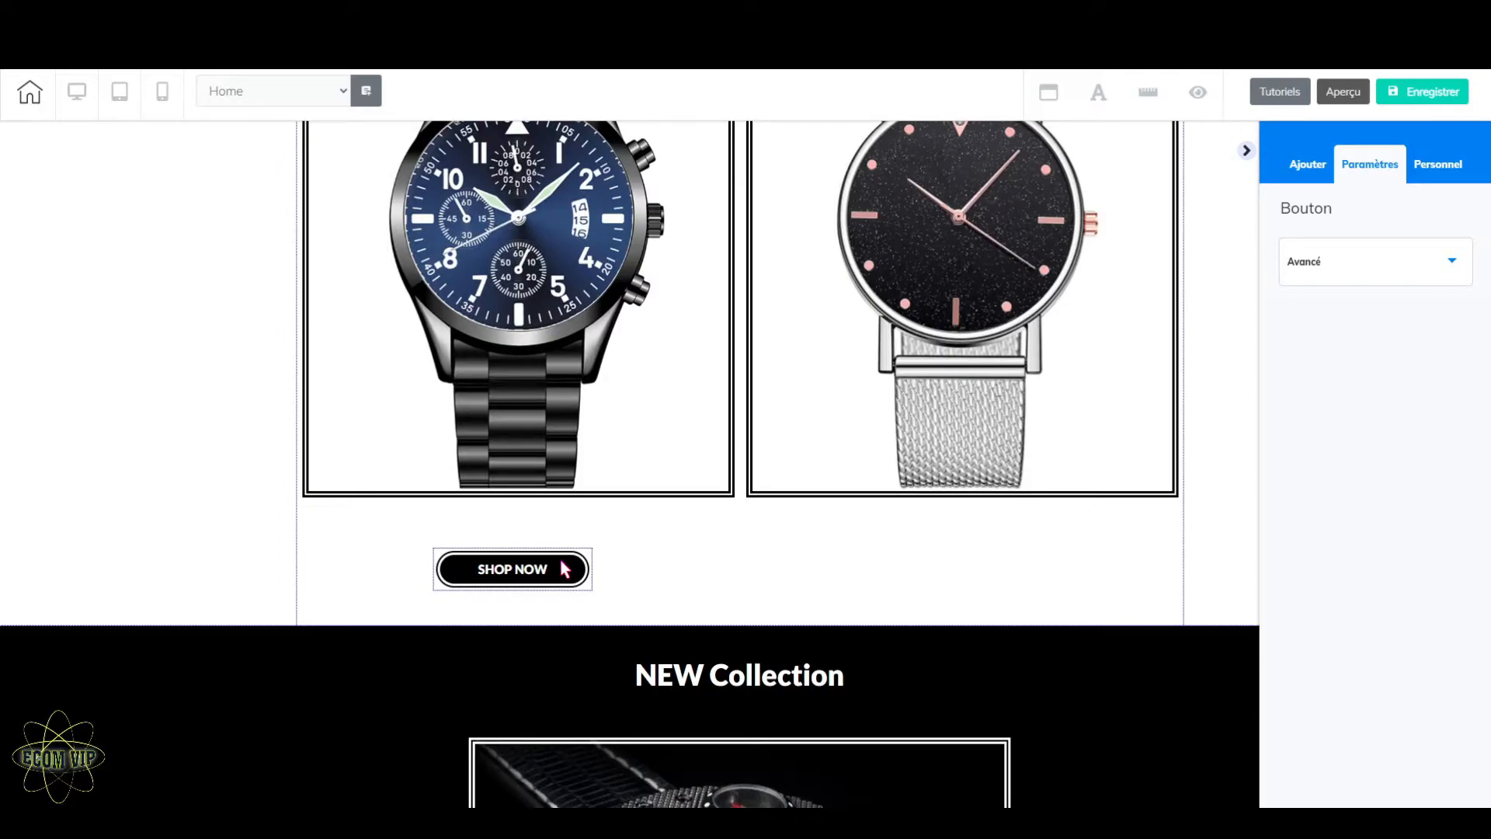
# - Duplicate the SHOP NOW button under the blue watch and place the copy beneath the silver watch
pyautogui.click(565, 569)
pyautogui.click(549, 535)
pyautogui.moveTo(599, 585)
pyautogui.mouseDown()
pyautogui.moveTo(1032, 556)
pyautogui.moveTo(1015, 572)
pyautogui.mouseUp()
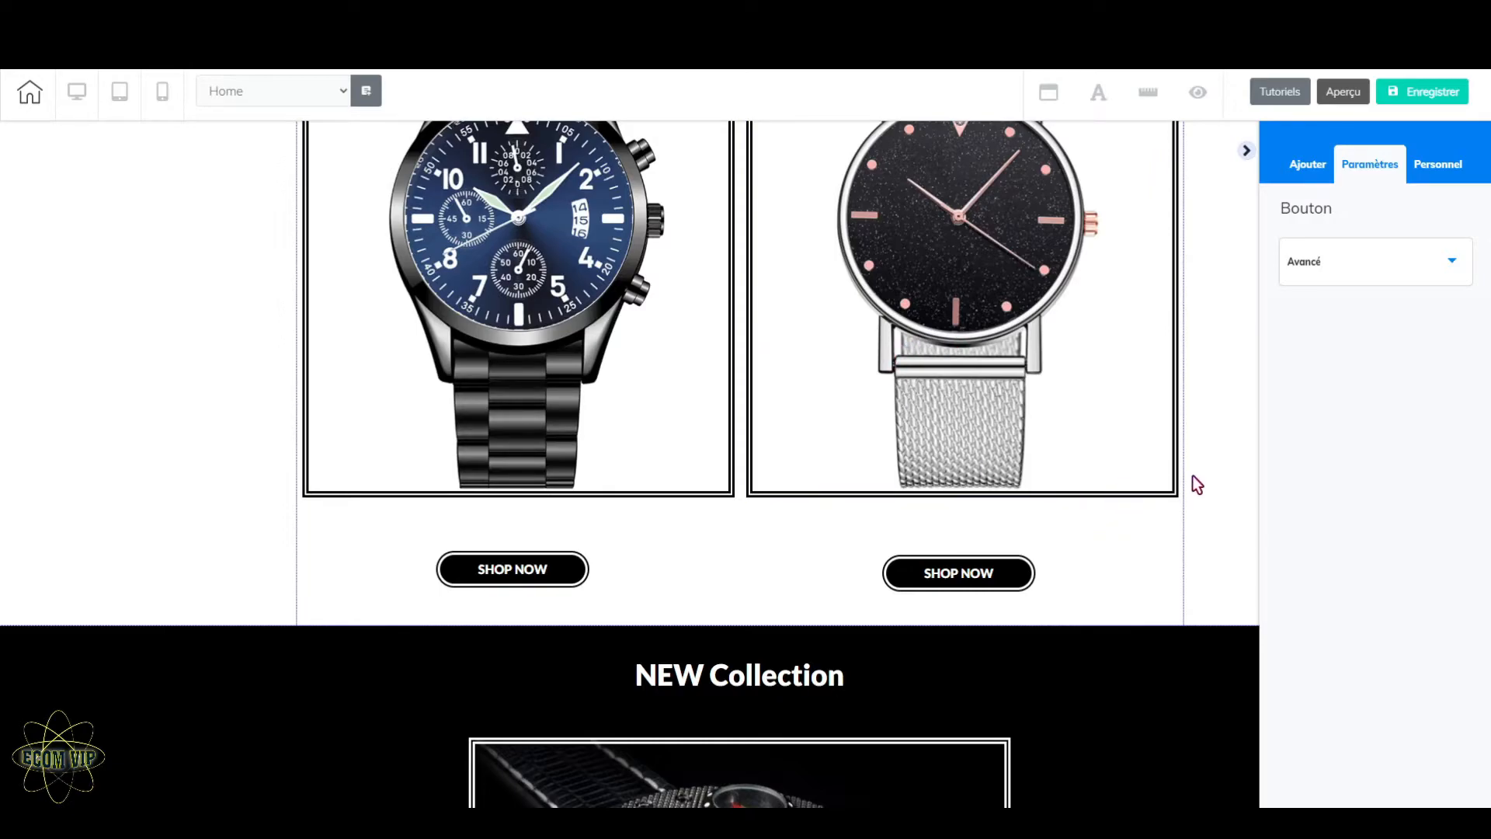
# - Switch the two-watch panel's Colonnes sur Mobile (Avancé) option off and on again, keeping a grid of 2
pyautogui.scroll(5, 1165, 497)
pyautogui.scroll(-3, 1214, 525)
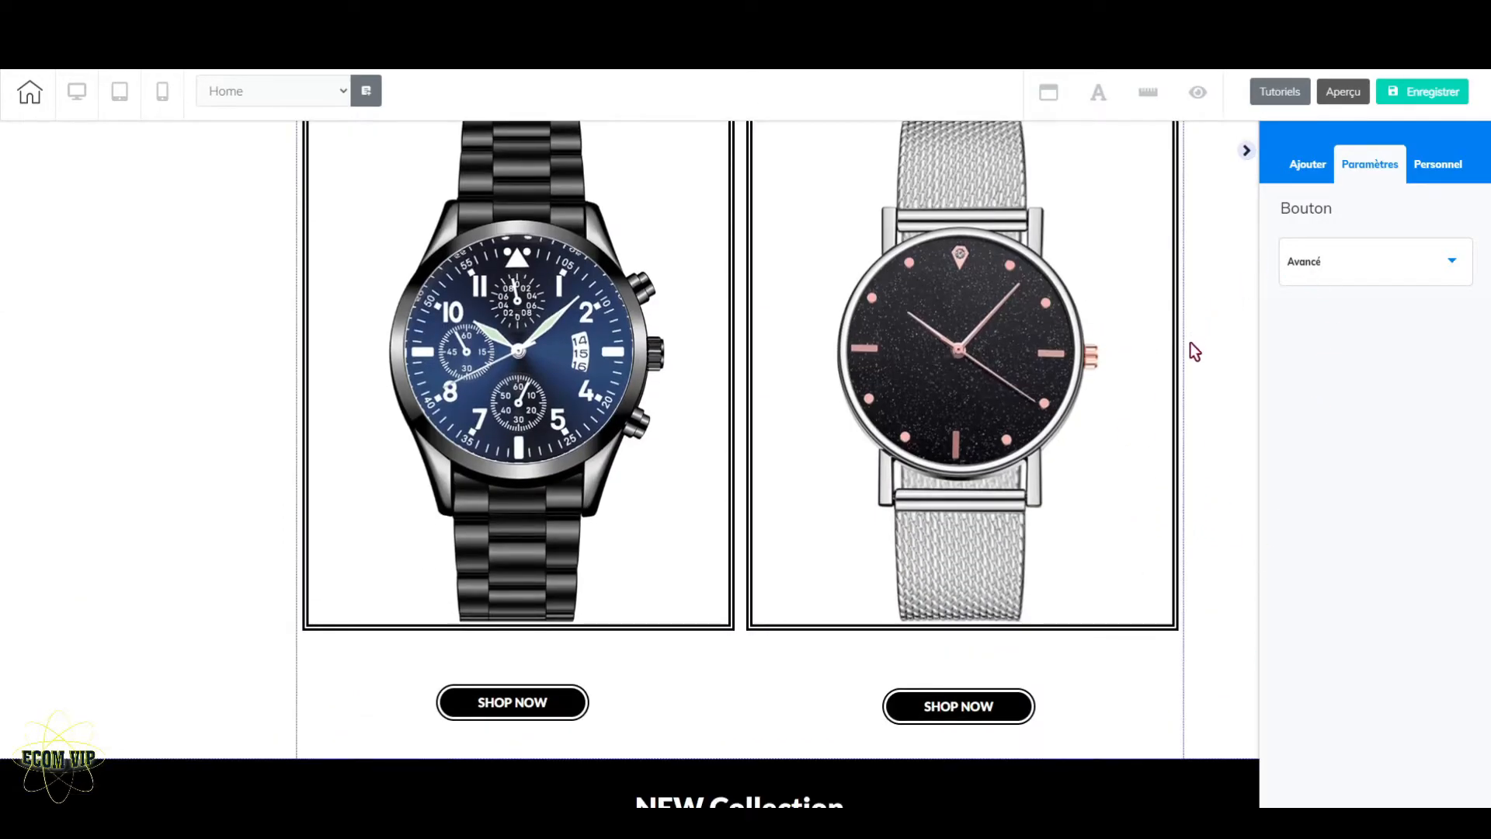
pyautogui.click(1217, 376)
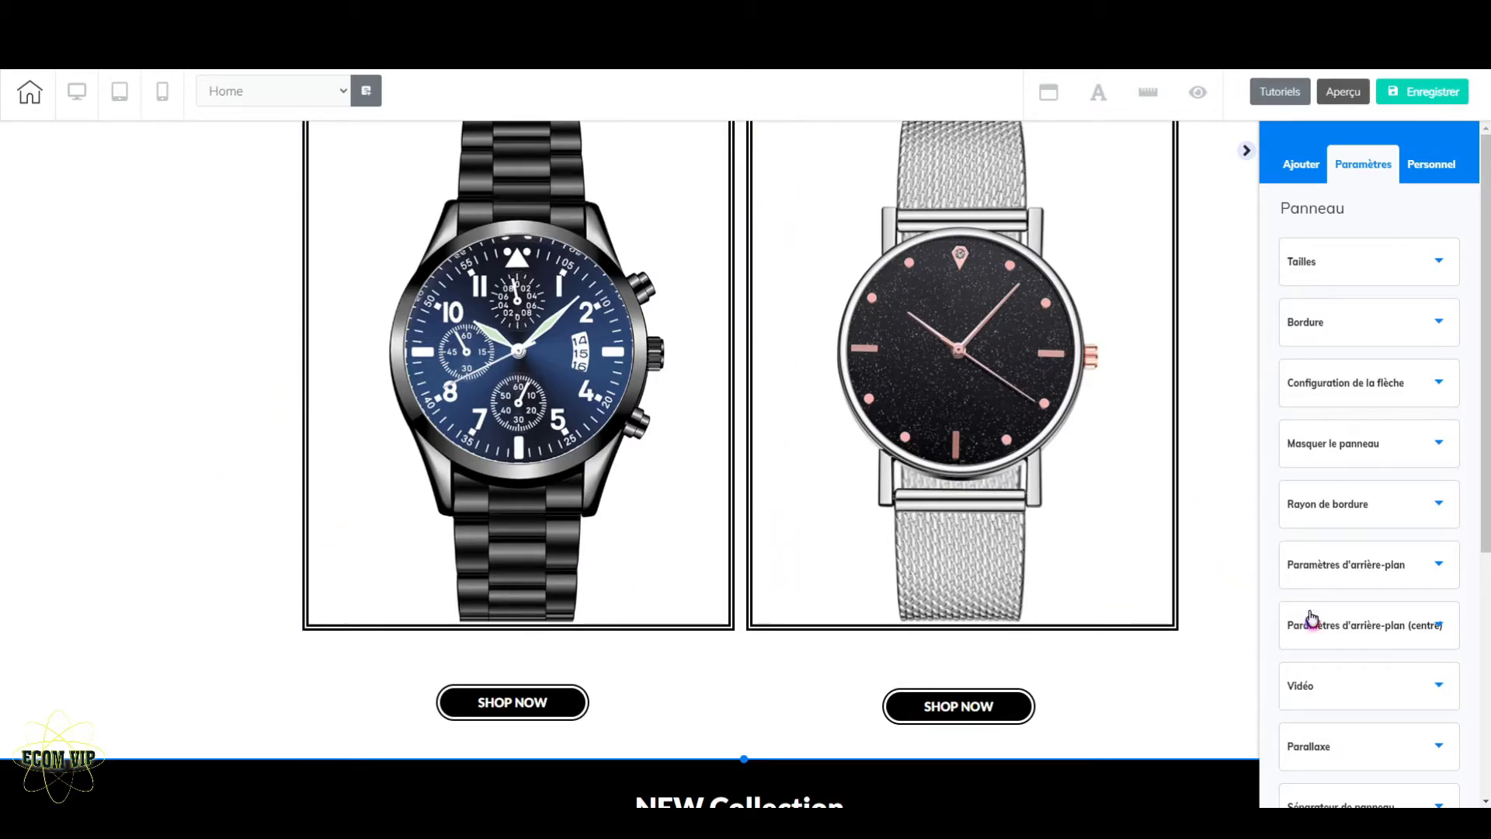
pyautogui.scroll(-5, 1331, 633)
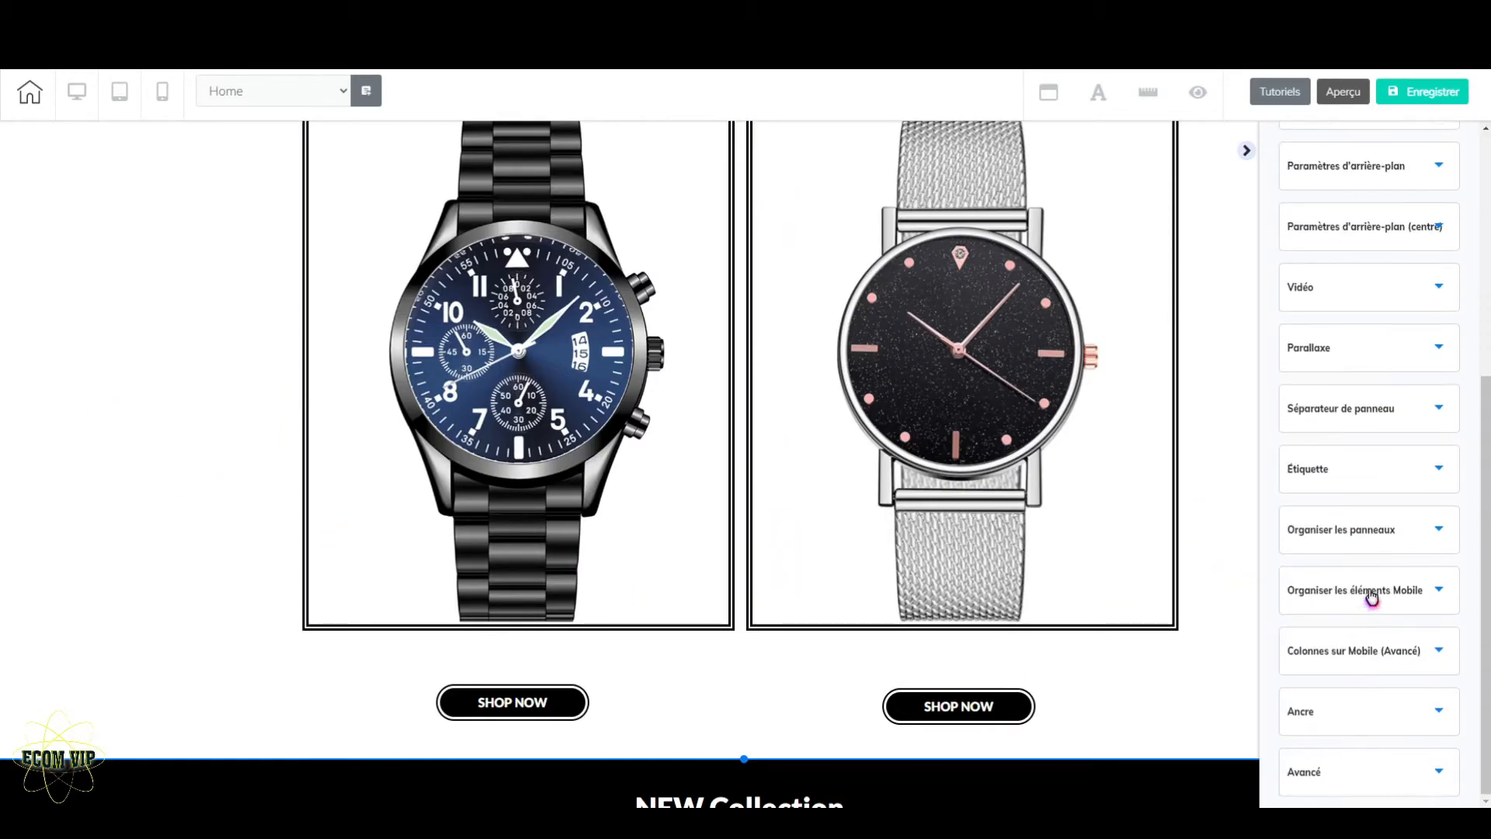
pyautogui.click(1407, 660)
pyautogui.scroll(-2, 1331, 722)
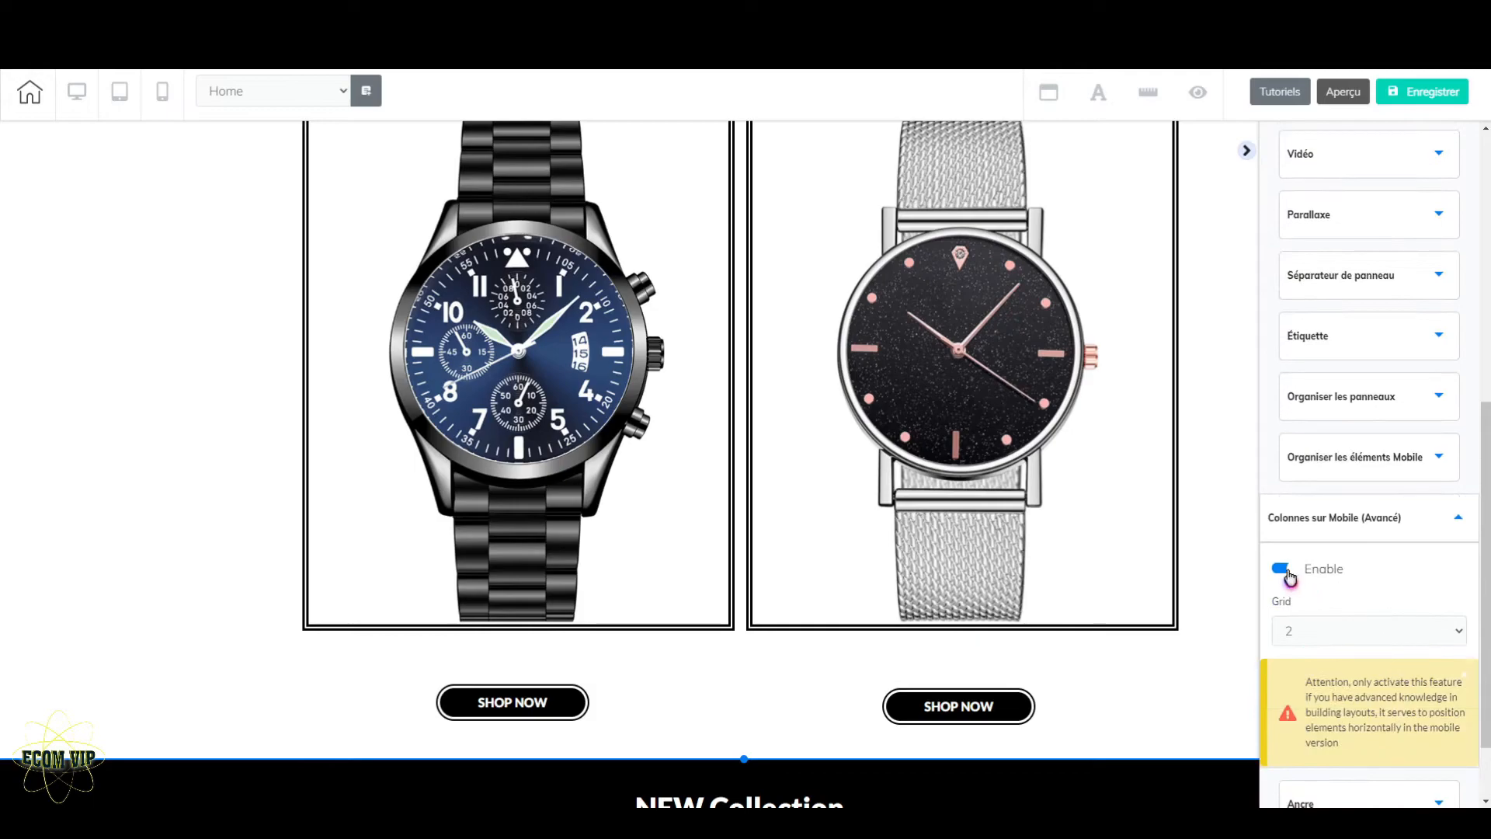
pyautogui.click(1283, 569)
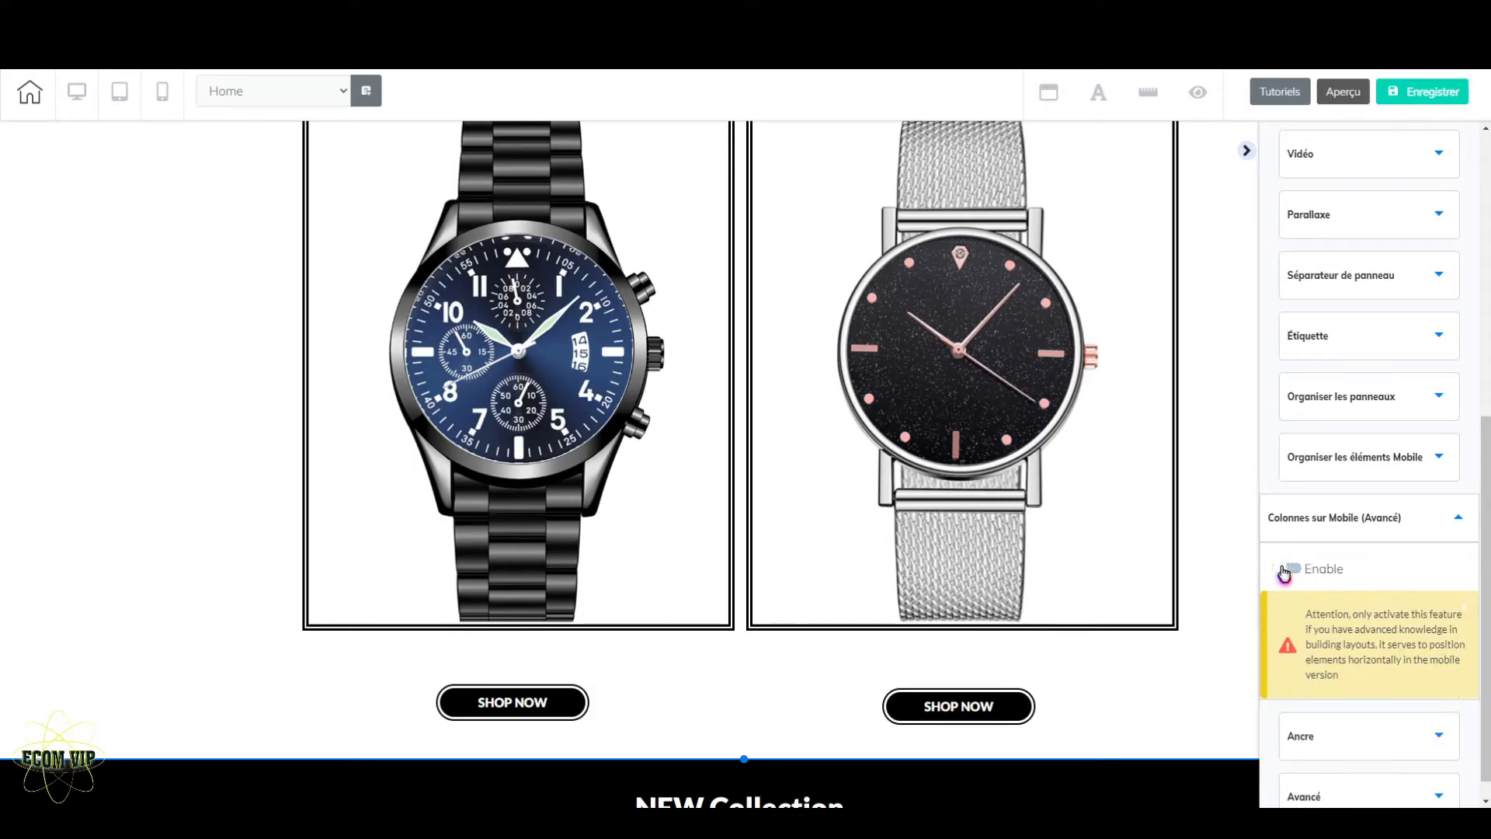
pyautogui.click(1283, 568)
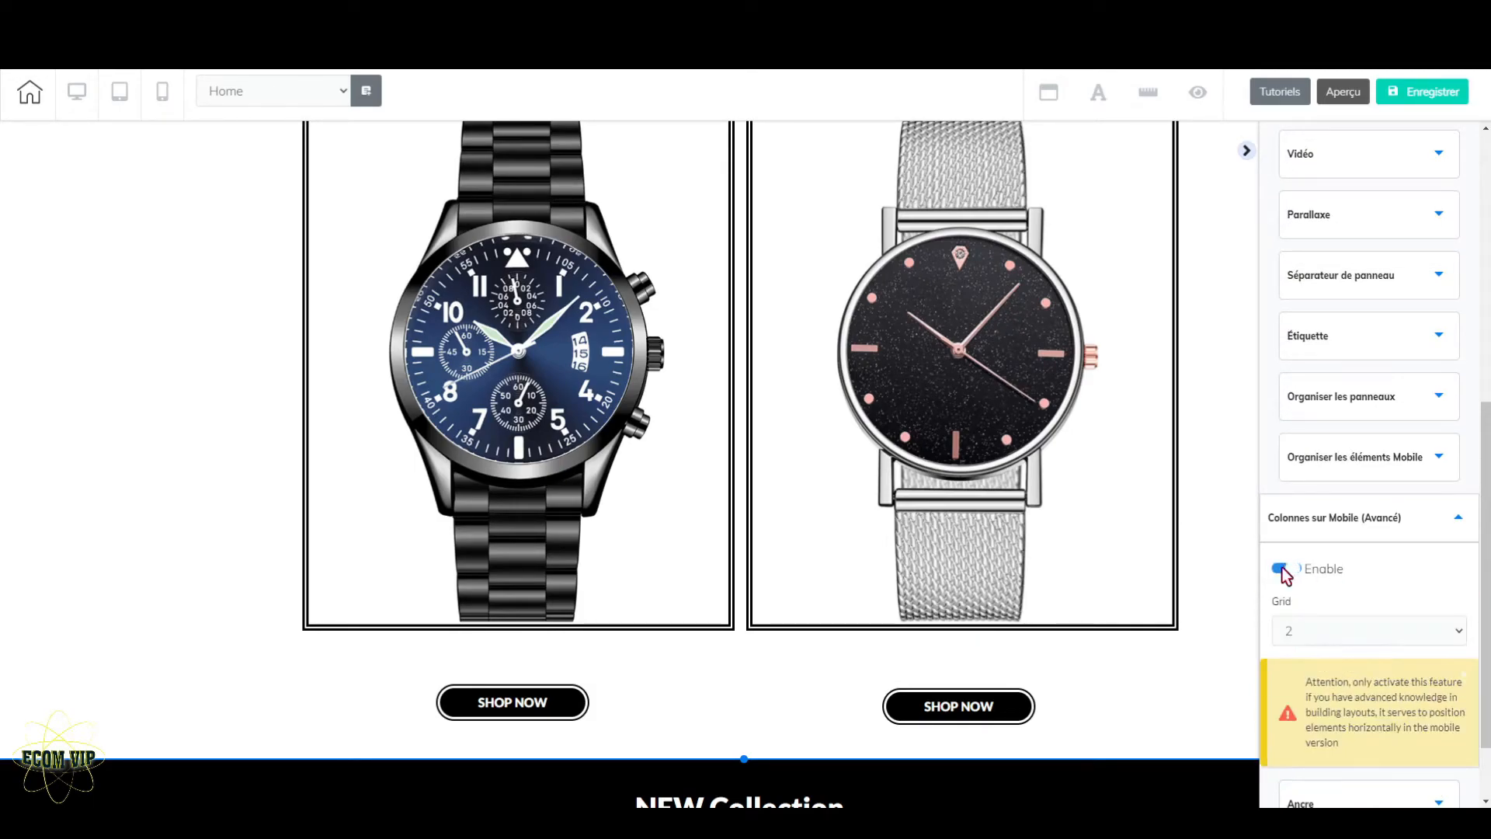
# - In the mobile view, move the second SHOP NOW button up beside the blue watch and the silver watch box down one place
pyautogui.click(165, 97)
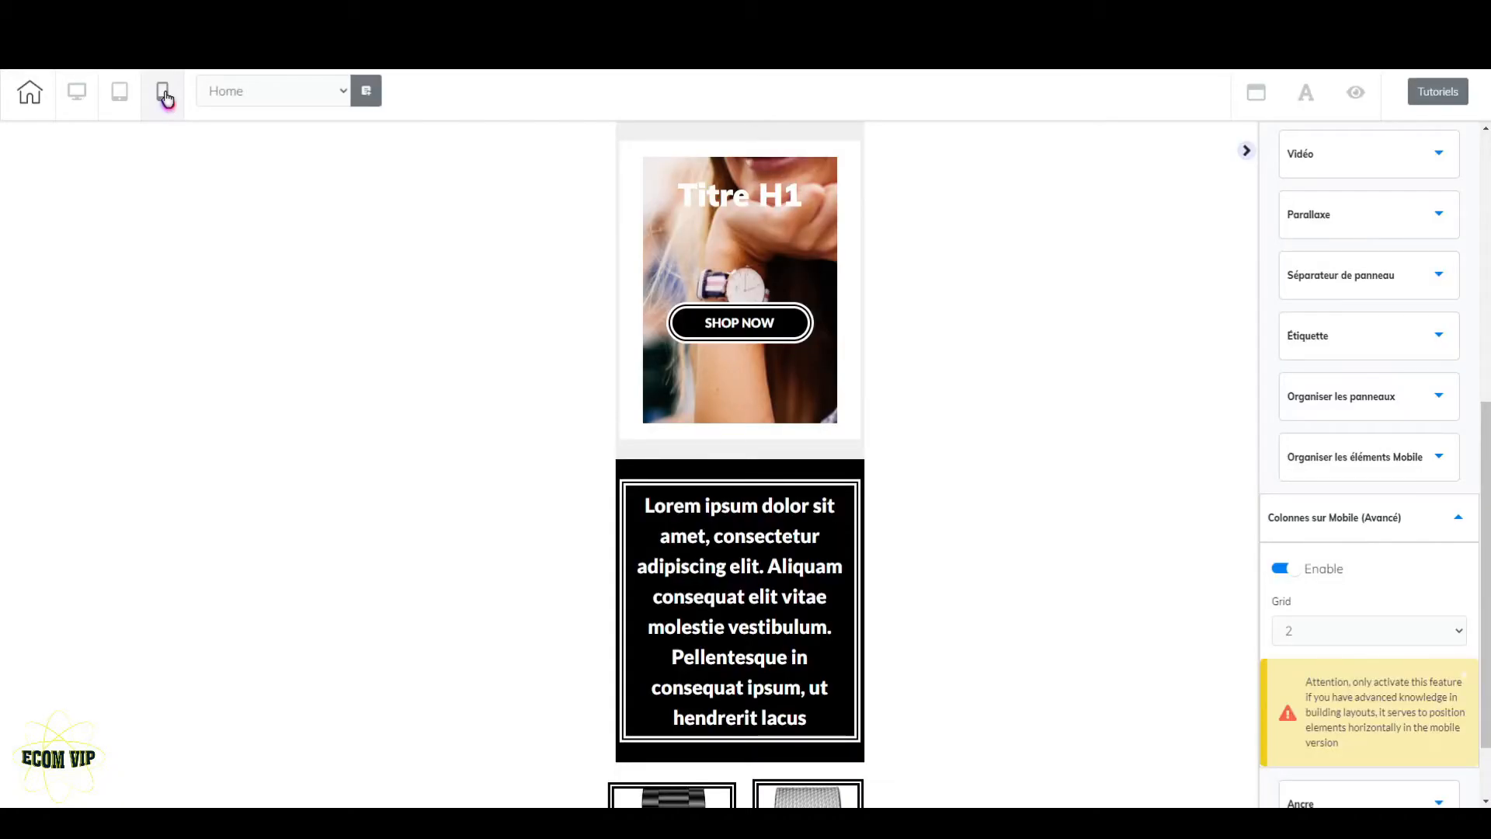
pyautogui.scroll(-7, 786, 469)
pyautogui.scroll(-2, 890, 441)
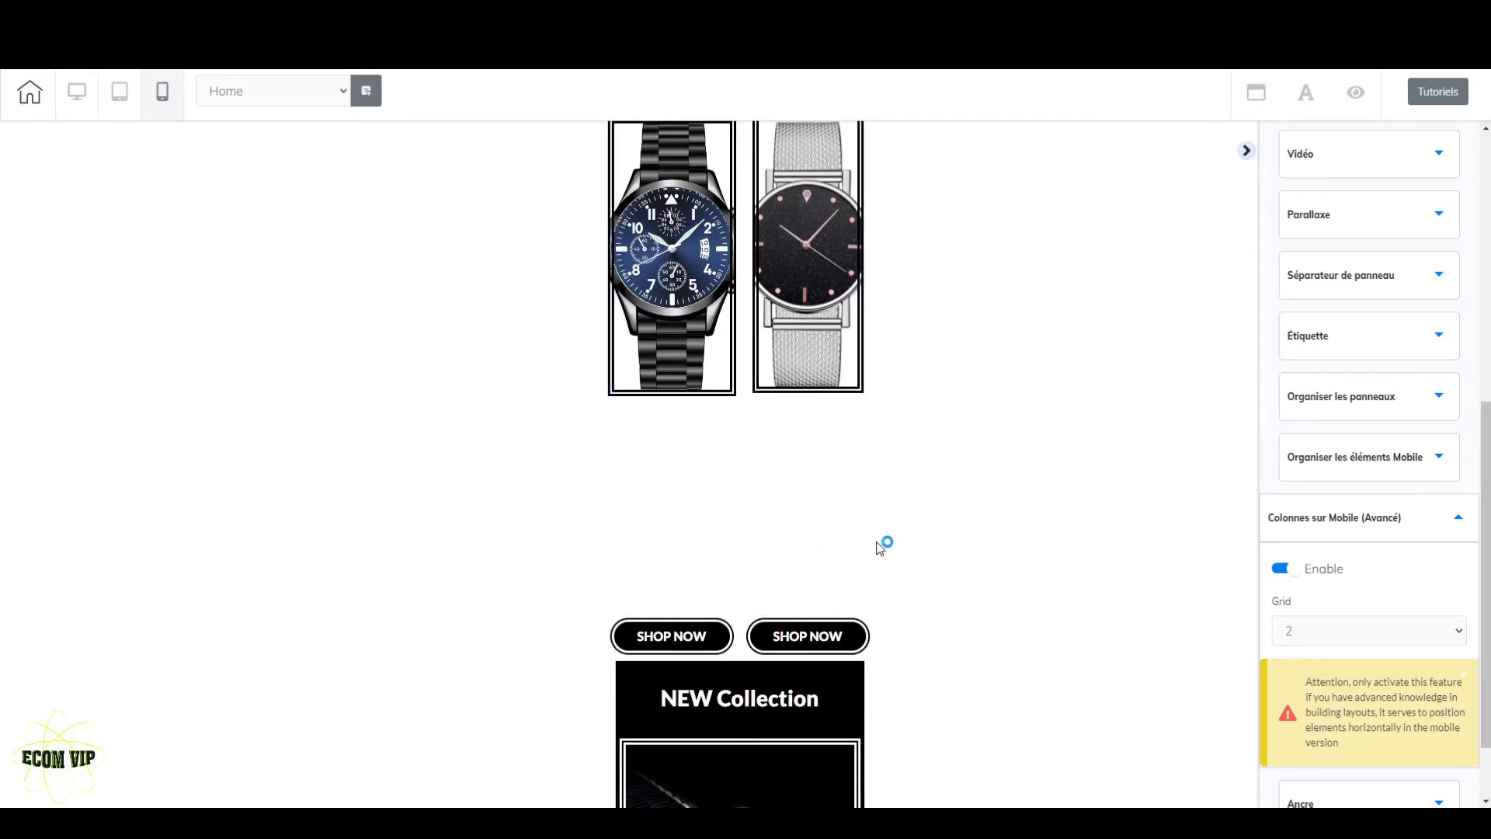
pyautogui.click(803, 636)
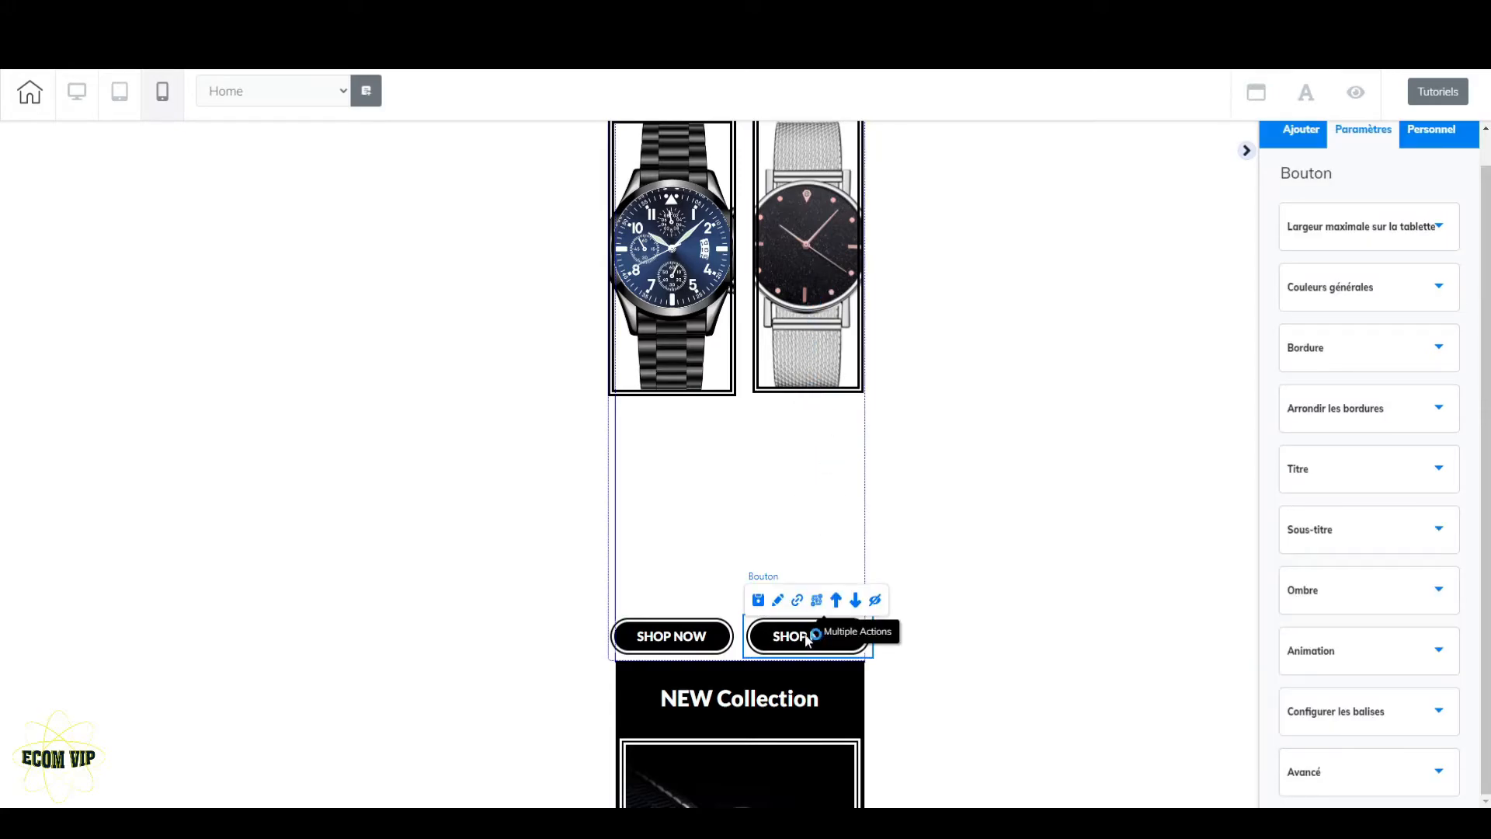
pyautogui.click(838, 600)
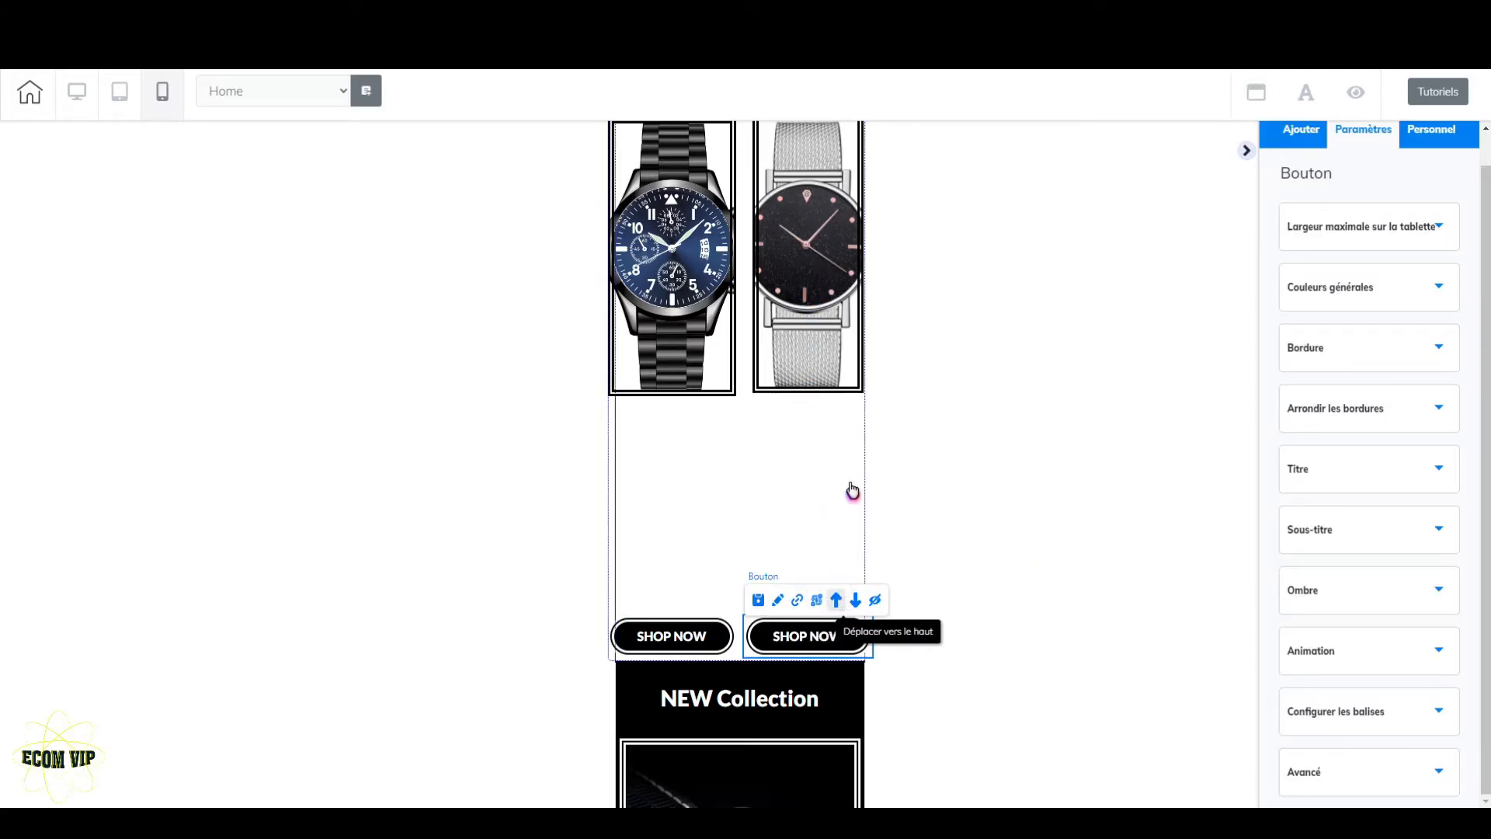
pyautogui.click(682, 631)
pyautogui.click(706, 604)
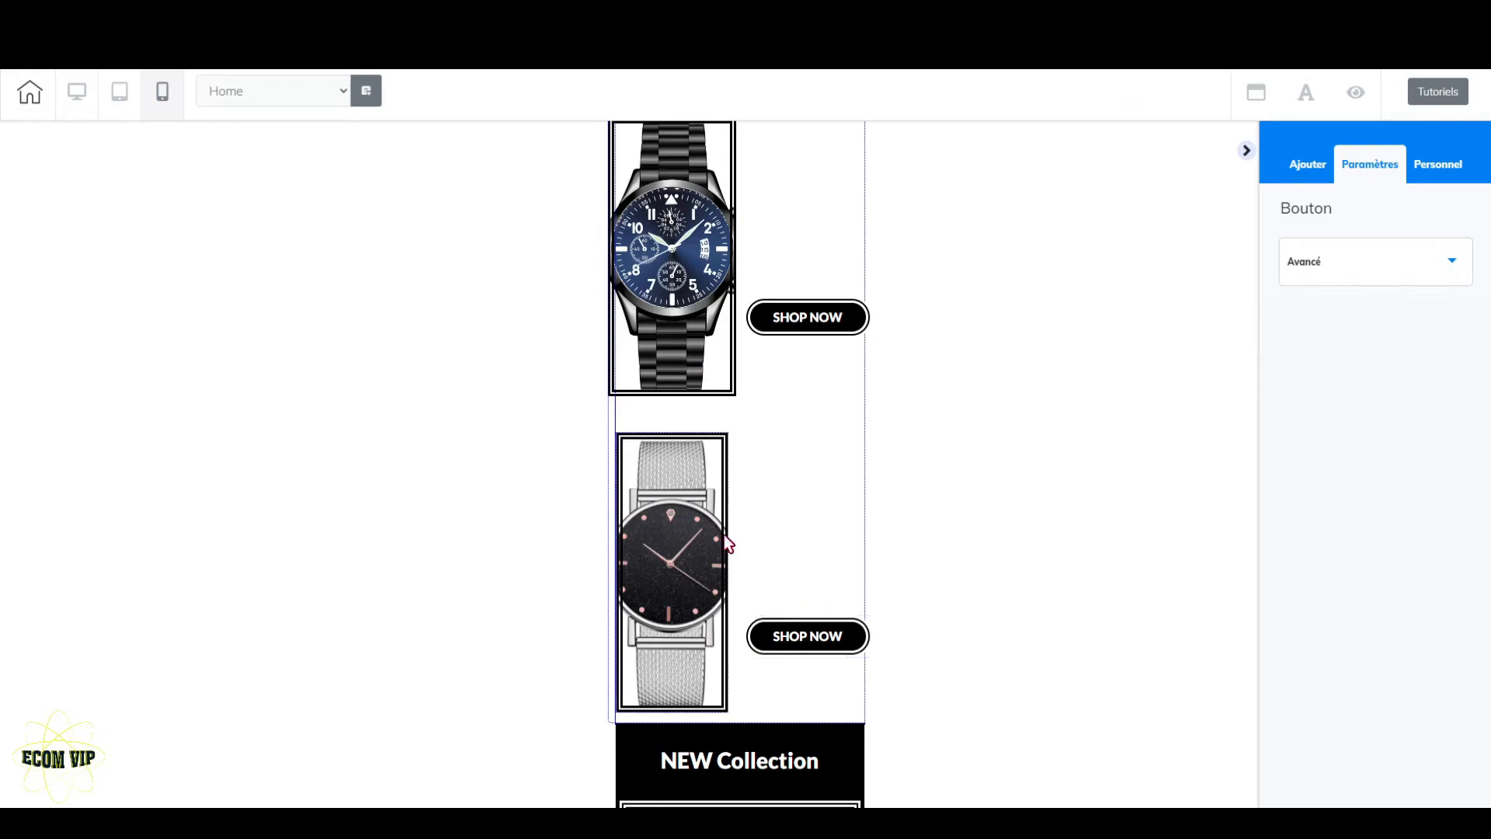
pyautogui.moveTo(708, 539)
pyautogui.click(688, 418)
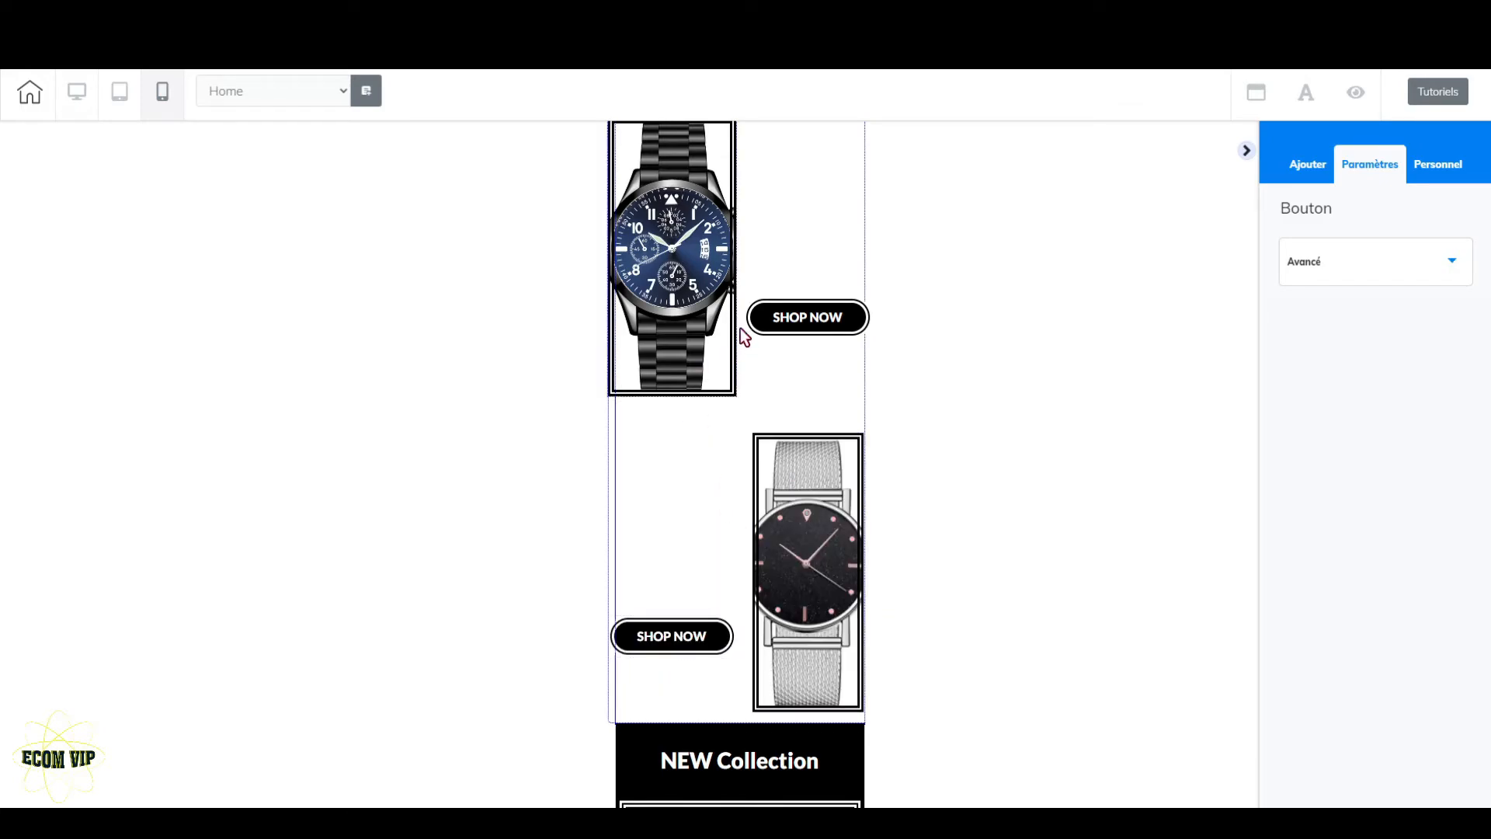
# - Set the lower SHOP NOW button's top spacing to 2 and reduce the top spacing of the one beside the blue watch
pyautogui.scroll(2, 808, 326)
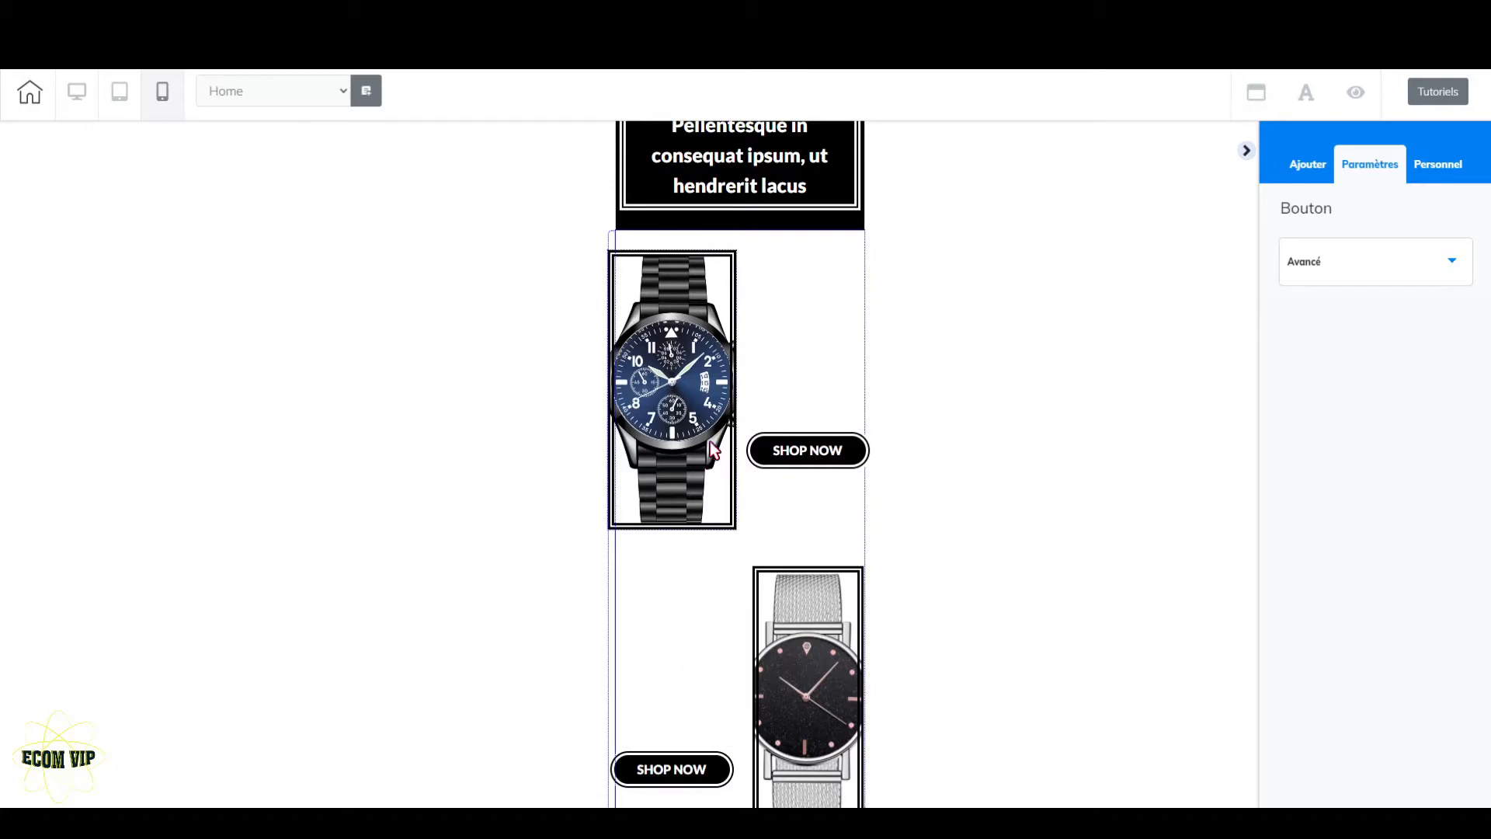
pyautogui.click(699, 771)
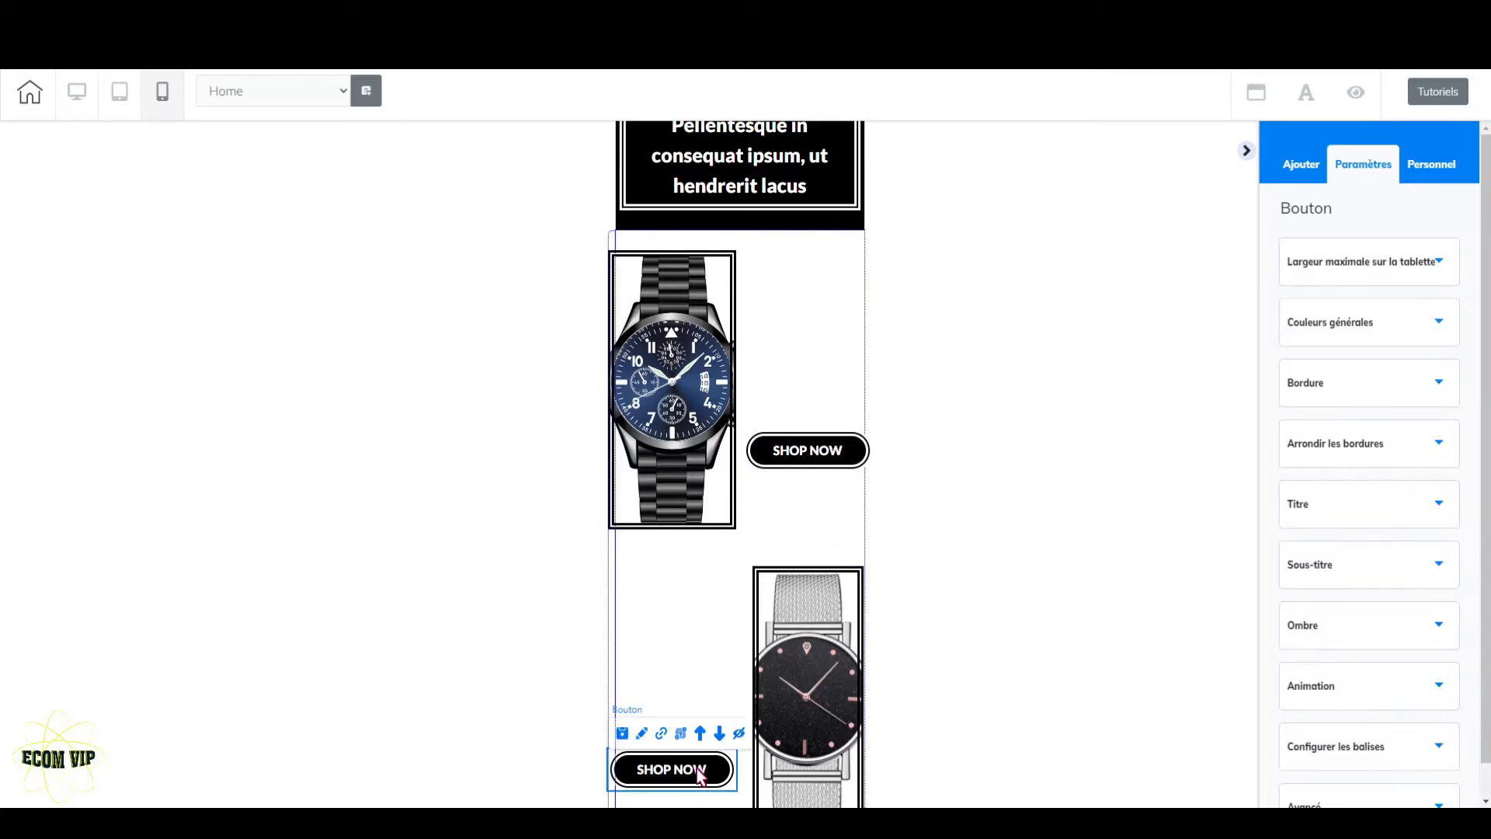
pyautogui.scroll(-1, 1445, 621)
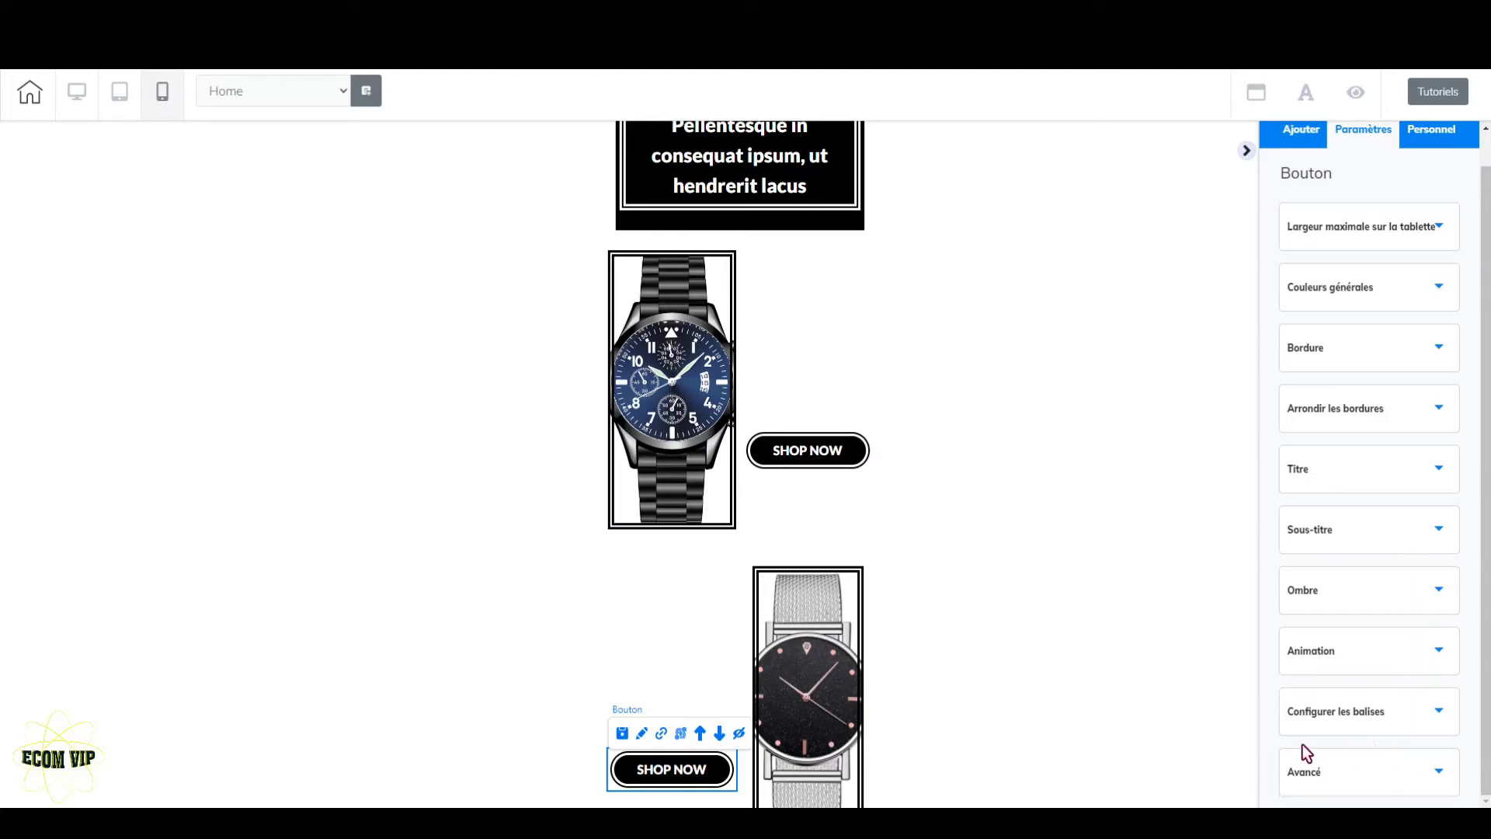
pyautogui.click(1413, 779)
pyautogui.scroll(-5, 1410, 616)
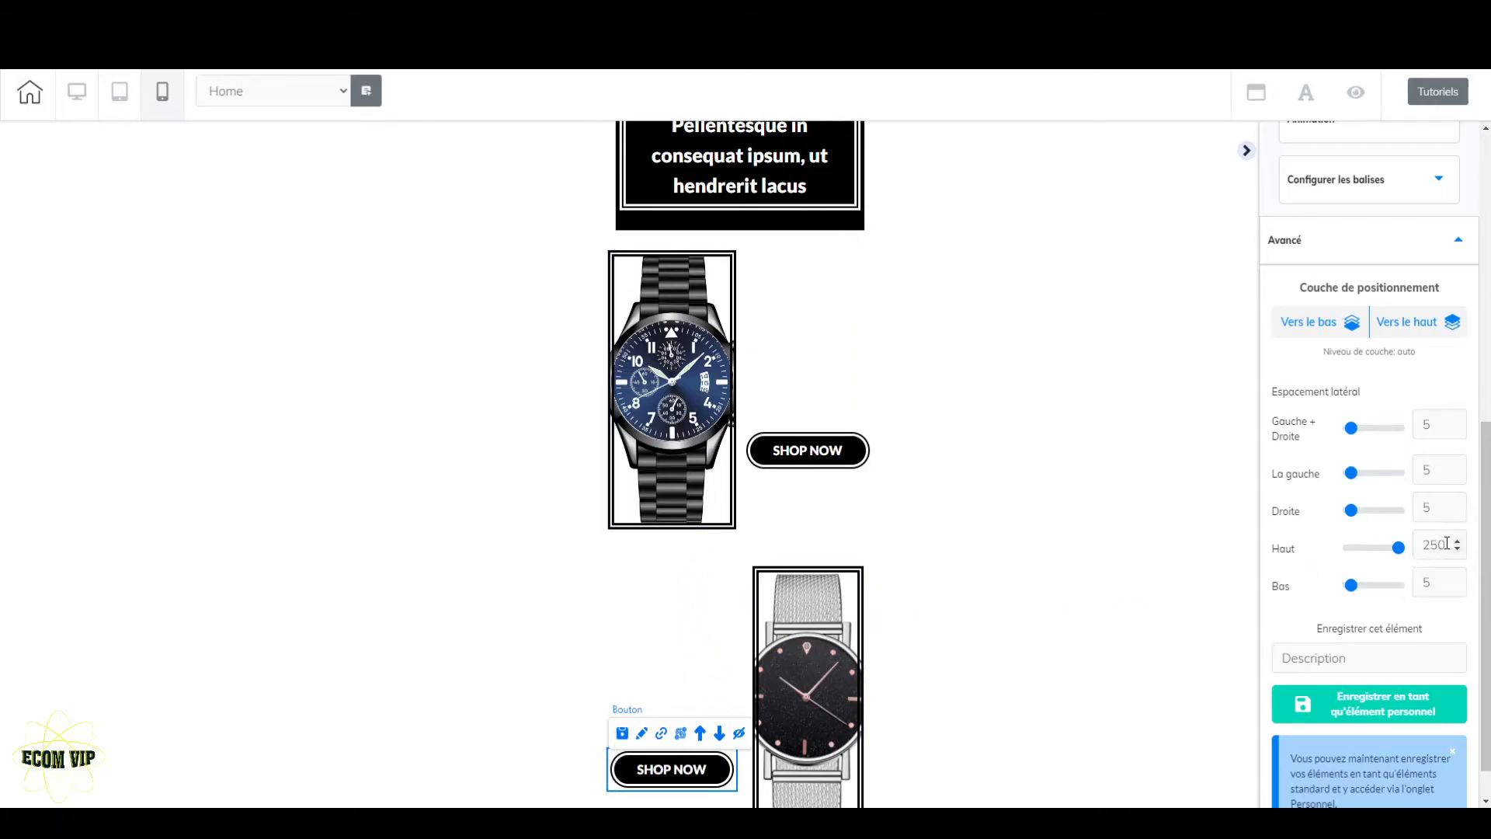
pyautogui.moveTo(1397, 548); pyautogui.dragTo(1348, 564)
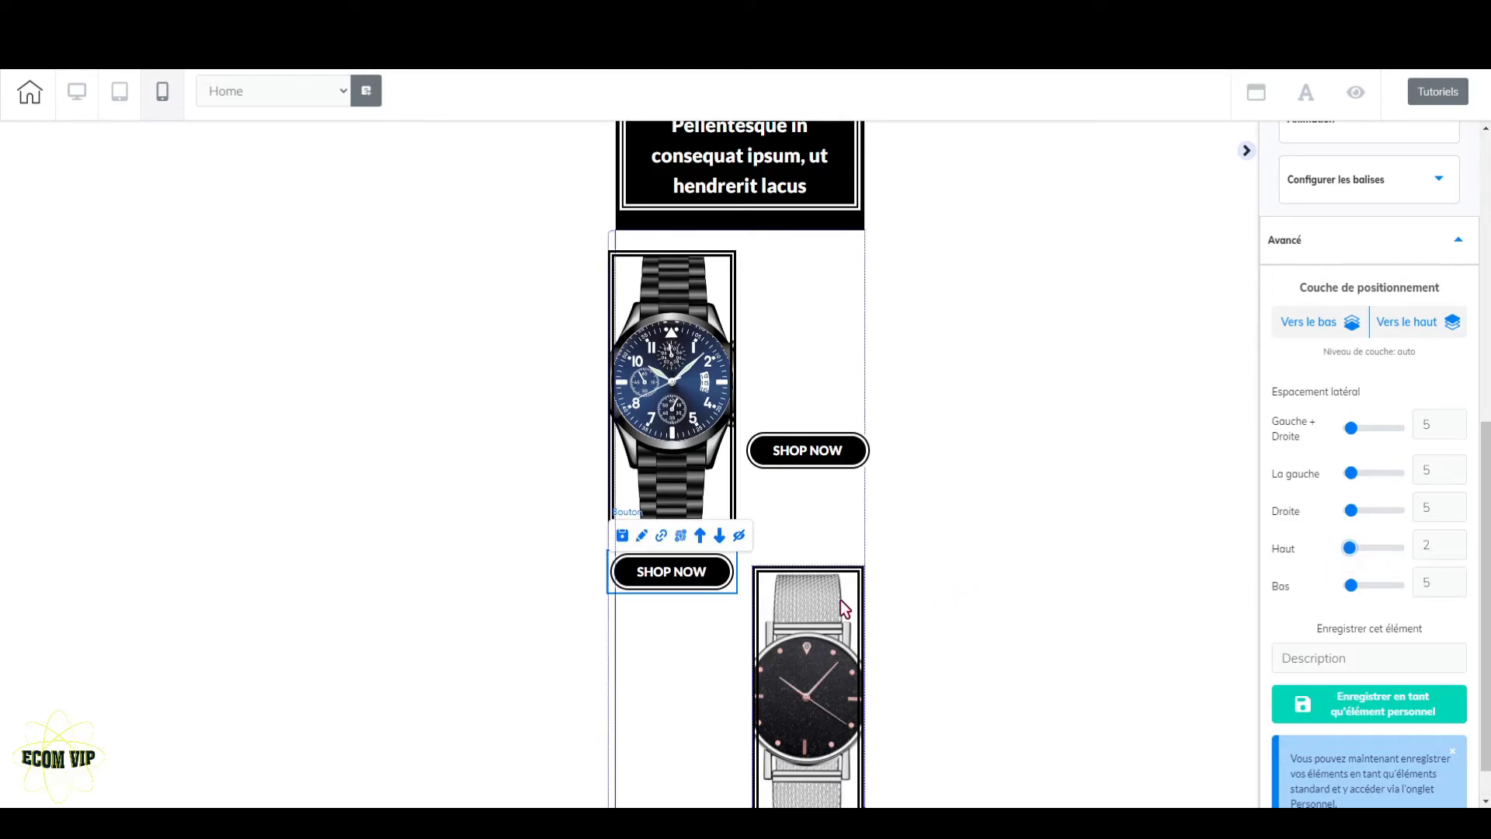
pyautogui.click(839, 462)
pyautogui.moveTo(1399, 555); pyautogui.dragTo(1366, 525)
# - Set the silver watch box's top and bottom spacing to 0 and move it up two places beside the blue watch
pyautogui.click(832, 677)
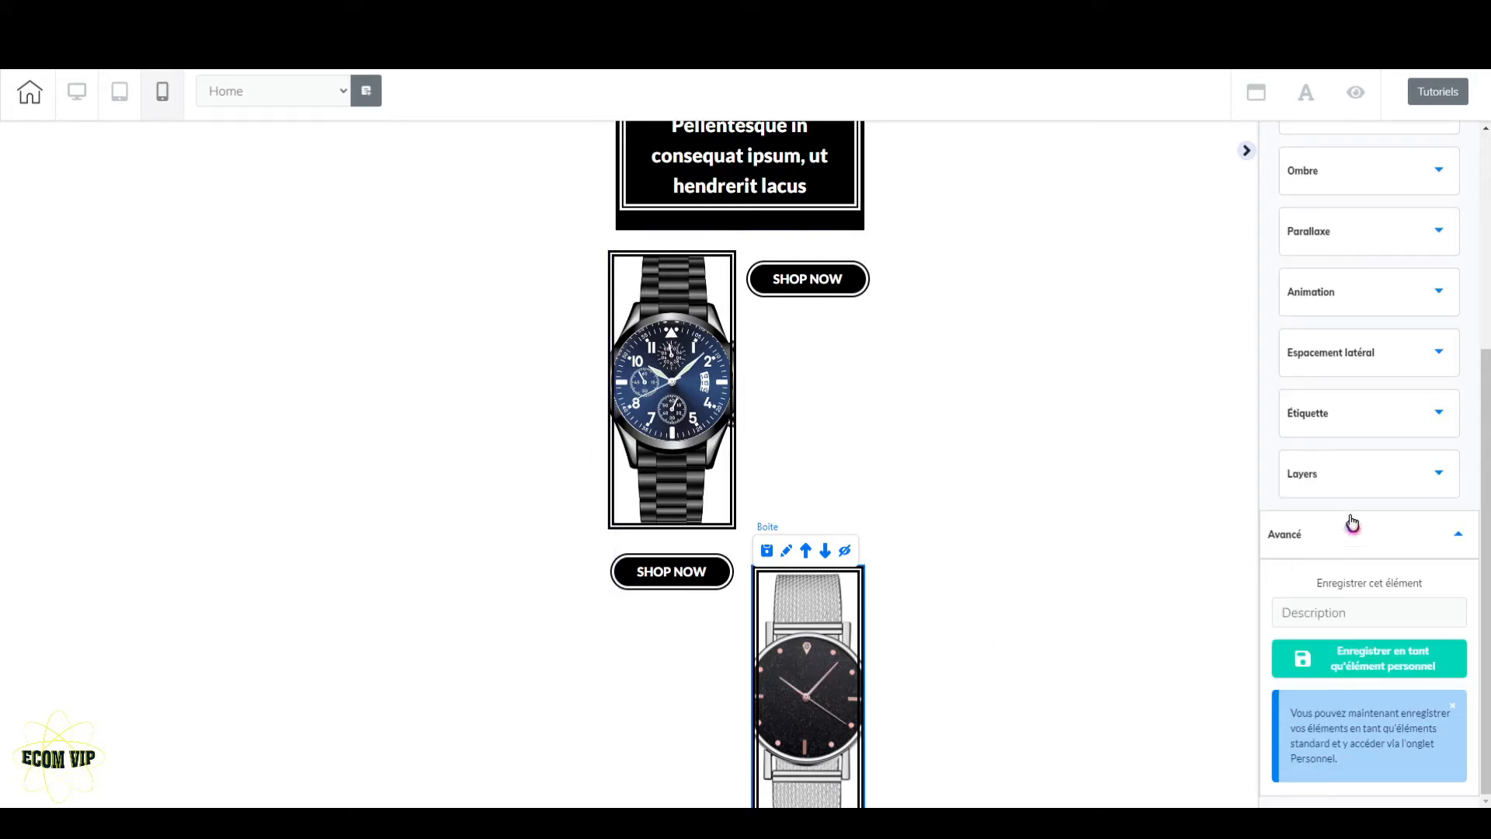
pyautogui.click(1439, 354)
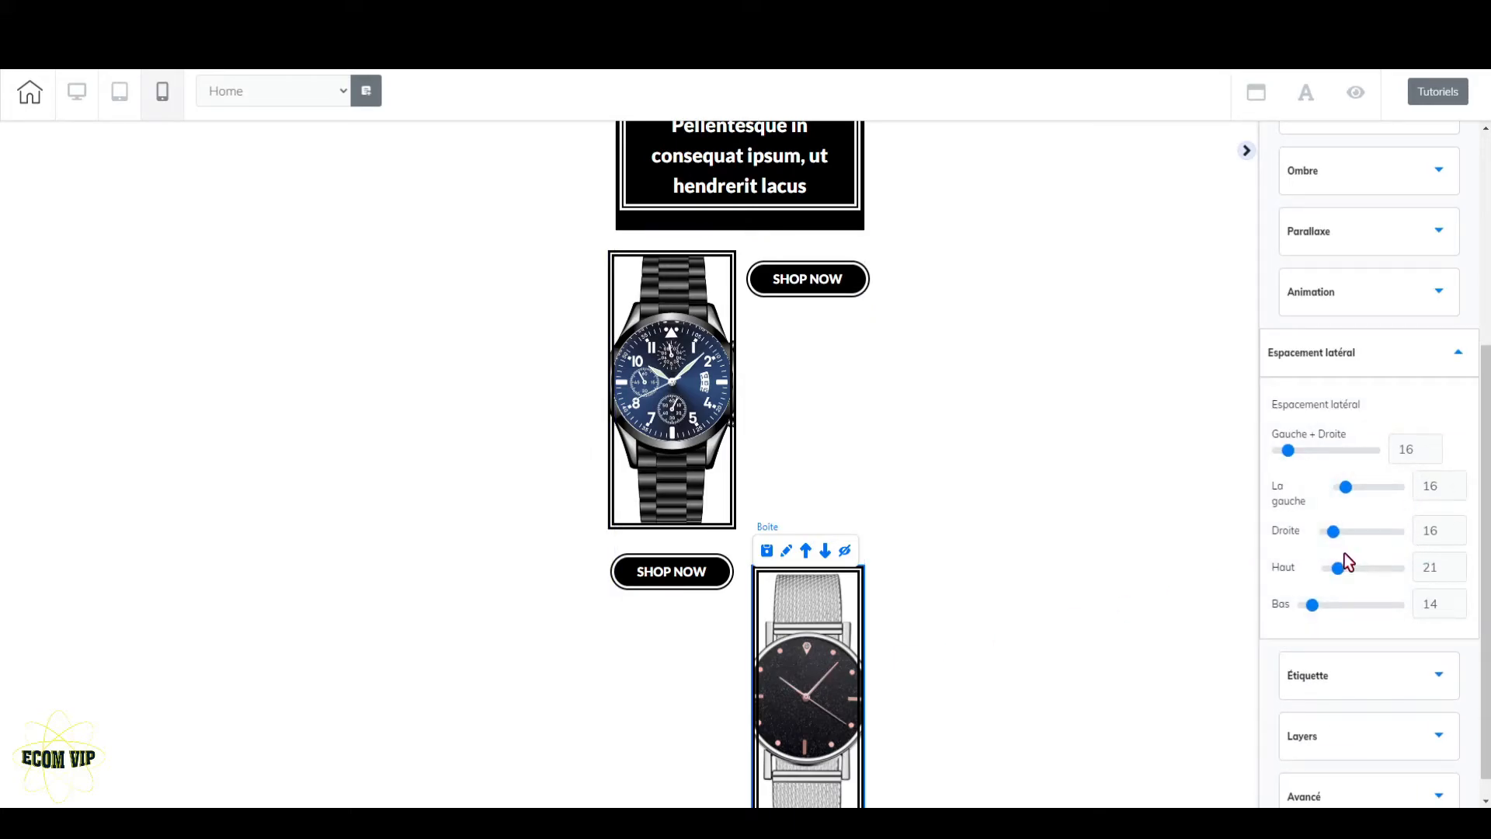
pyautogui.moveTo(1337, 569); pyautogui.dragTo(1284, 583)
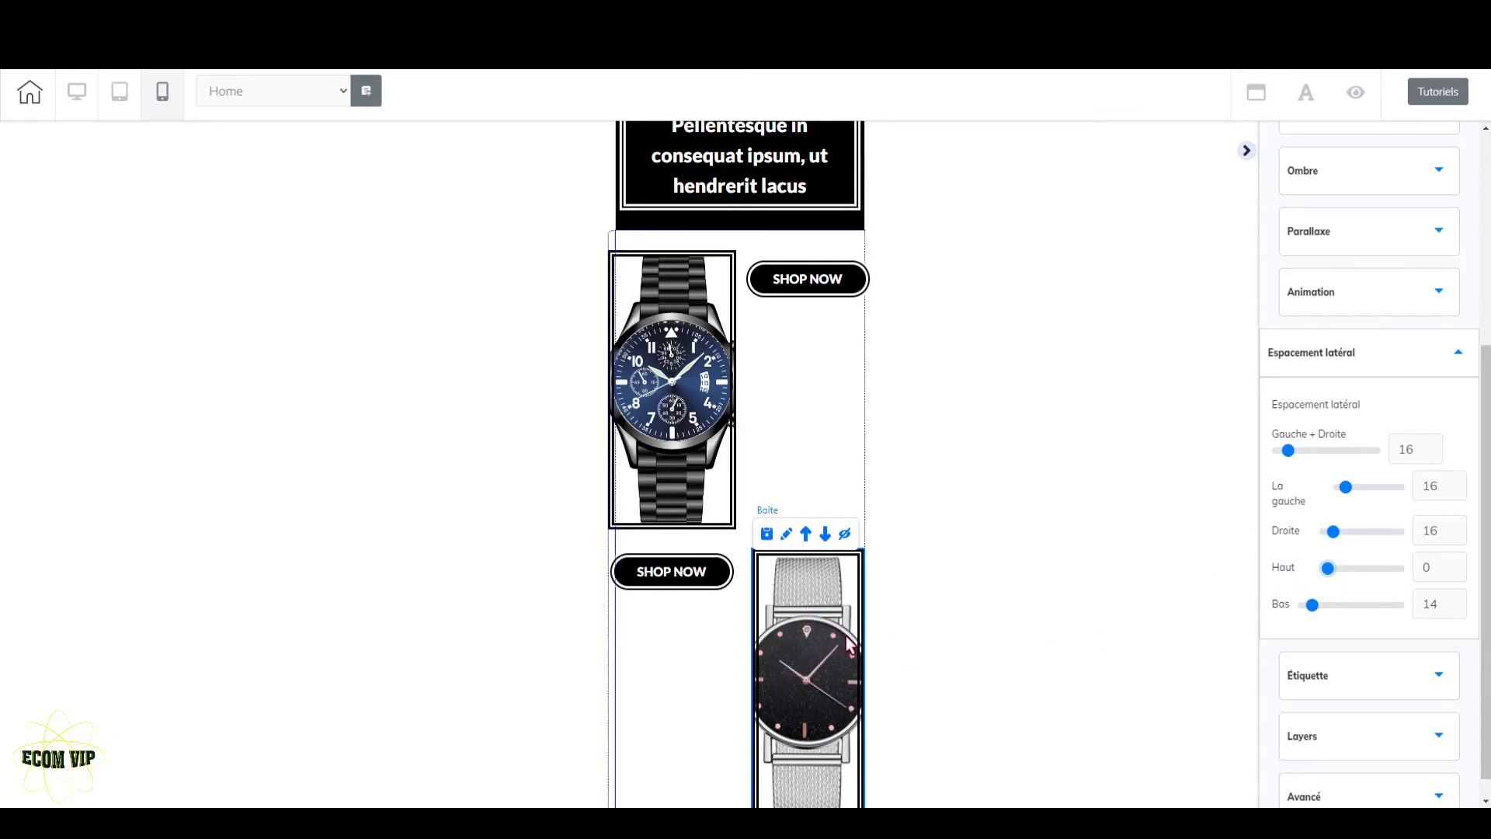
pyautogui.click(805, 534)
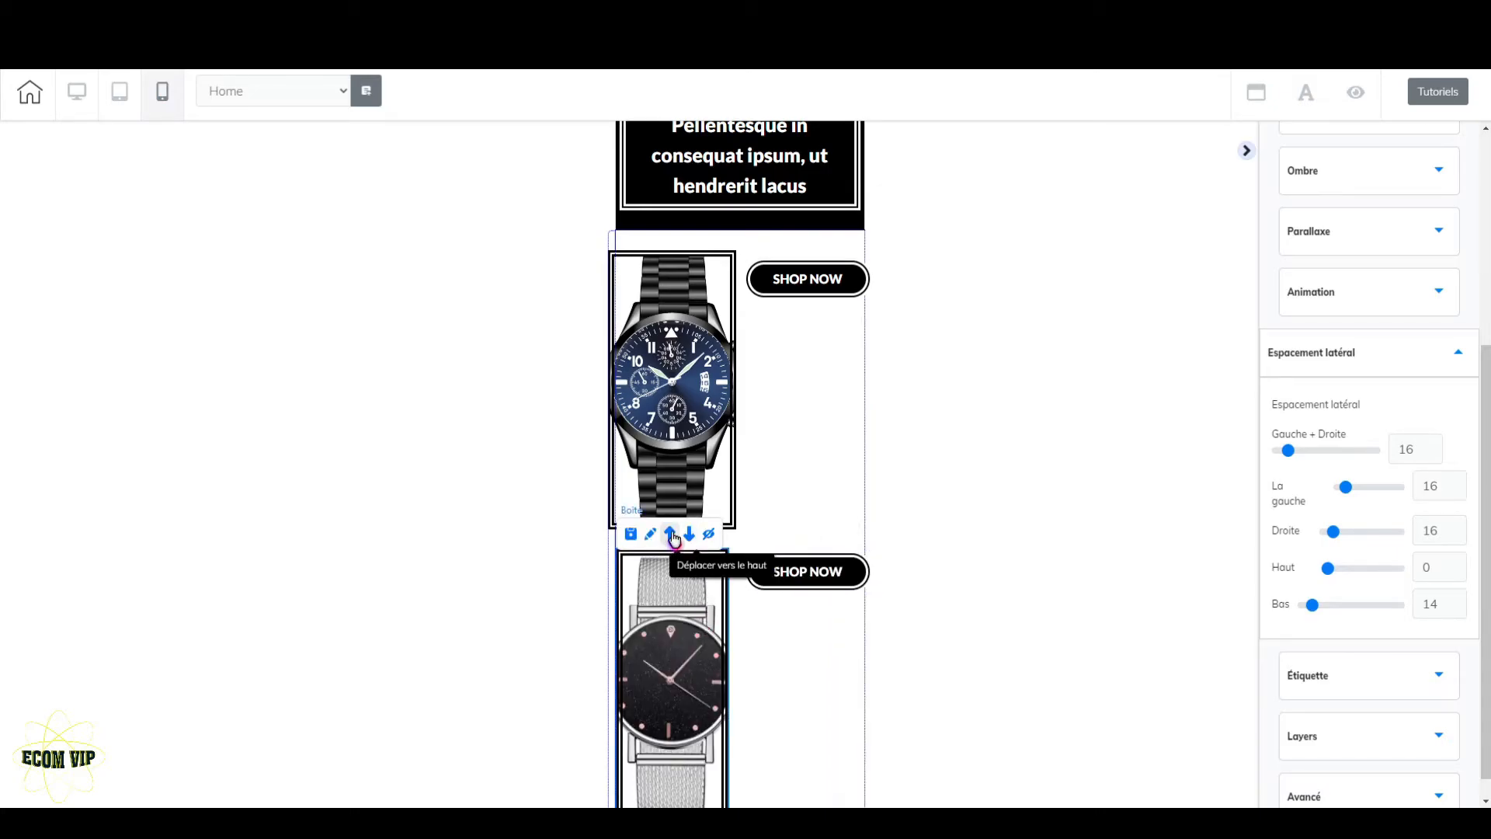
pyautogui.click(668, 532)
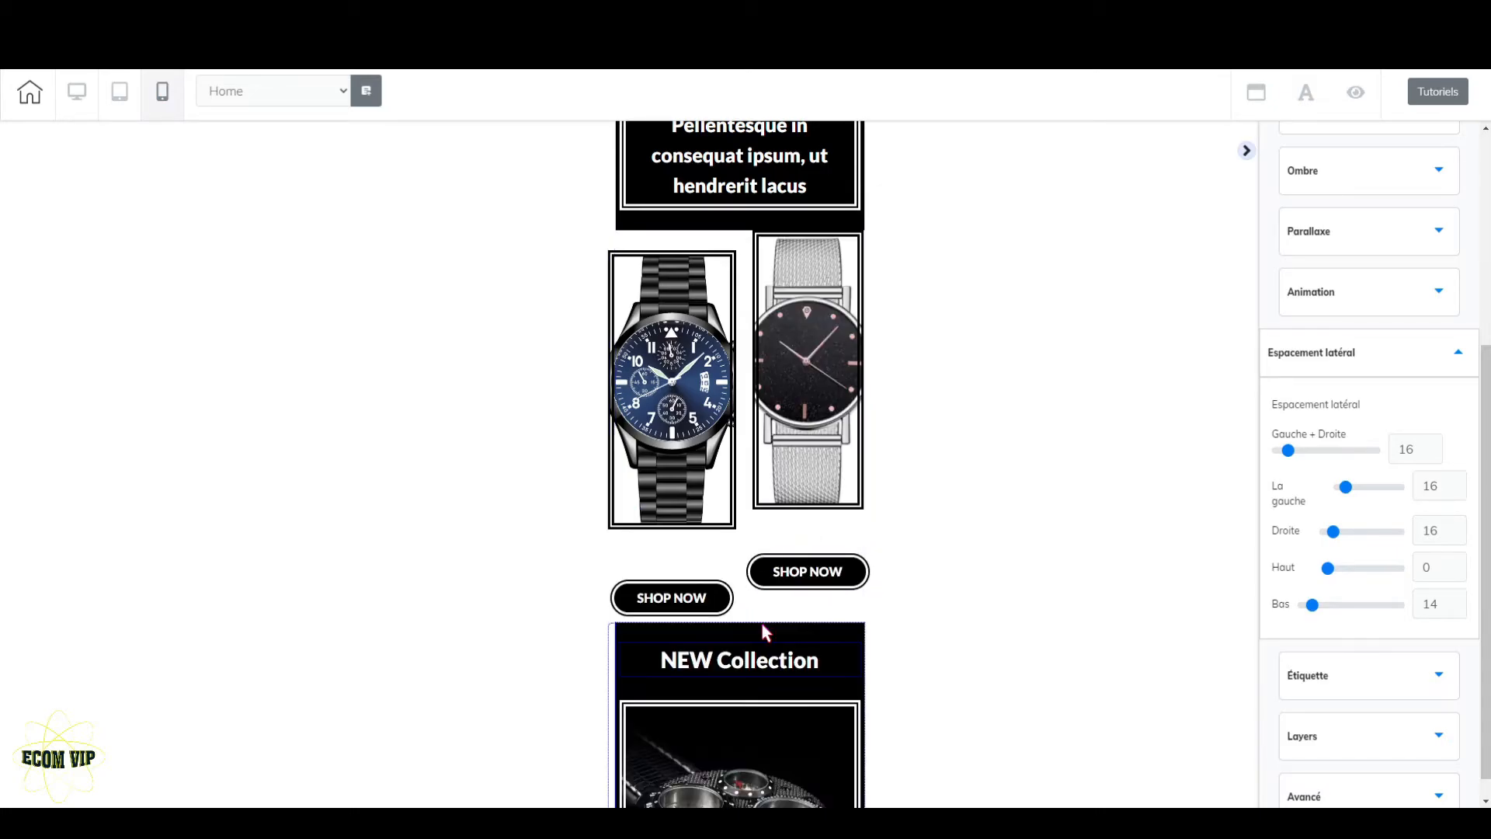
pyautogui.click(805, 482)
pyautogui.moveTo(1312, 604); pyautogui.dragTo(1299, 612)
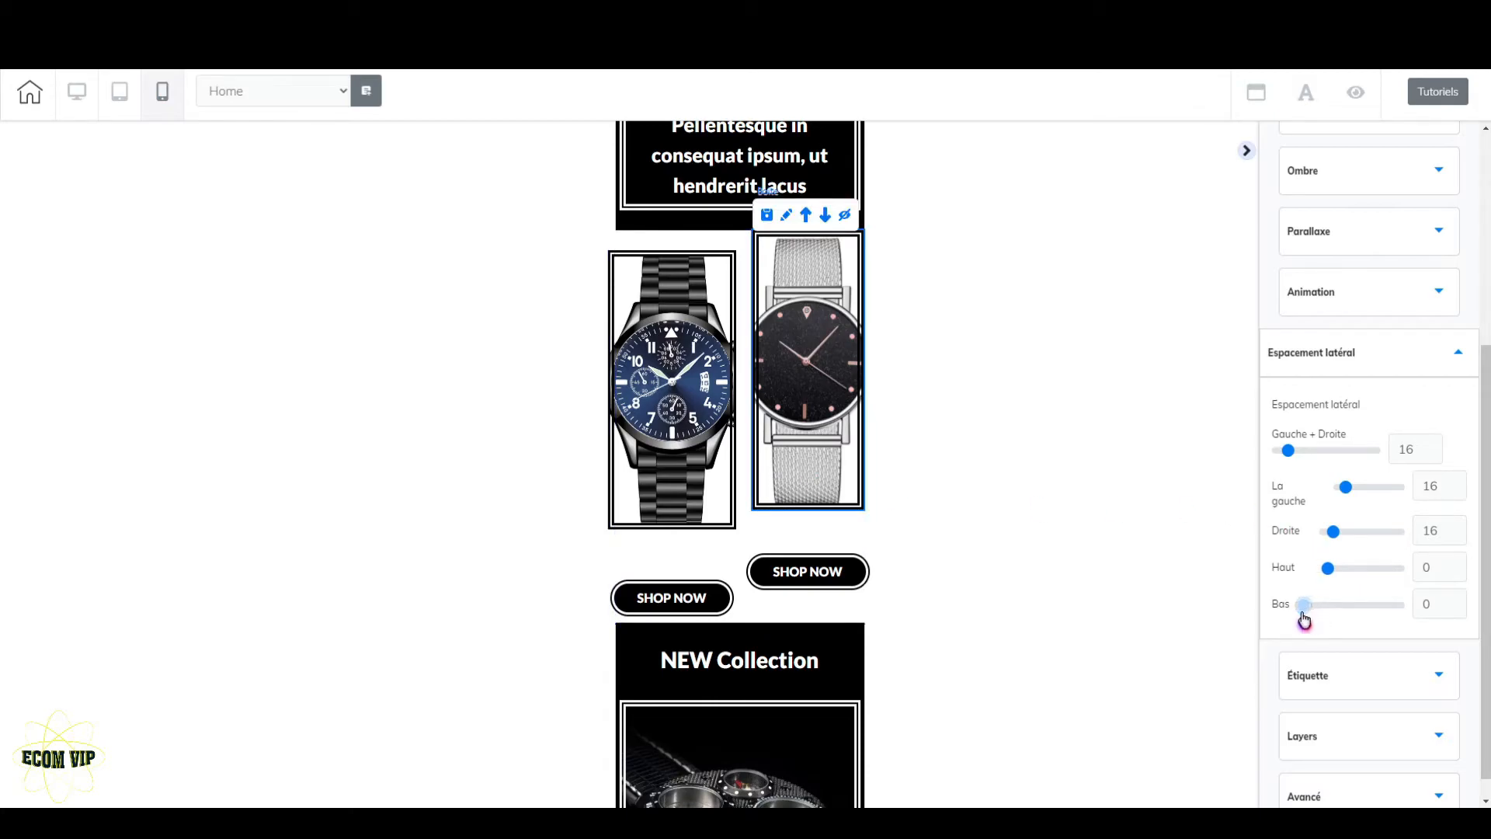
# - Set the top spacing of the SHOP NOW button under the silver watch to 100
pyautogui.click(734, 596)
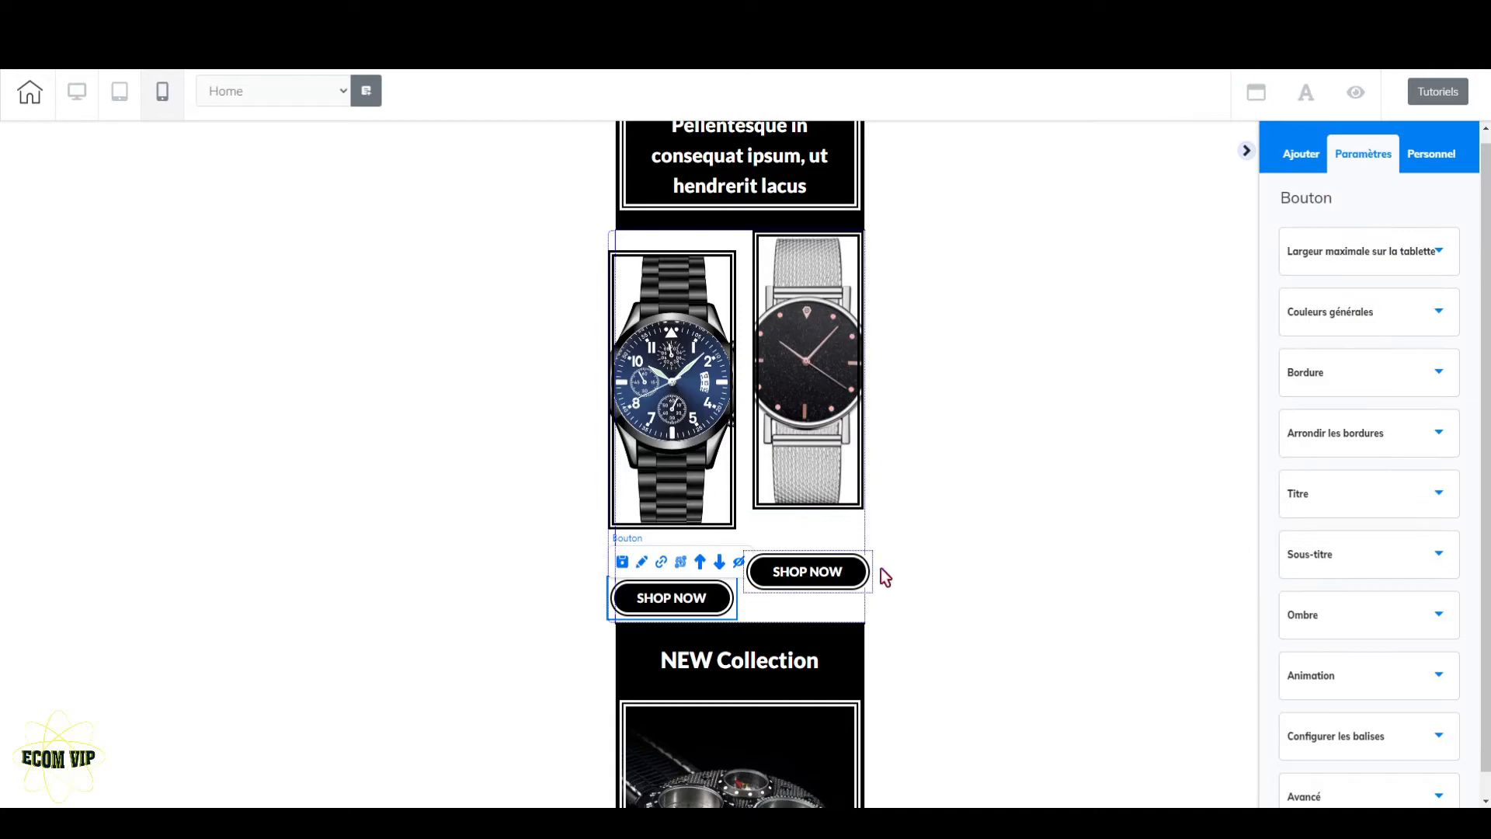
pyautogui.click(838, 488)
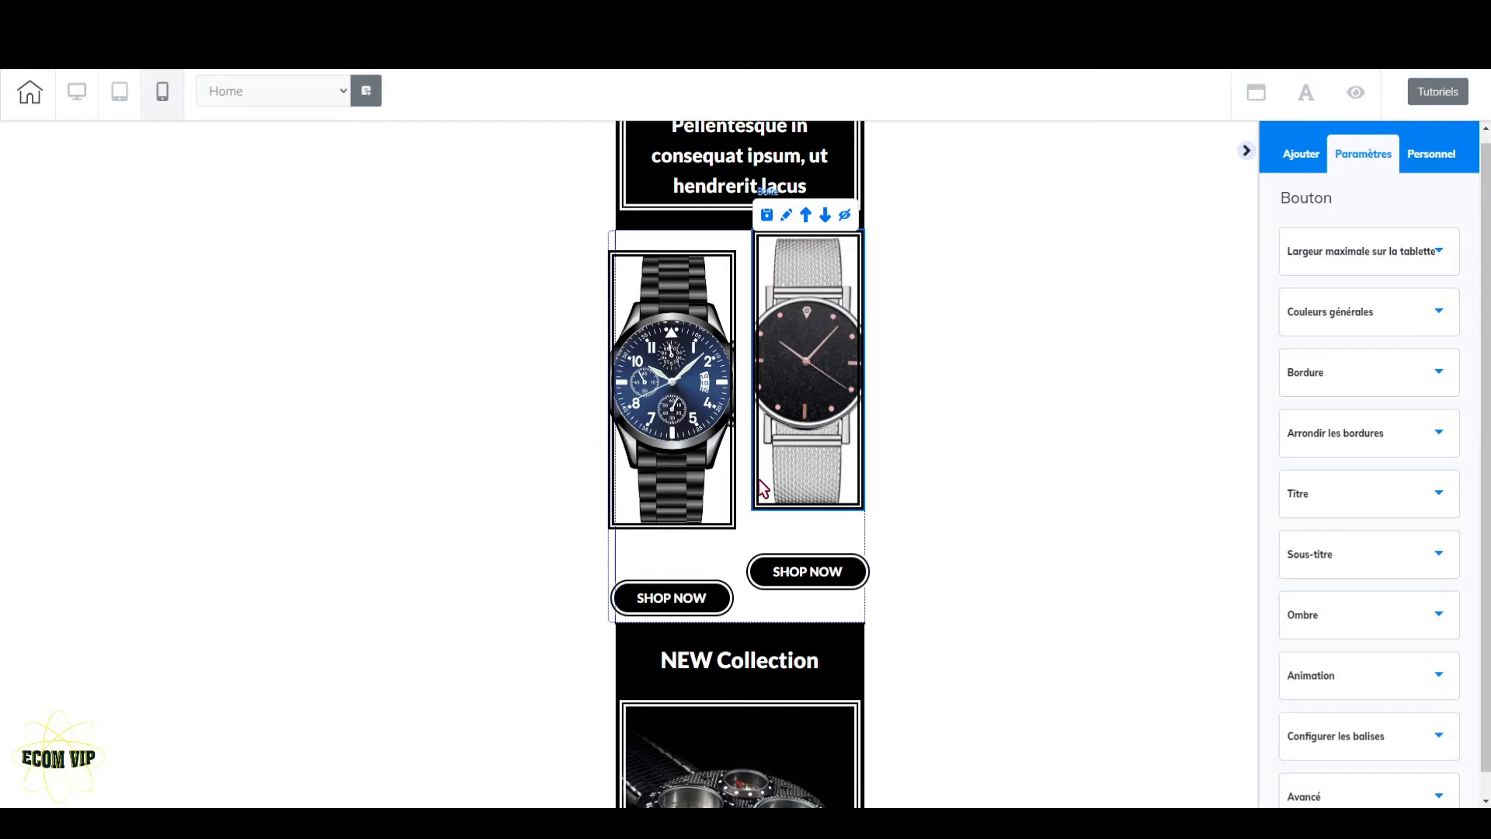
pyautogui.click(808, 586)
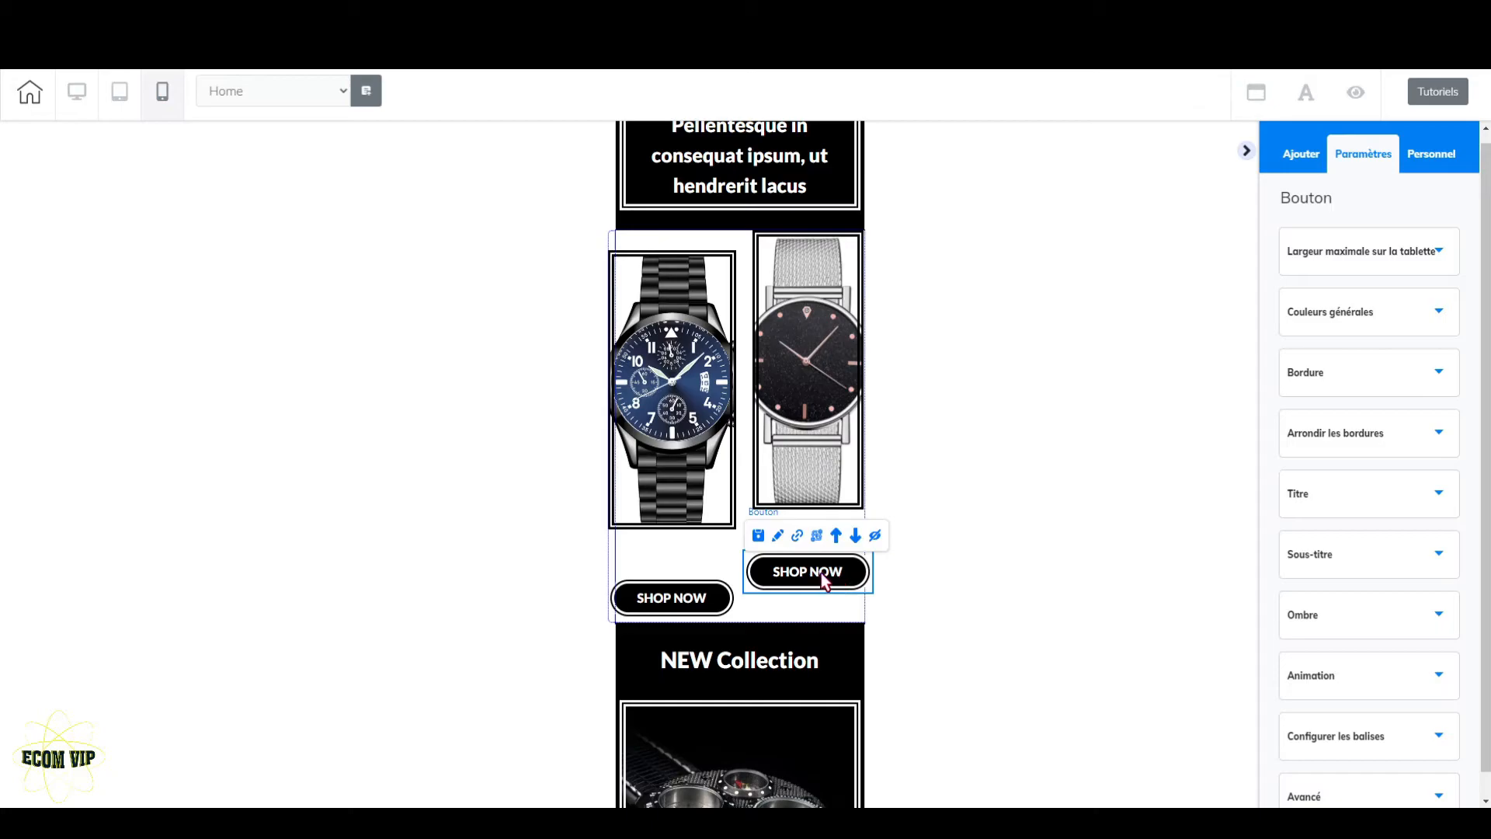
pyautogui.scroll(-1, 1397, 730)
pyautogui.click(1434, 789)
pyautogui.scroll(-7, 1435, 709)
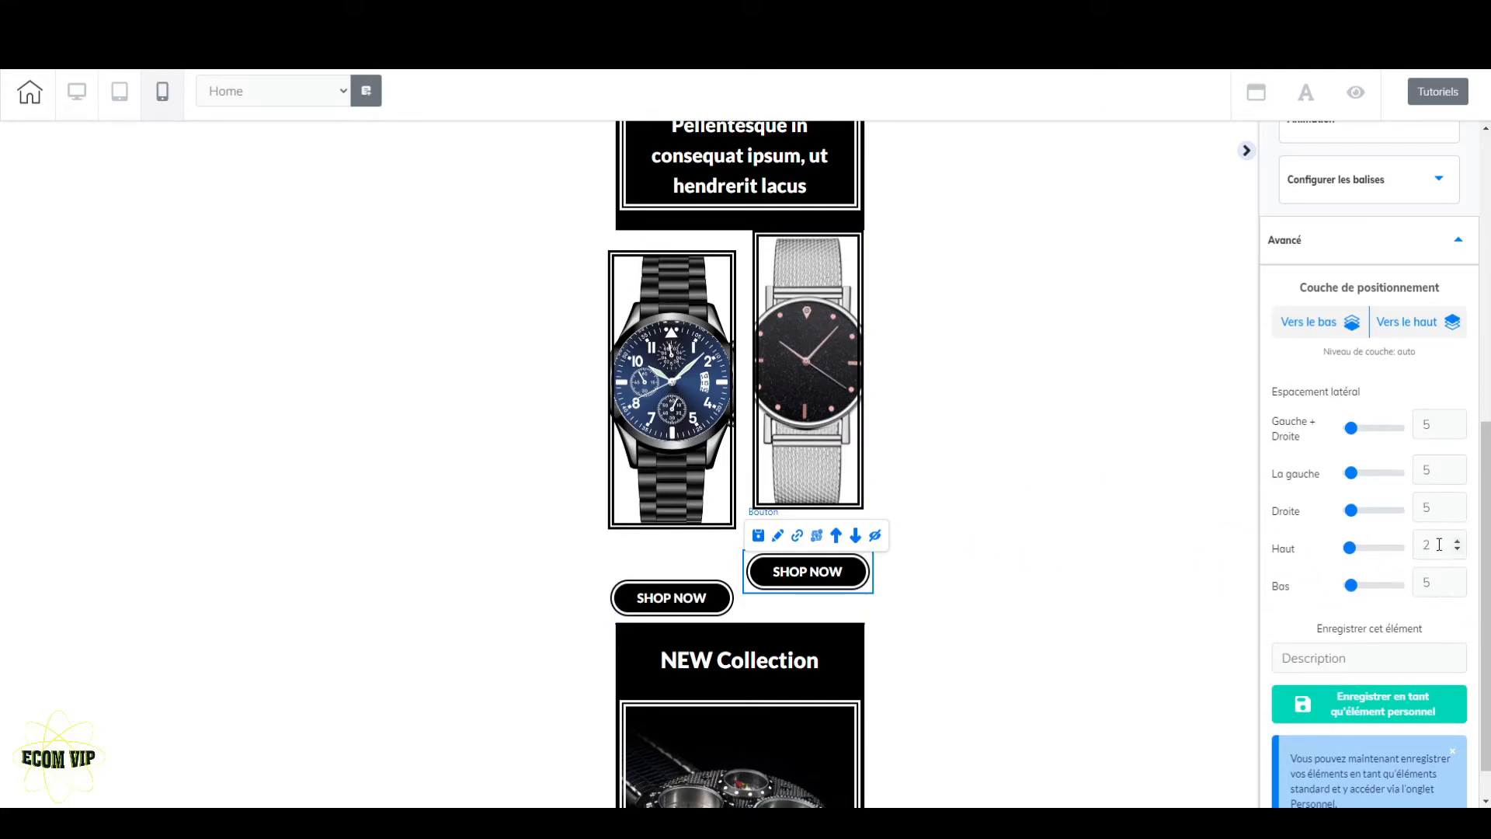
pyautogui.moveTo(1349, 549); pyautogui.dragTo(1402, 560)
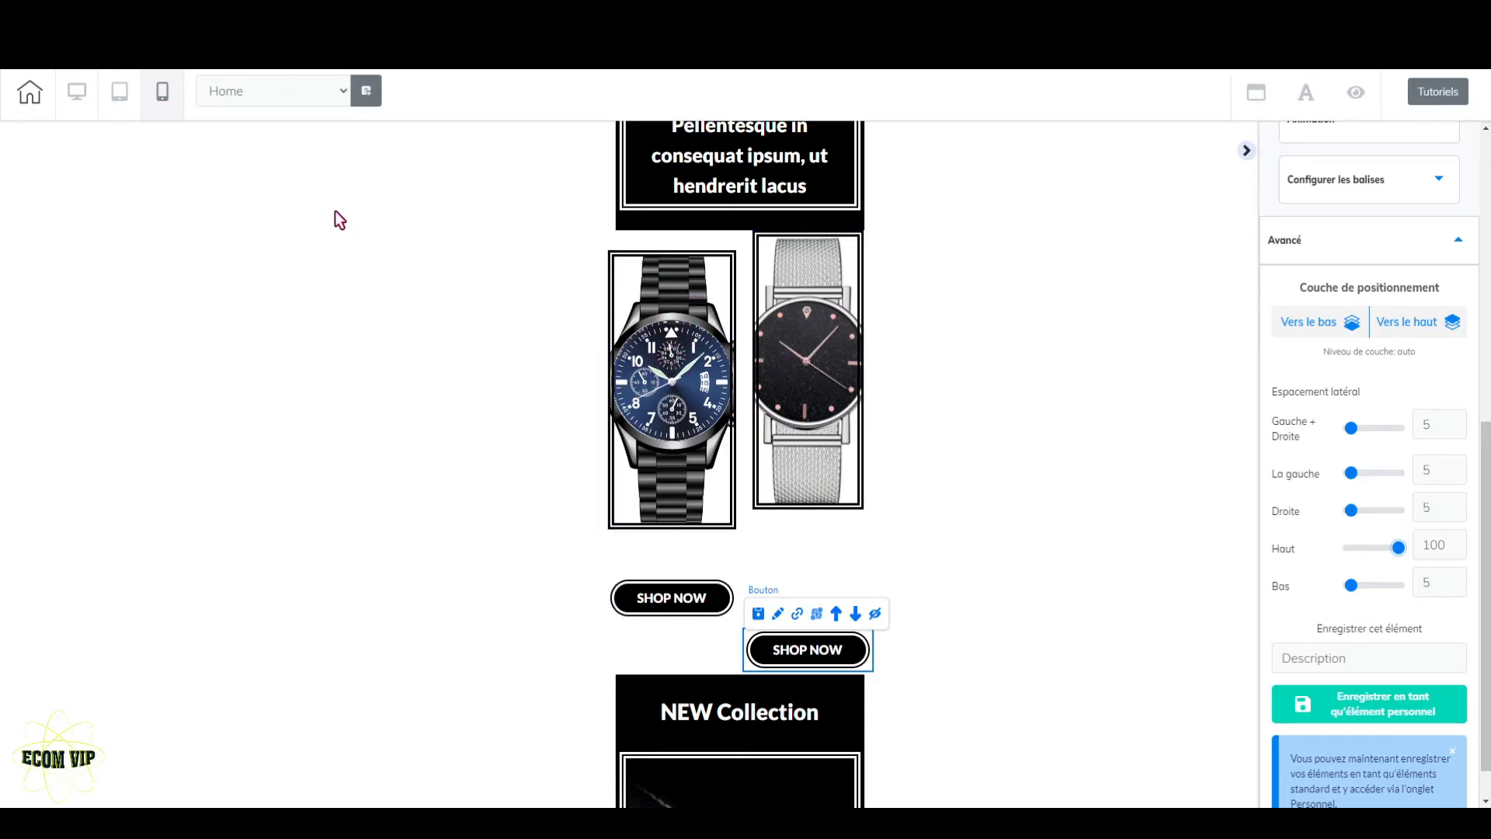
# - Switch to the desktop view and move the blue watch's SHOP NOW button up into its box, over the lower watch strap
pyautogui.click(78, 97)
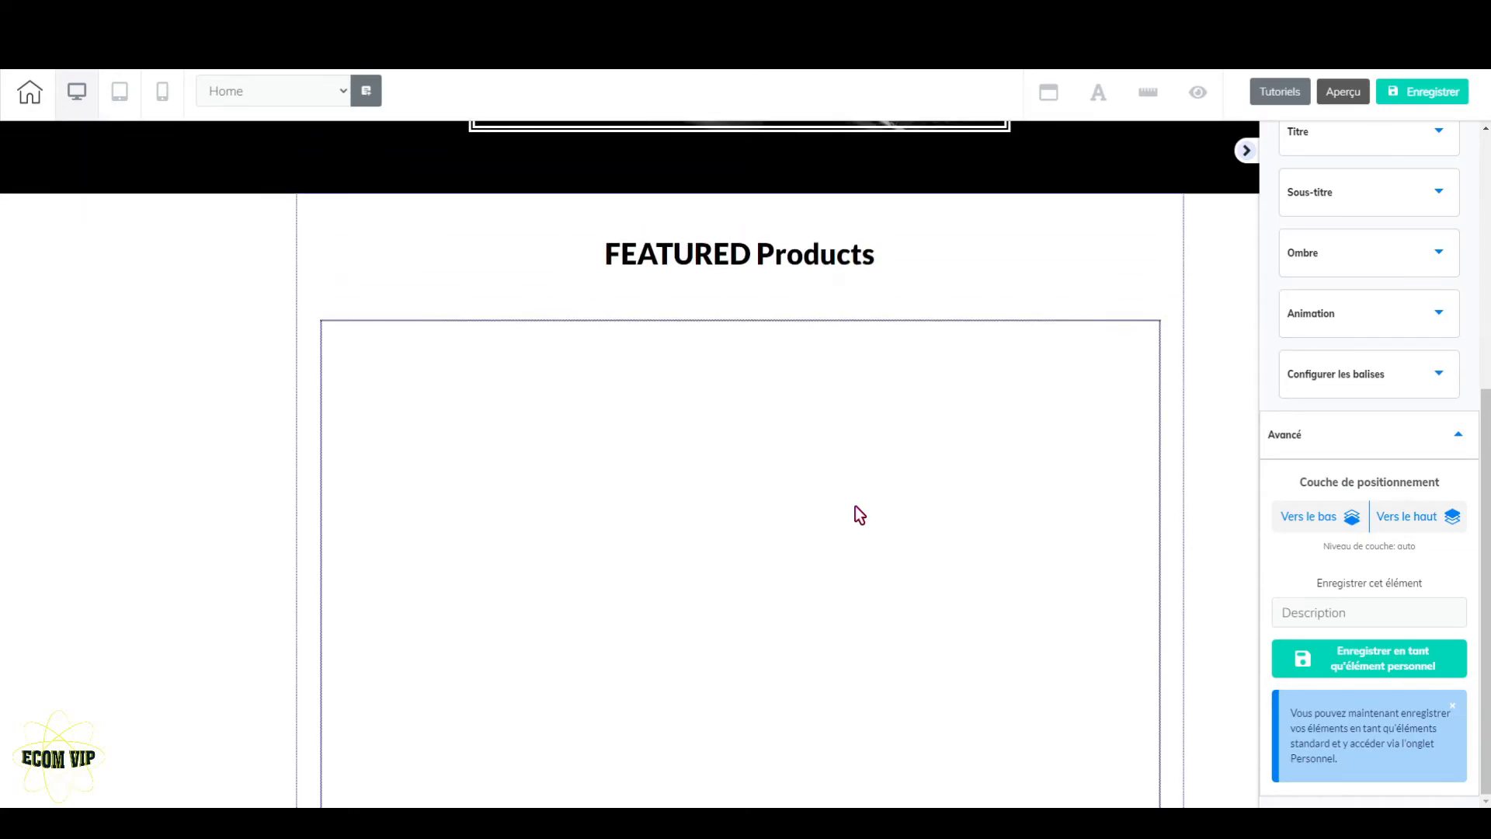
pyautogui.scroll(-2, 595, 546)
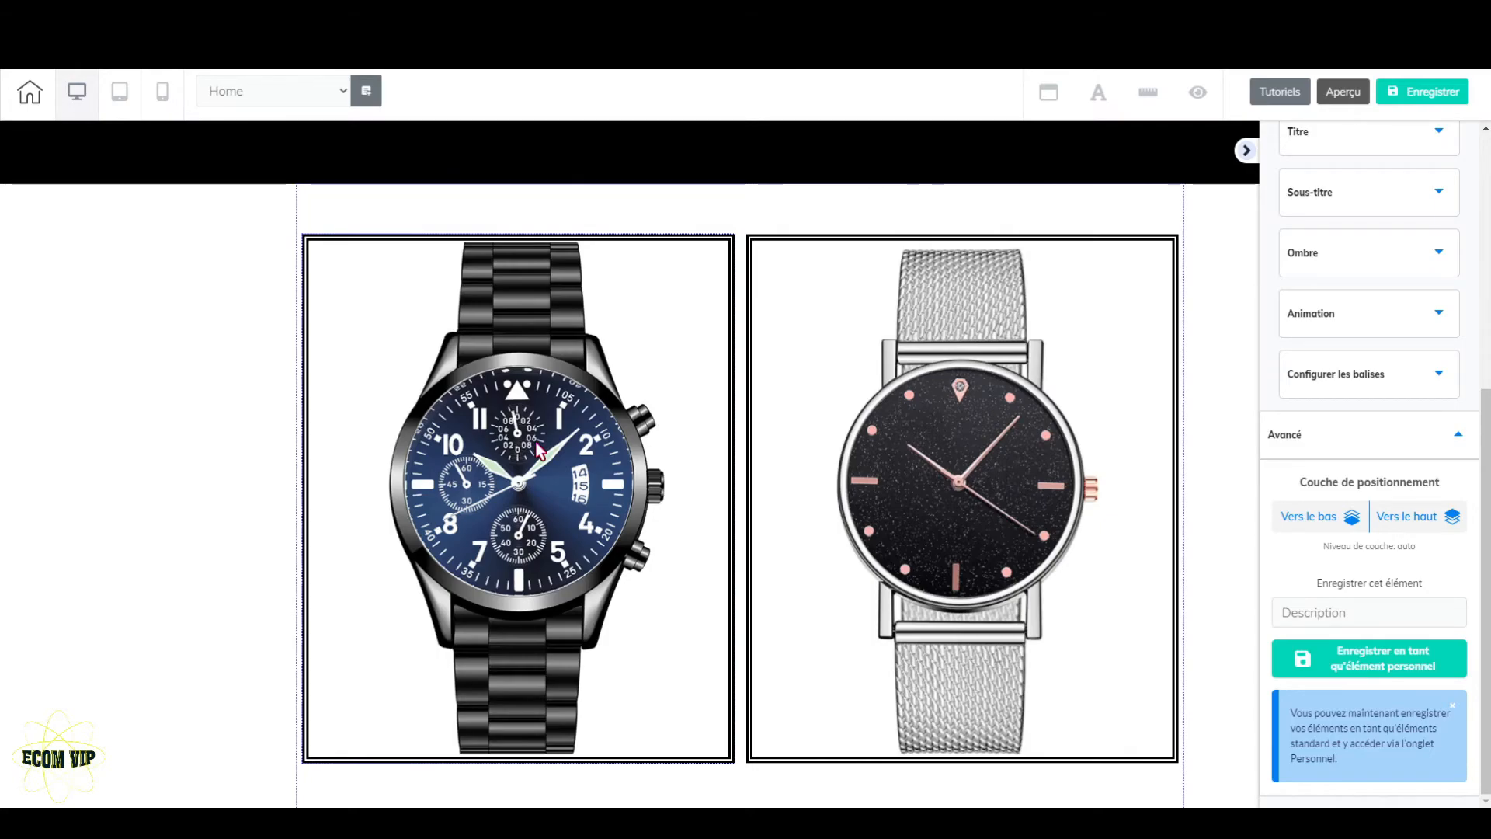
pyautogui.scroll(-5, 615, 556)
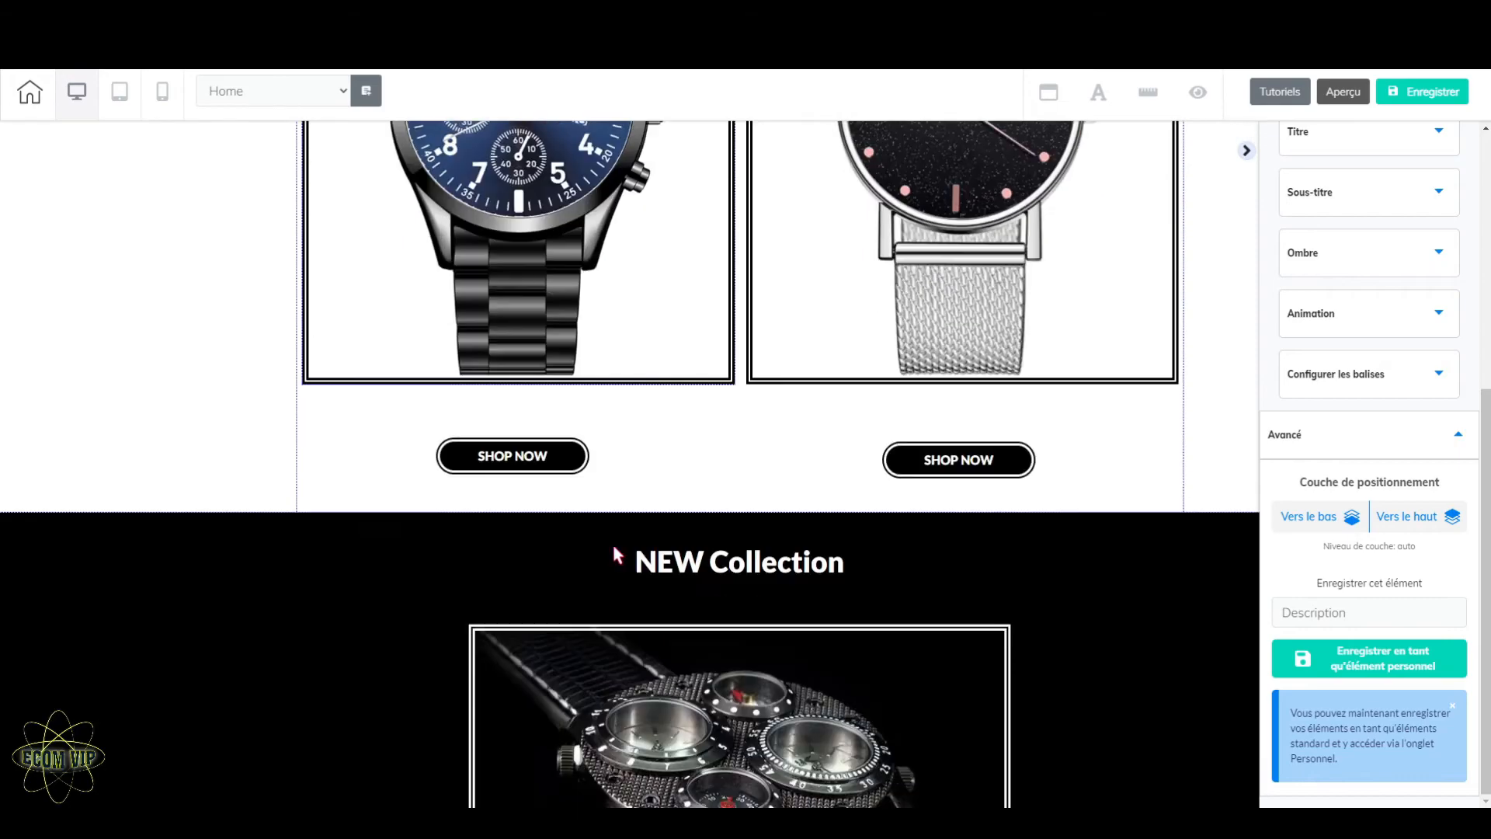
pyautogui.scroll(2, 555, 449)
pyautogui.moveTo(568, 584); pyautogui.dragTo(573, 413)
pyautogui.scroll(5, 579, 417)
pyautogui.scroll(5, 1335, 263)
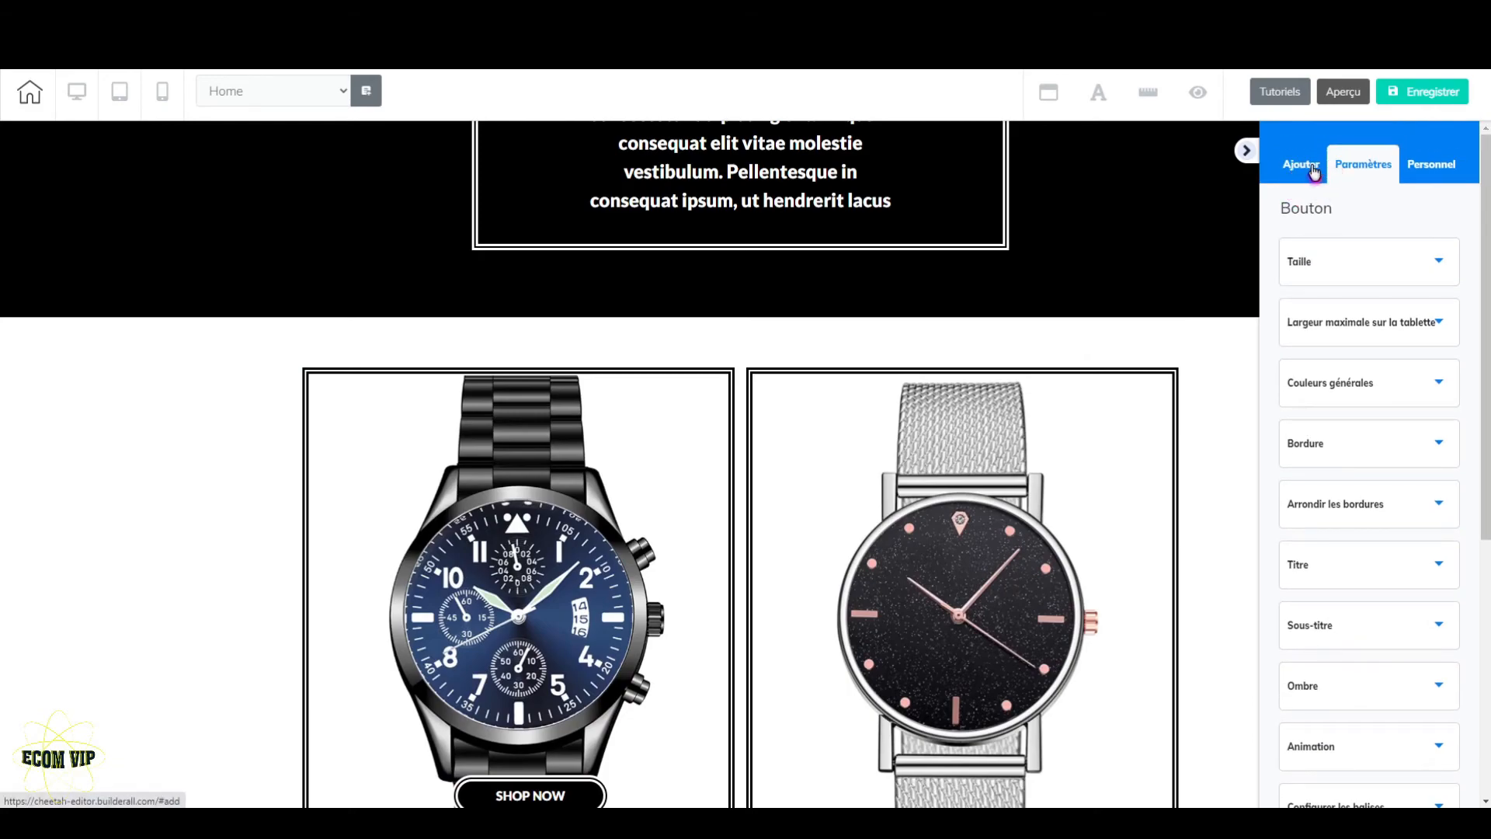
# - Add a Titre H1 text element inside the blue watch's box, over the upper part of the dial
pyautogui.click(1308, 165)
pyautogui.click(1382, 209)
pyautogui.click(1329, 336)
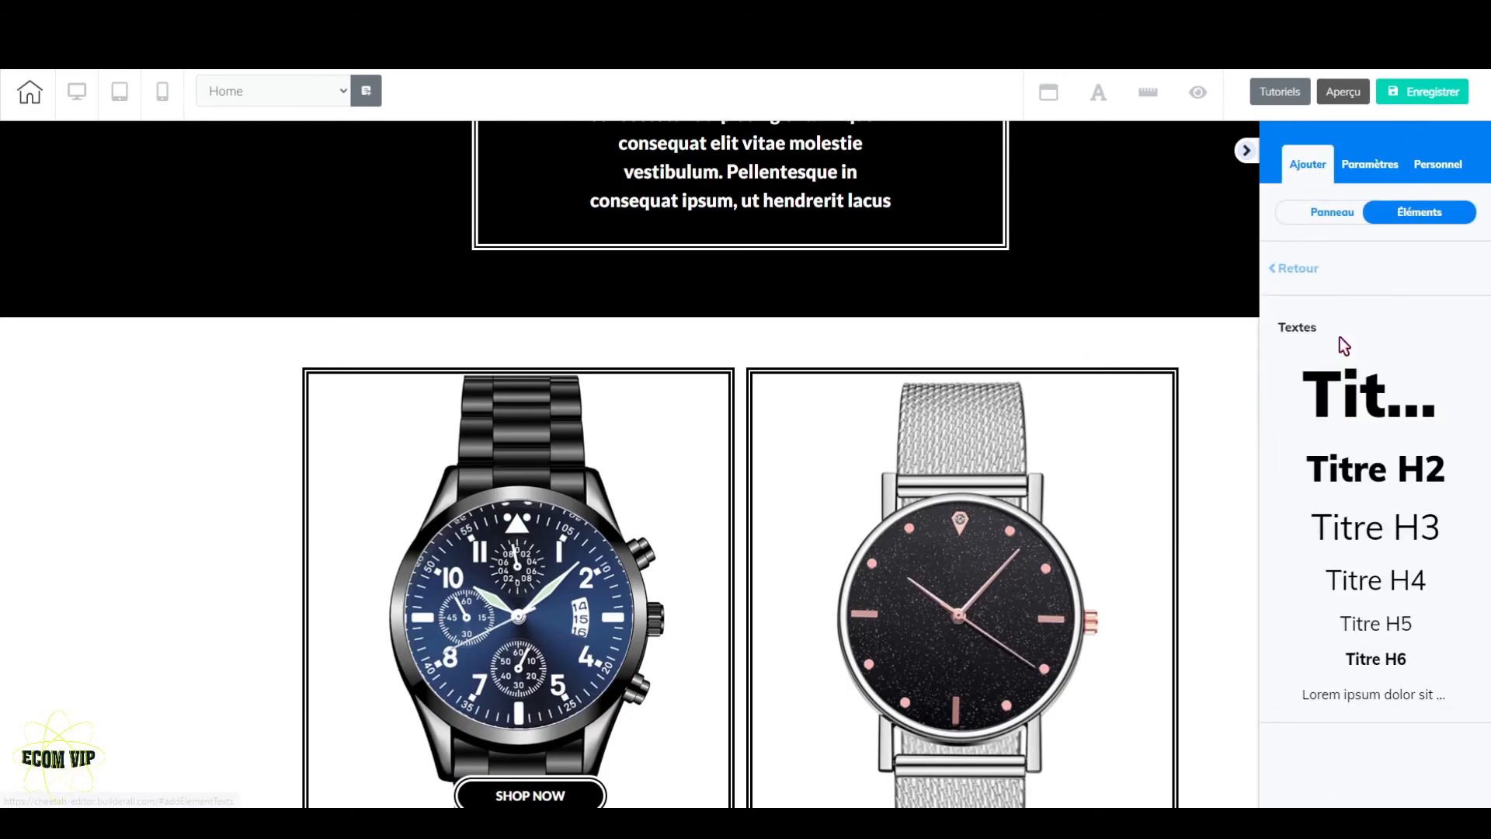
pyautogui.moveTo(1381, 395); pyautogui.dragTo(450, 530)
pyautogui.scroll(-3, 528, 524)
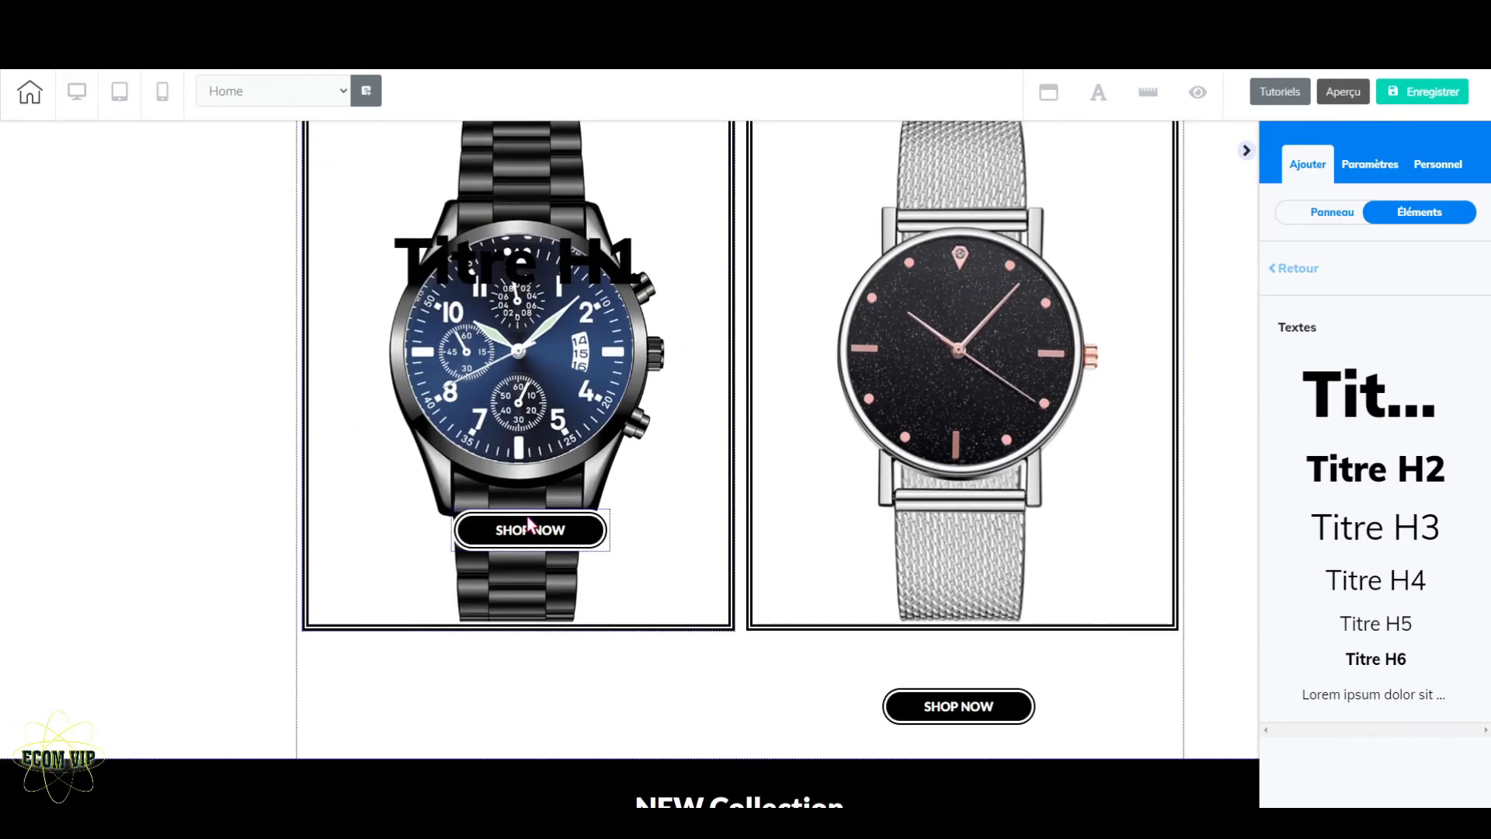
pyautogui.scroll(2, 528, 524)
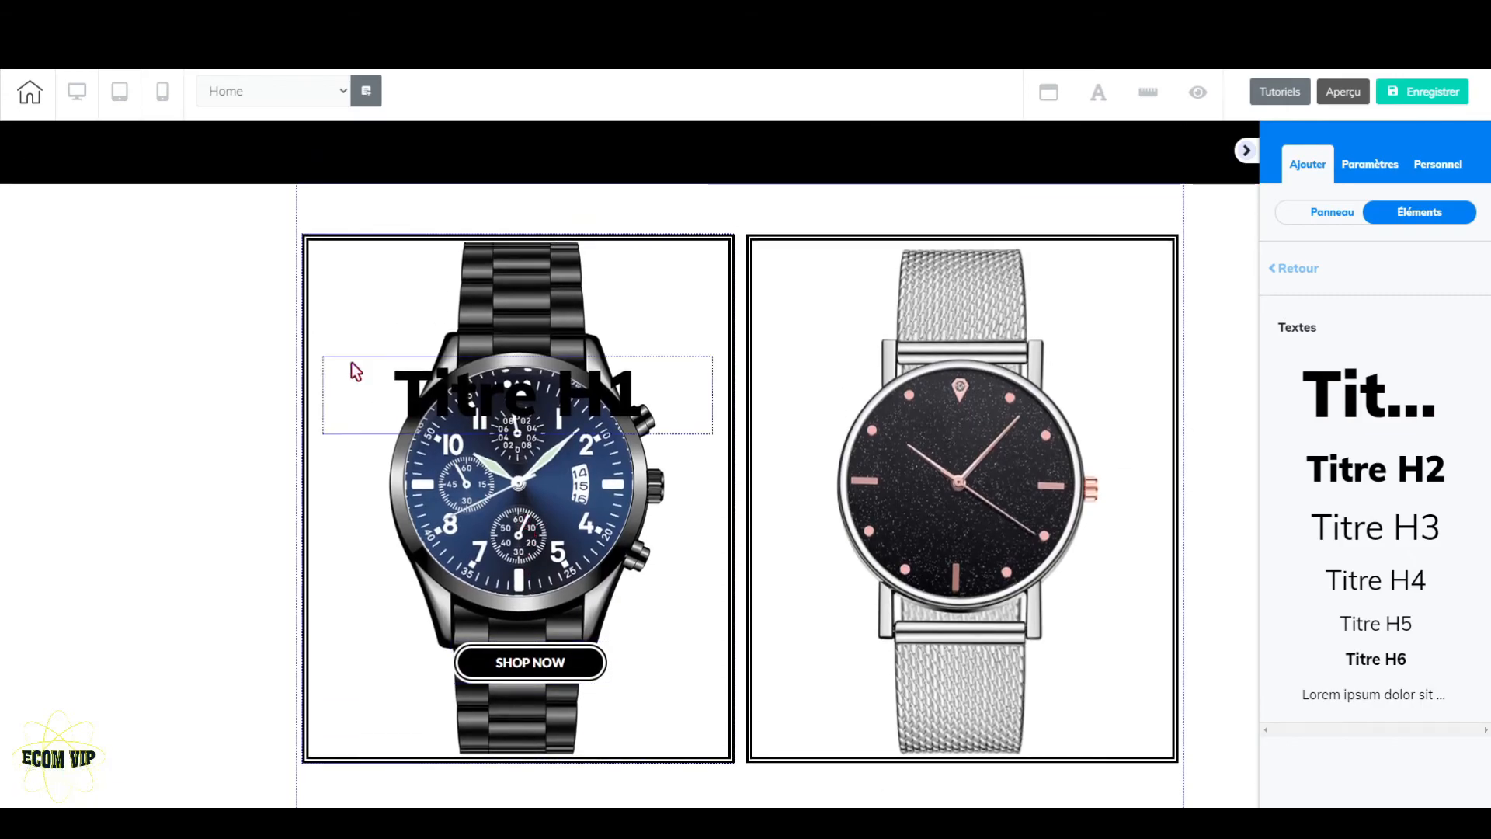
# - Return to the mobile view and move the SHOP NOW button inside the blue watch's box up above the H1 title
pyautogui.click(162, 91)
pyautogui.scroll(-6, 751, 432)
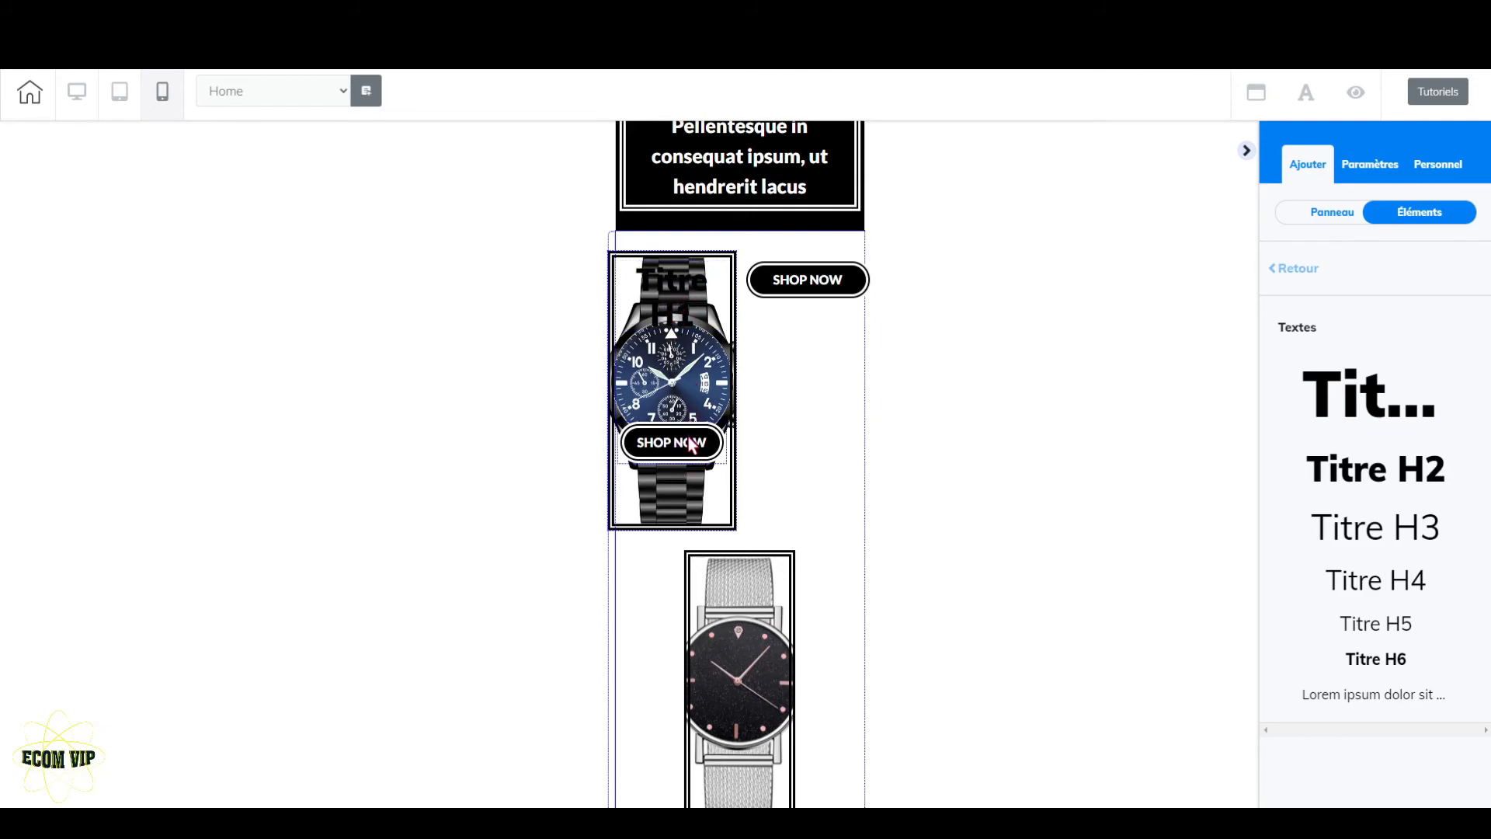
pyautogui.click(692, 462)
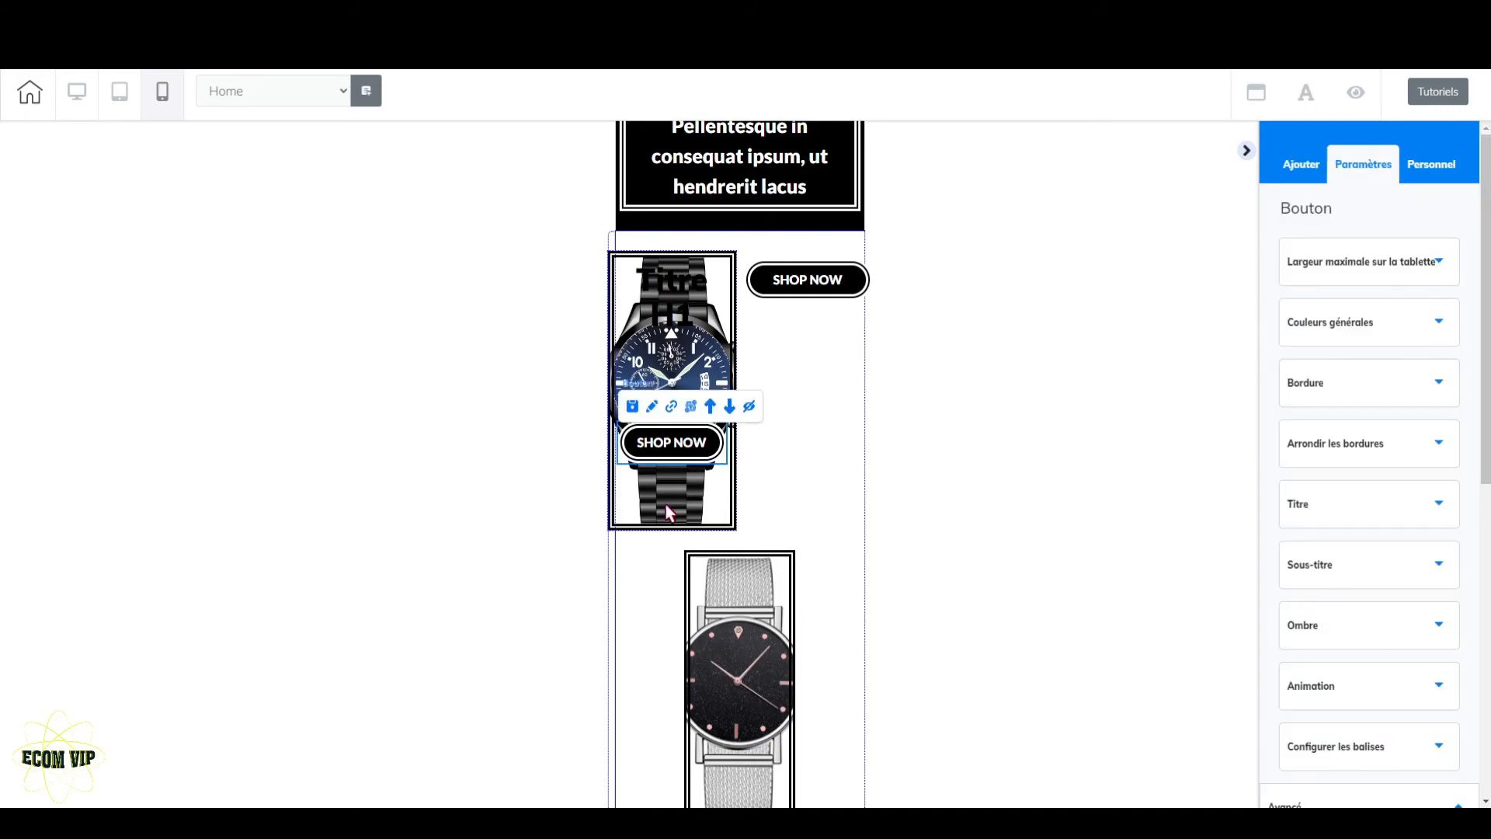
pyautogui.click(709, 406)
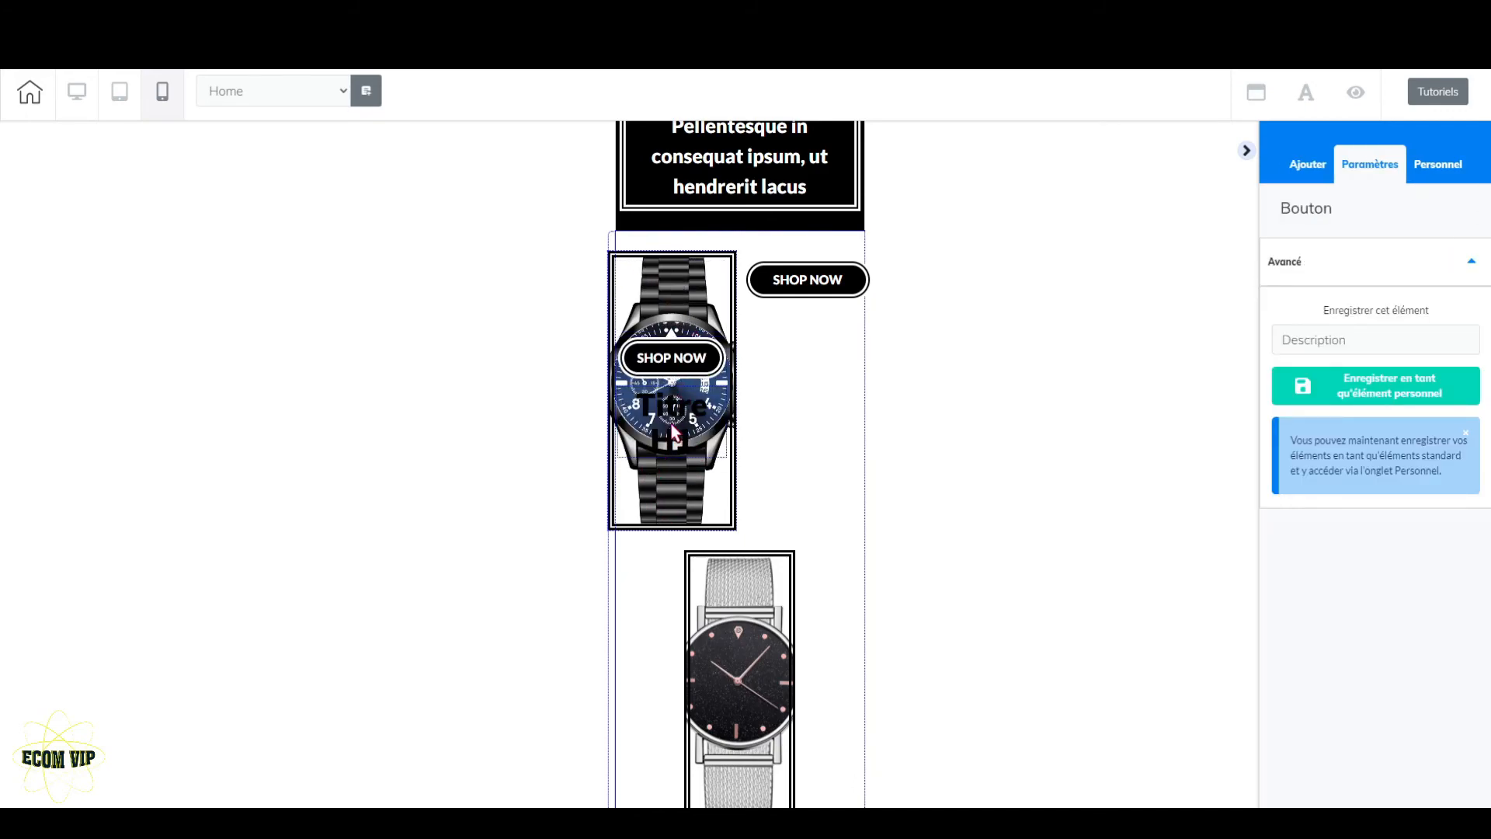
# - Set the top spacing to 38 for the SHOP NOW button in the blue watch's box and to 69 for the H1 title
pyautogui.click(675, 359)
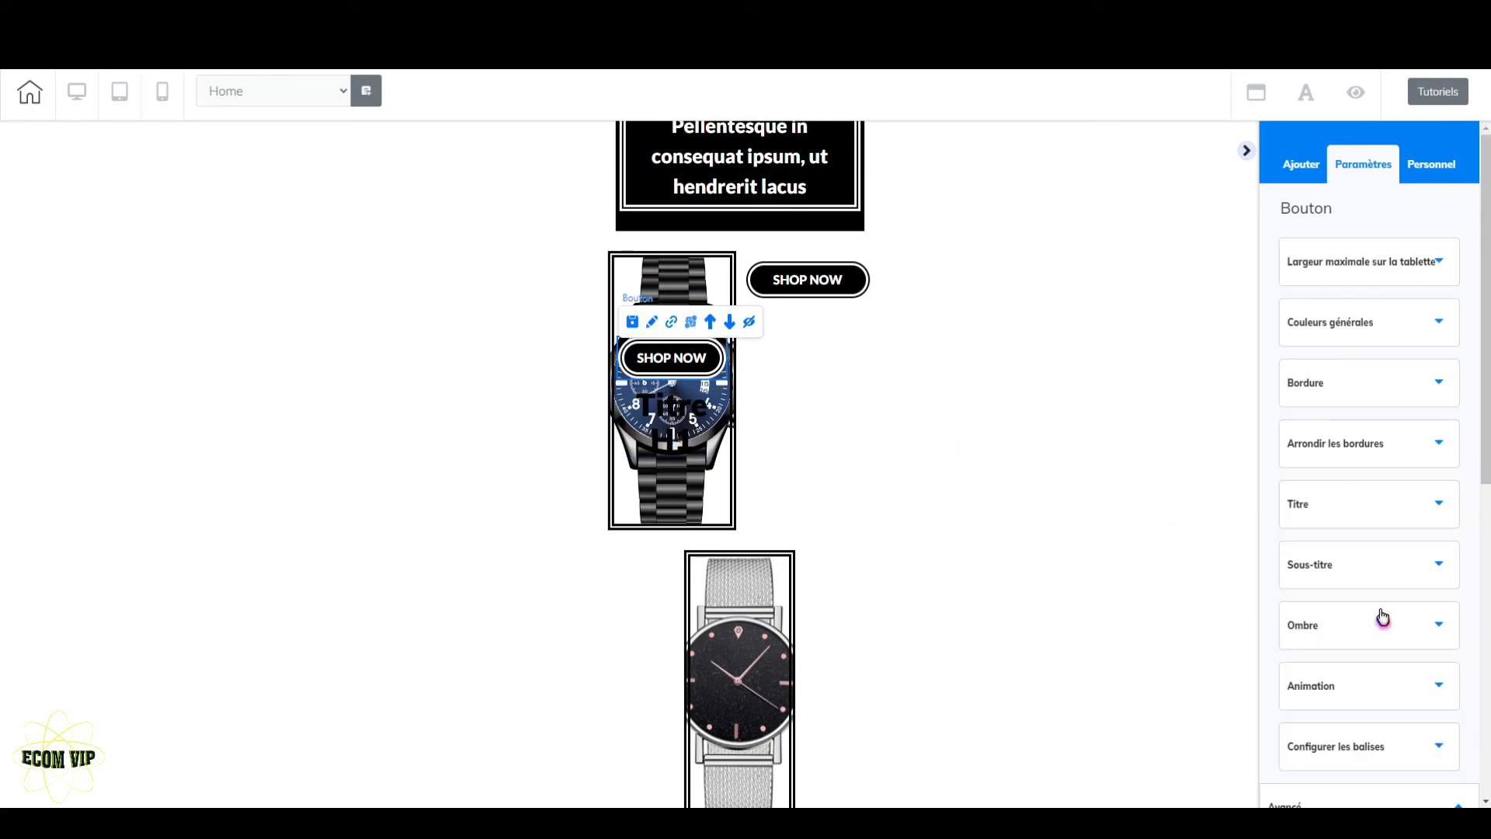
pyautogui.scroll(-8, 1382, 617)
pyautogui.moveTo(1399, 506); pyautogui.dragTo(1368, 509)
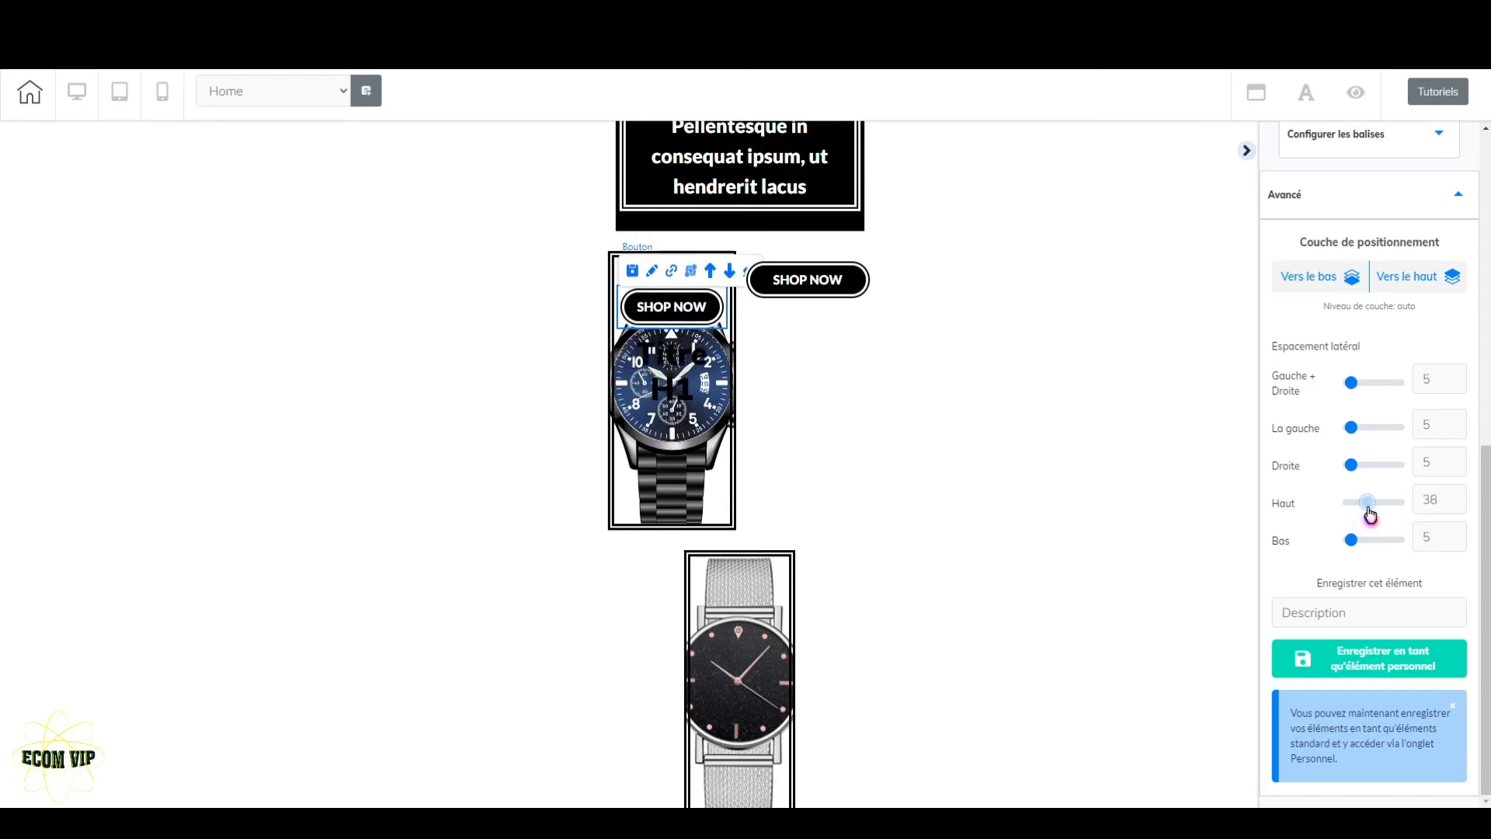
pyautogui.click(693, 383)
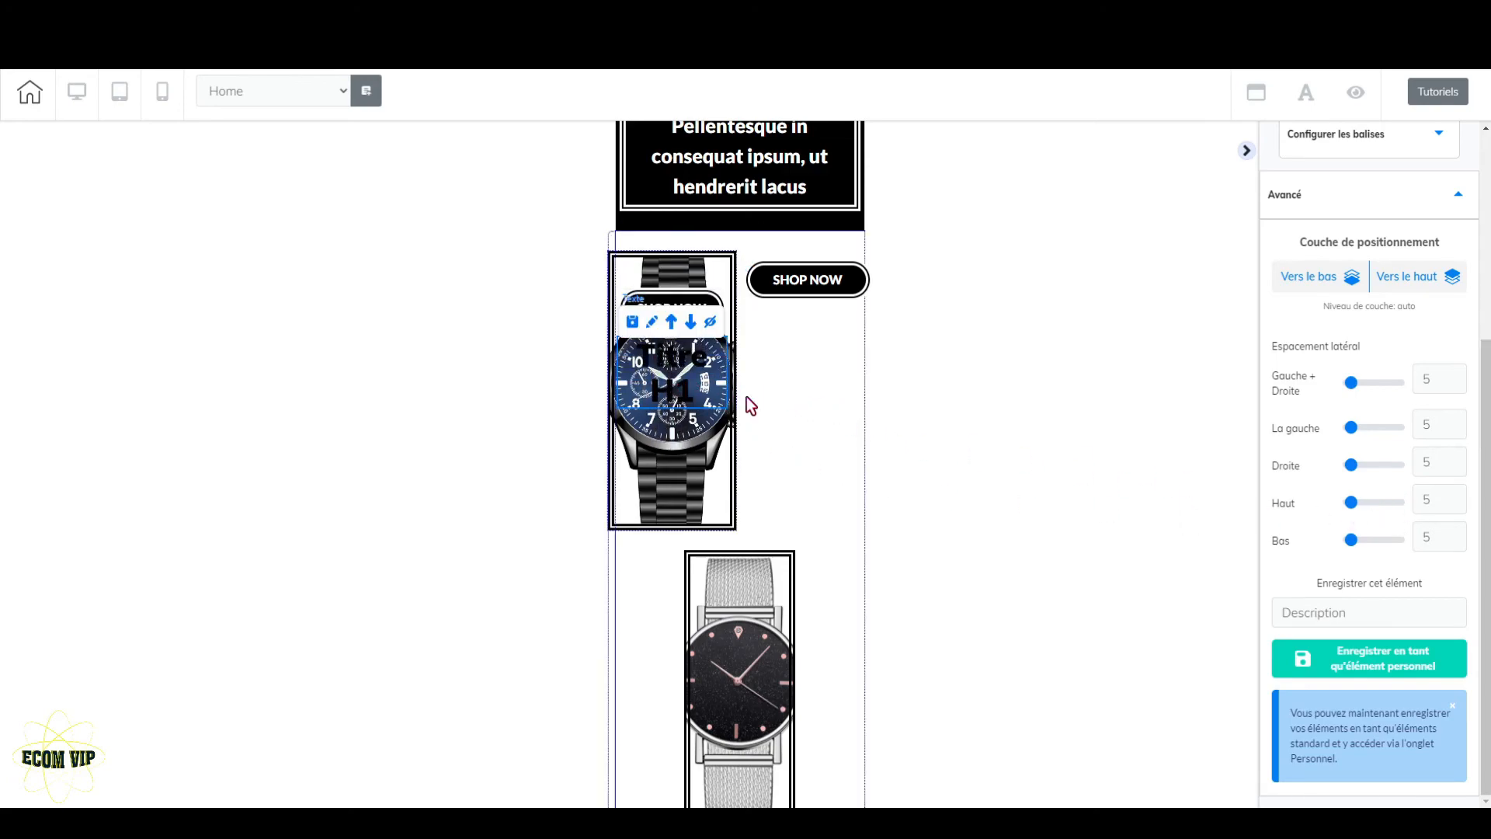
pyautogui.moveTo(1351, 502); pyautogui.dragTo(1383, 505)
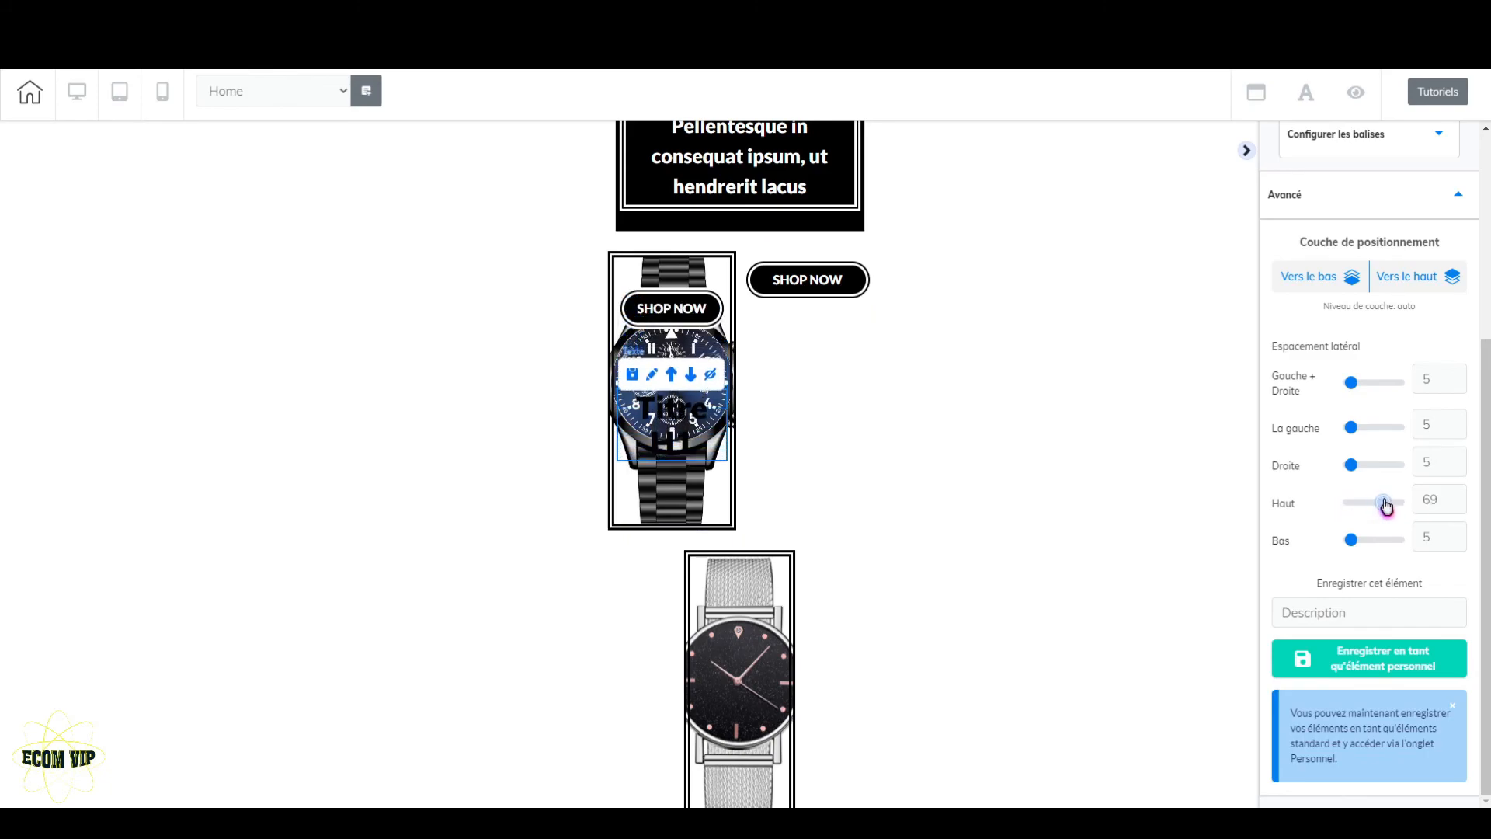
# - Move the blue watch's SHOP NOW button down below the H1 title and the silver watch box up beside the blue watch
pyautogui.click(687, 319)
pyautogui.click(729, 276)
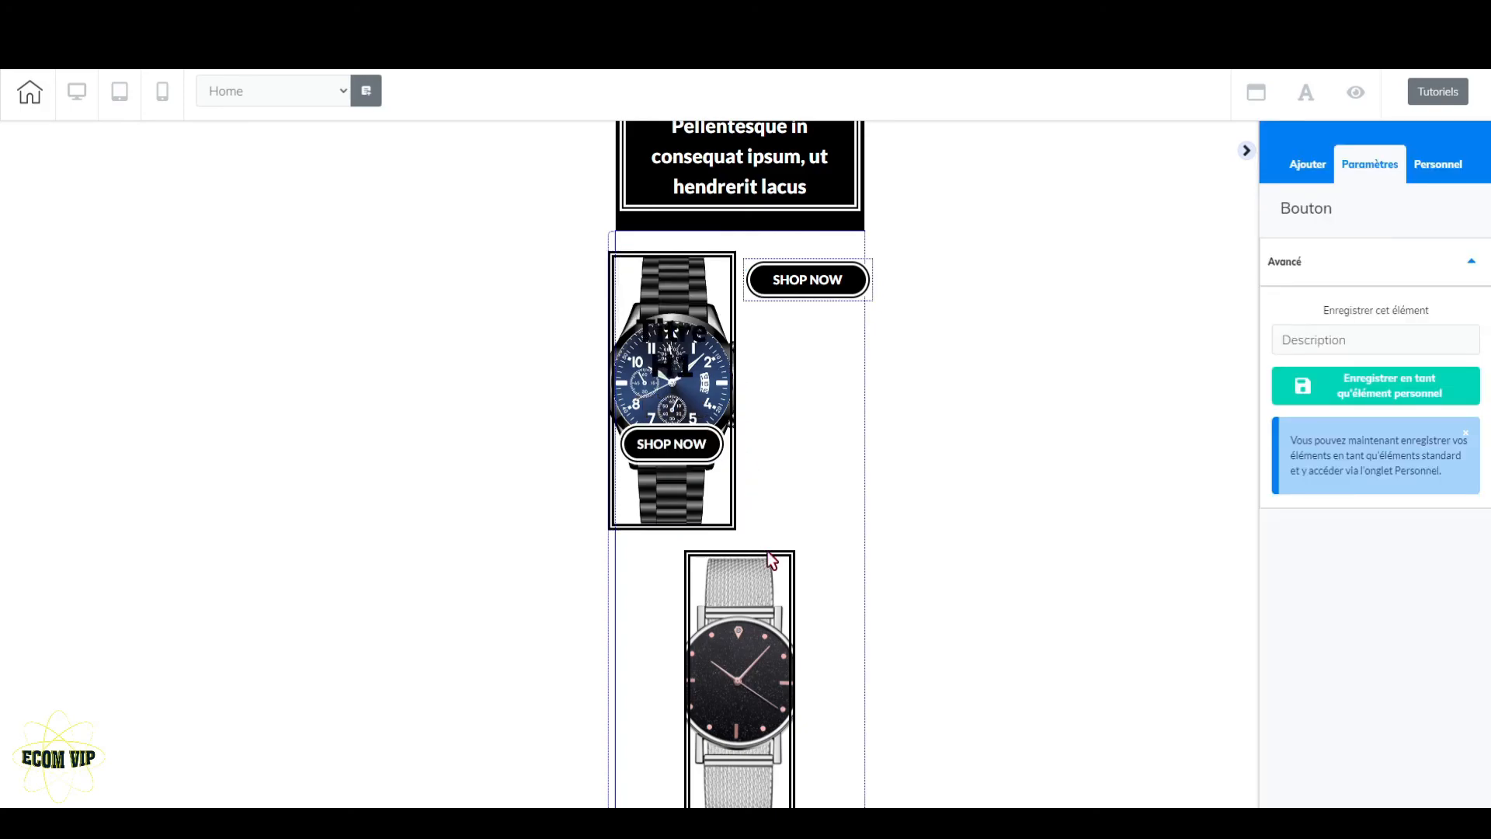
pyautogui.click(736, 534)
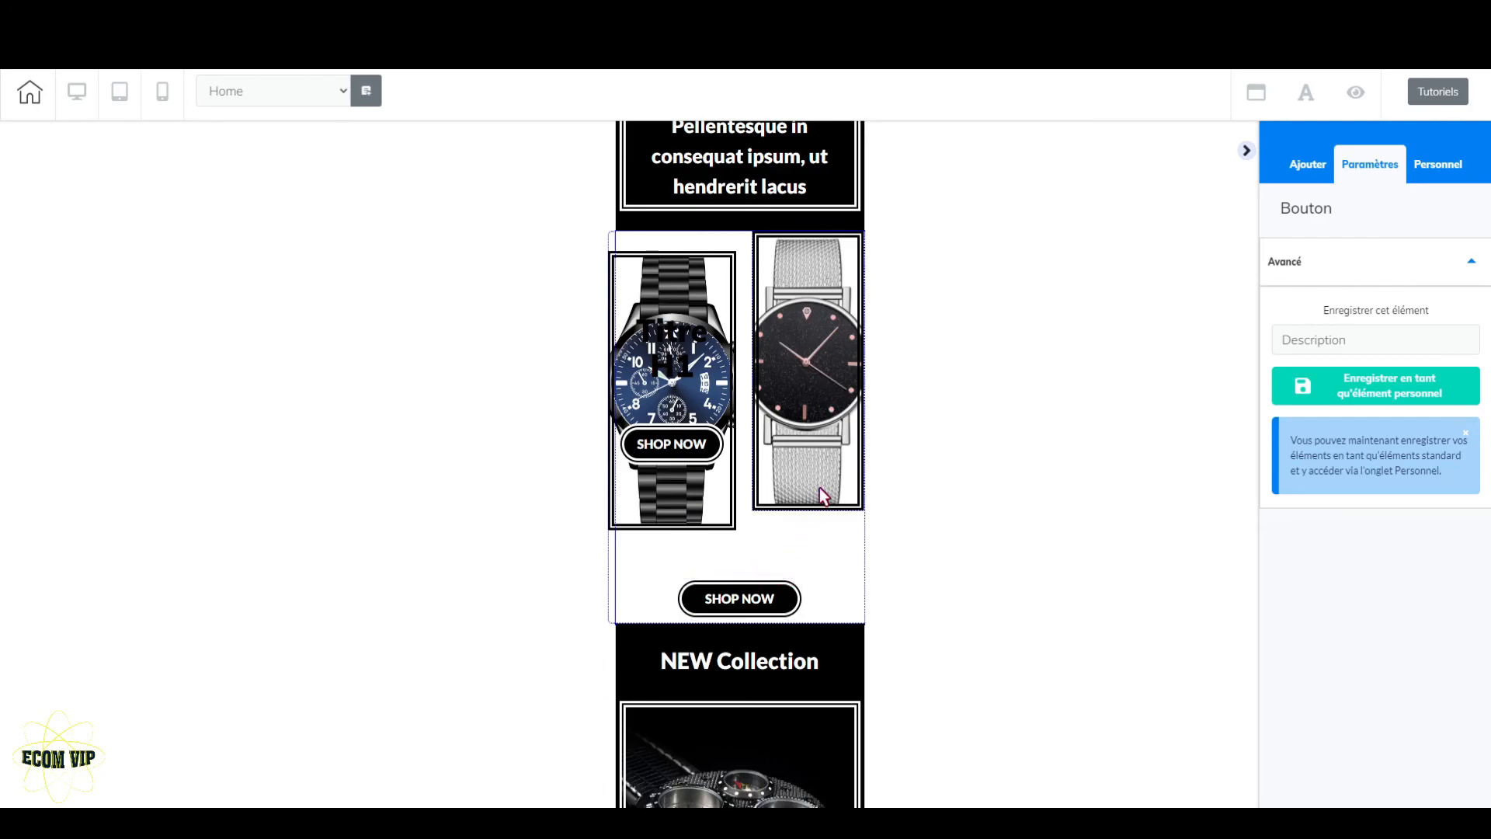
# - Set the silver watch box's top spacing to 31 under Espacement latéral
pyautogui.moveTo(819, 487)
pyautogui.scroll(-4, 1390, 590)
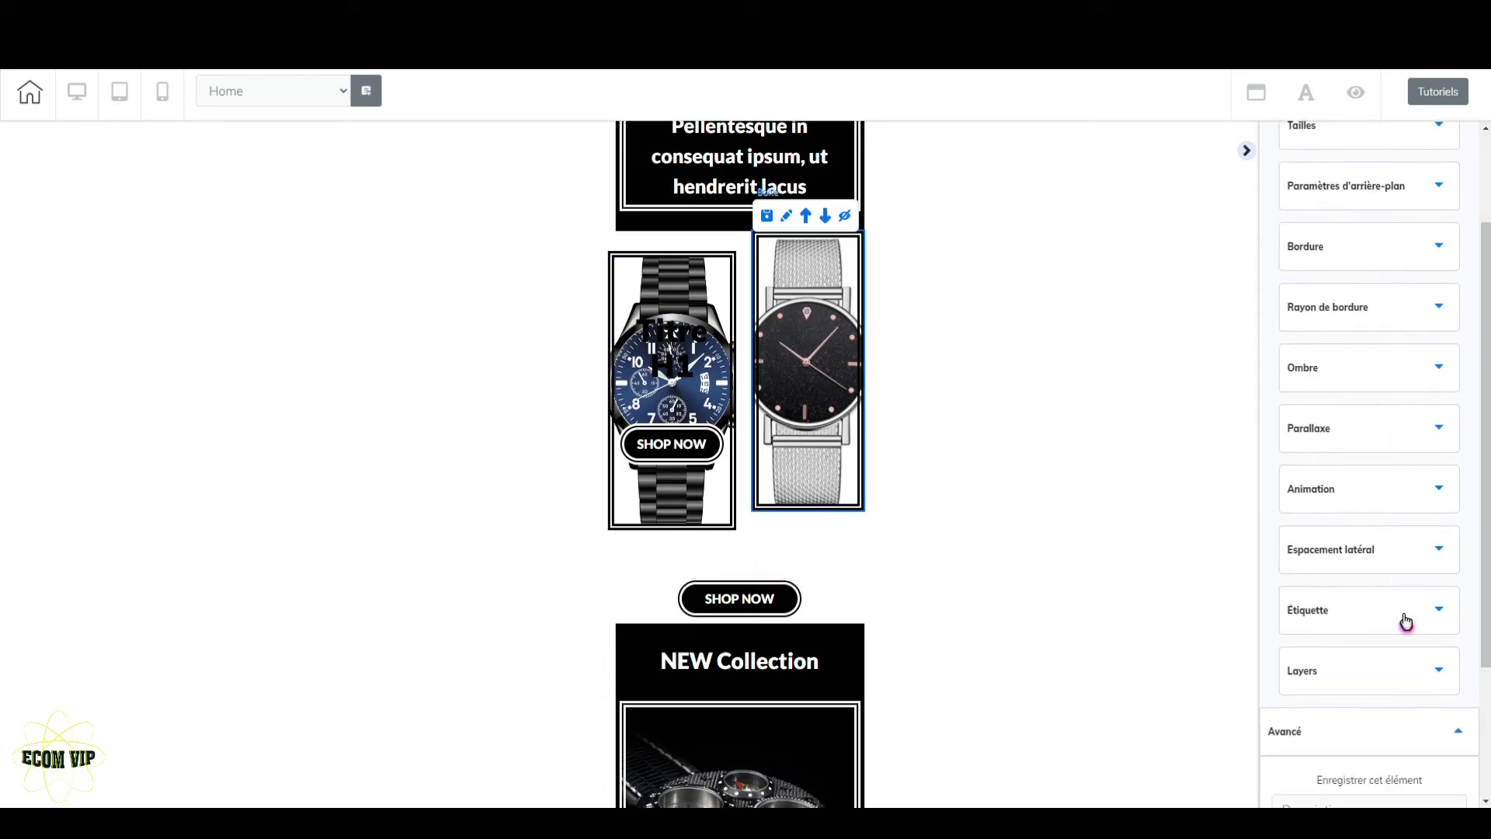
pyautogui.click(1438, 420)
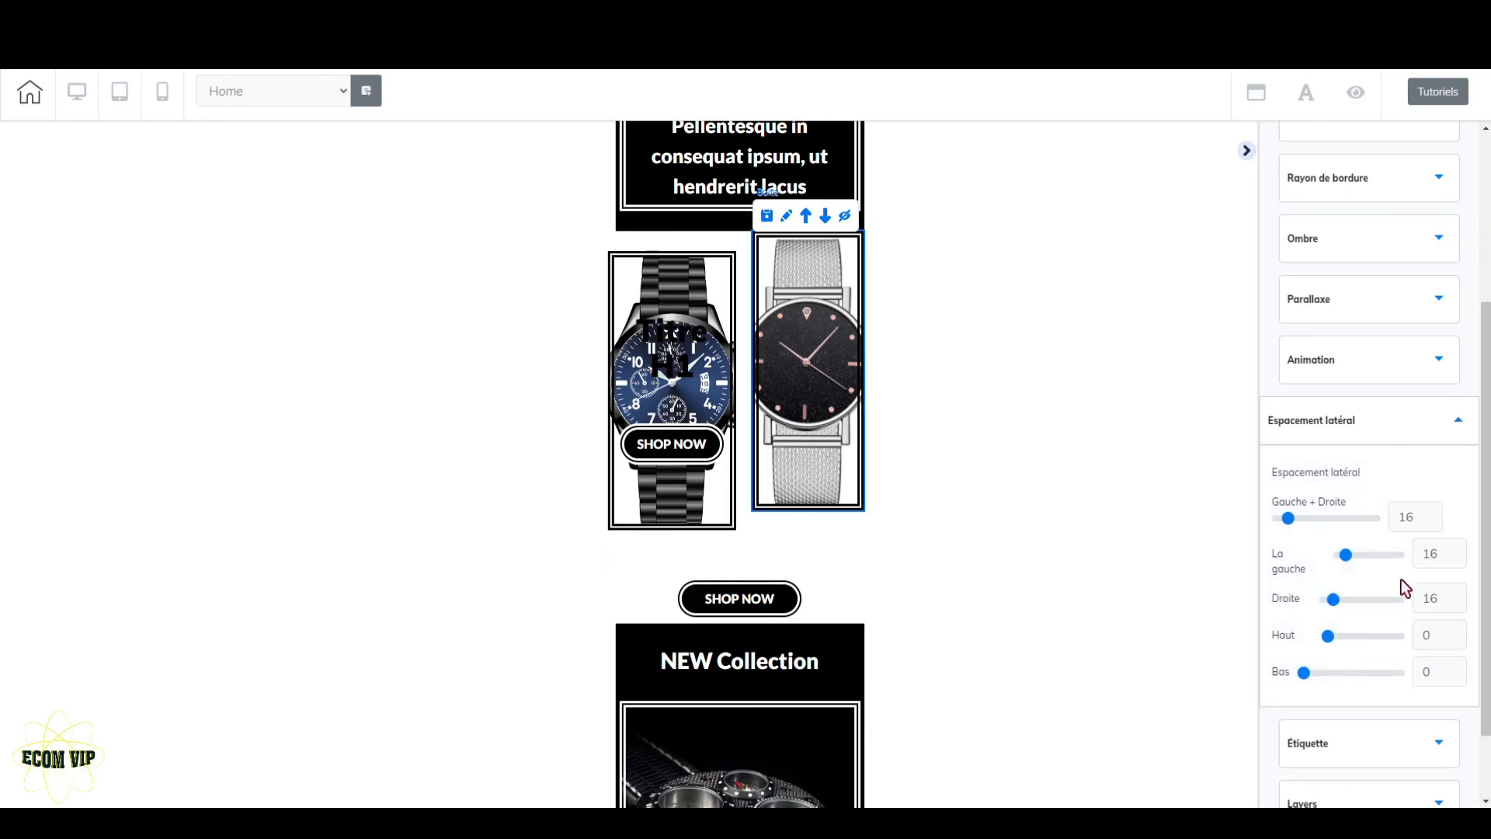
pyautogui.moveTo(1333, 630); pyautogui.dragTo(1343, 635)
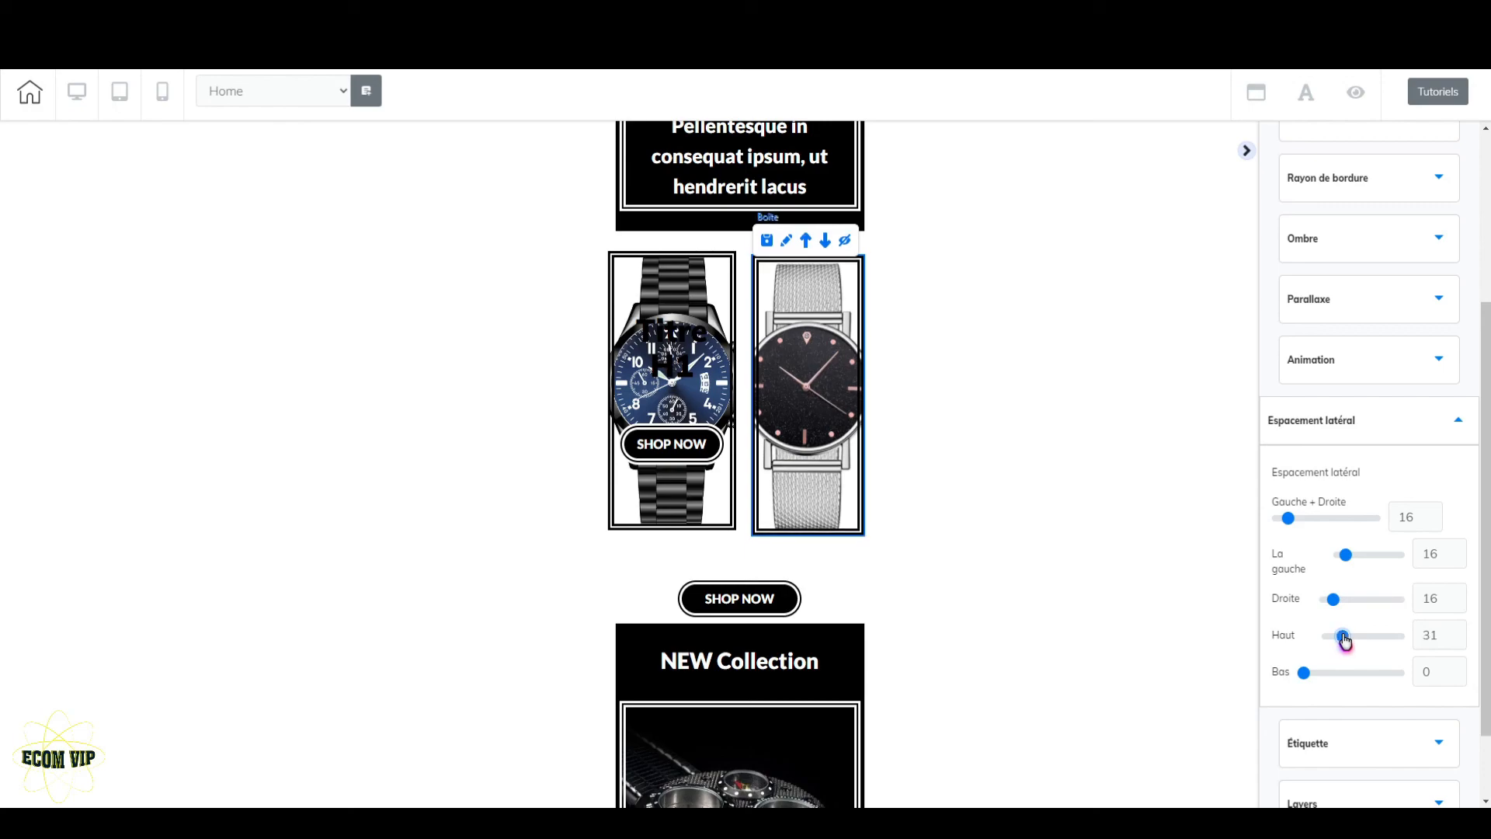